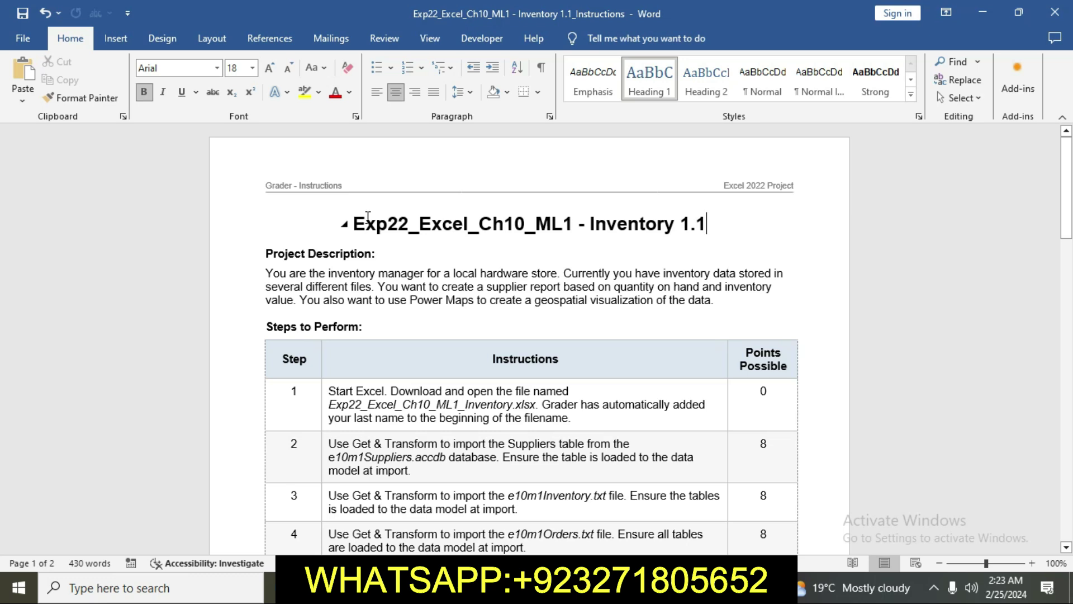
# Highlight the document title "Exp22_Excel_Ch10_ML1 - Inventory 1.1" in yellow
pyautogui.moveTo(353, 223); pyautogui.dragTo(707, 231)
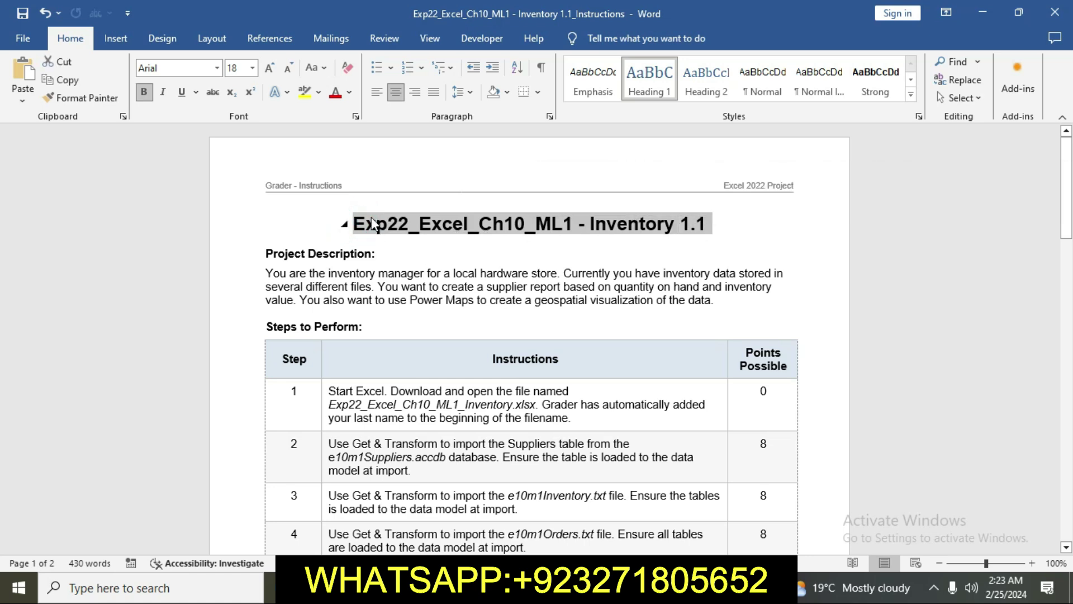
pyautogui.click(304, 92)
pyautogui.click(493, 226)
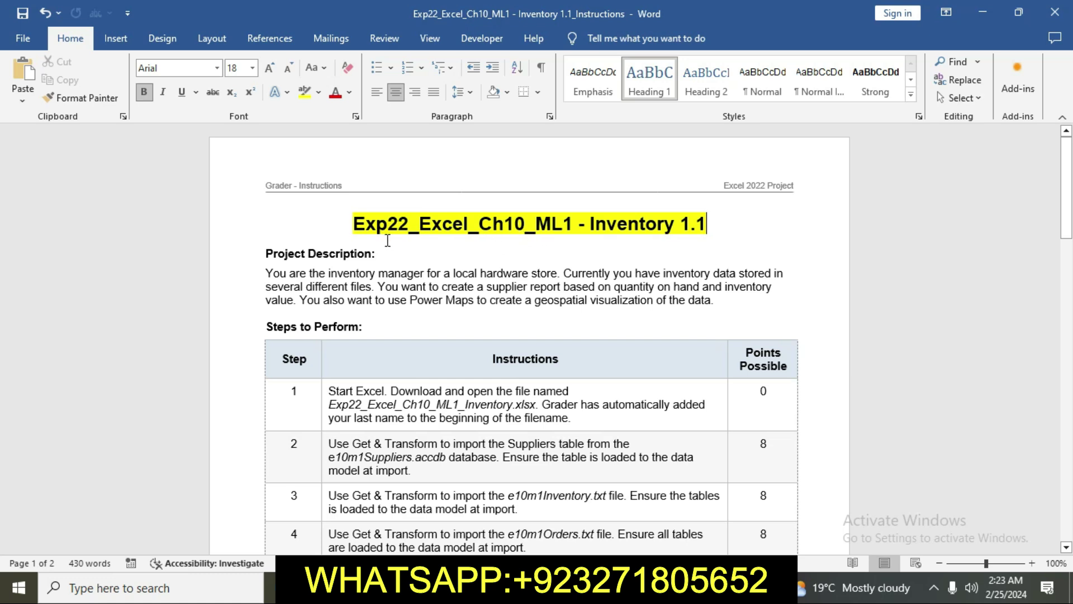
pyautogui.click(271, 238)
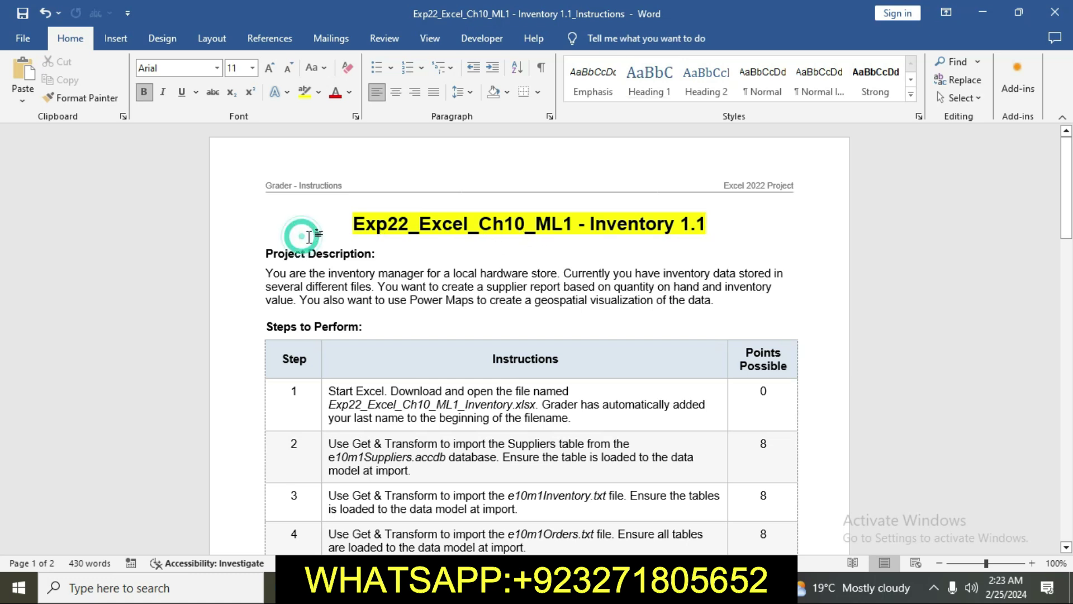
pyautogui.doubleClick(308, 237)
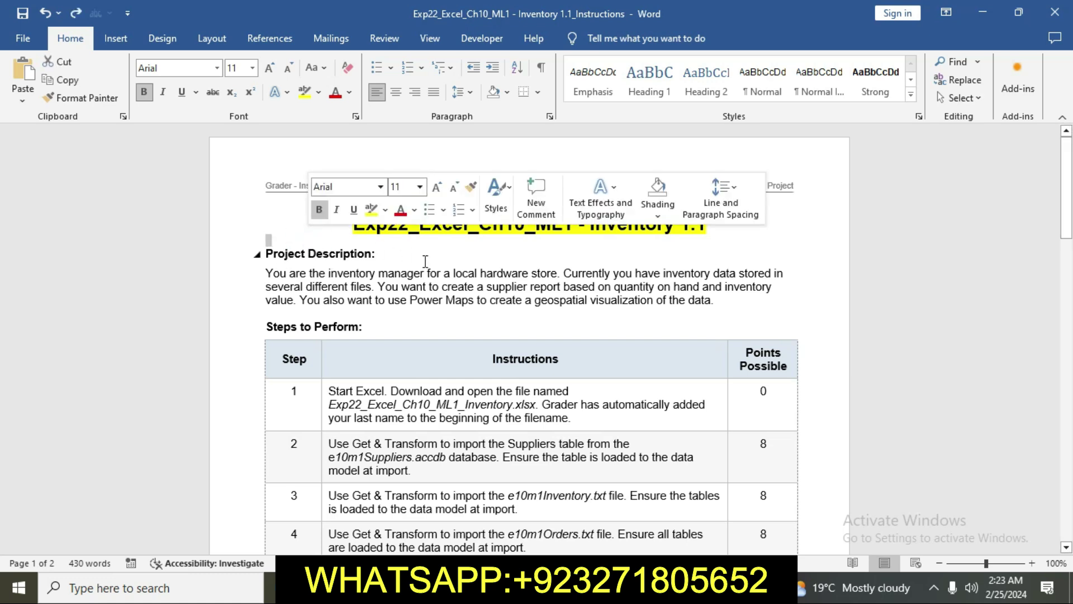
pyautogui.click(444, 273)
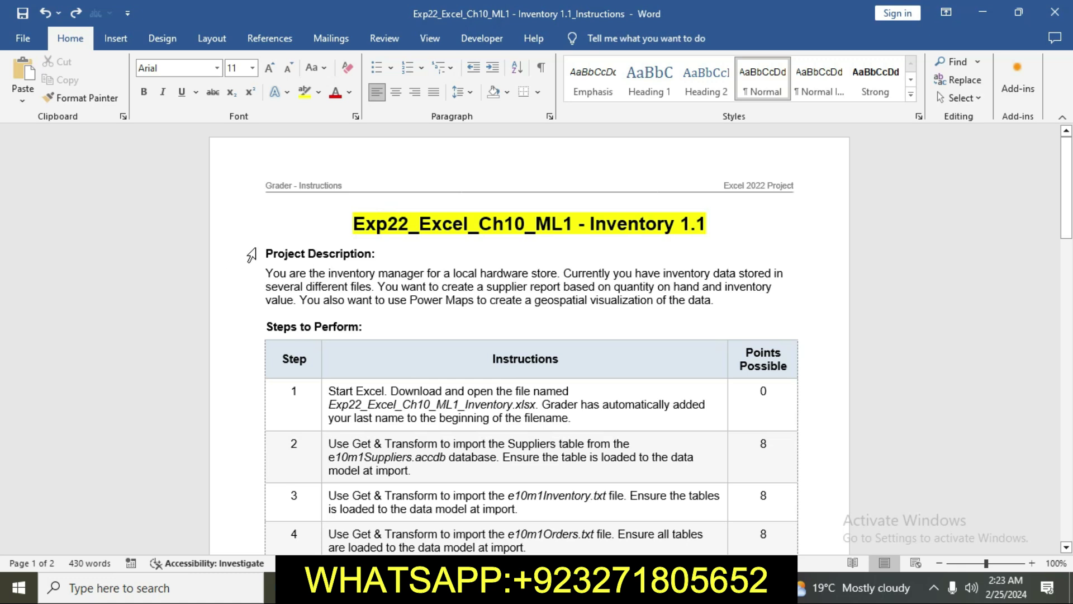
# Highlight the Project Description heading with its paragraph and the step 1 instruction in yellow
pyautogui.moveTo(270, 248); pyautogui.dragTo(720, 300)
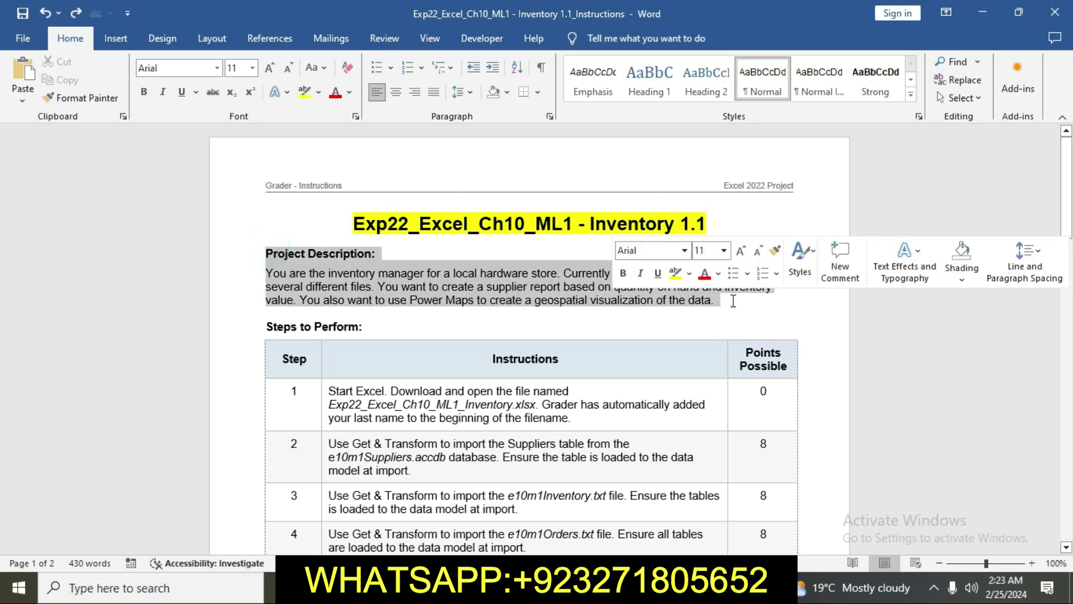
pyautogui.click(304, 92)
pyautogui.moveTo(1072, 178); pyautogui.dragTo(1071, 204)
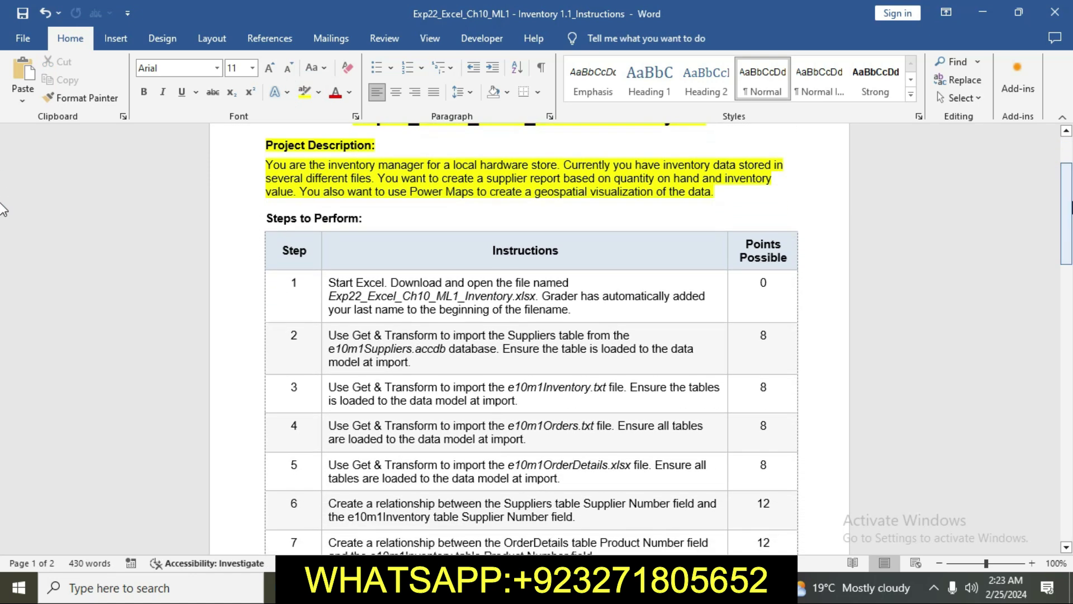
pyautogui.click(319, 286)
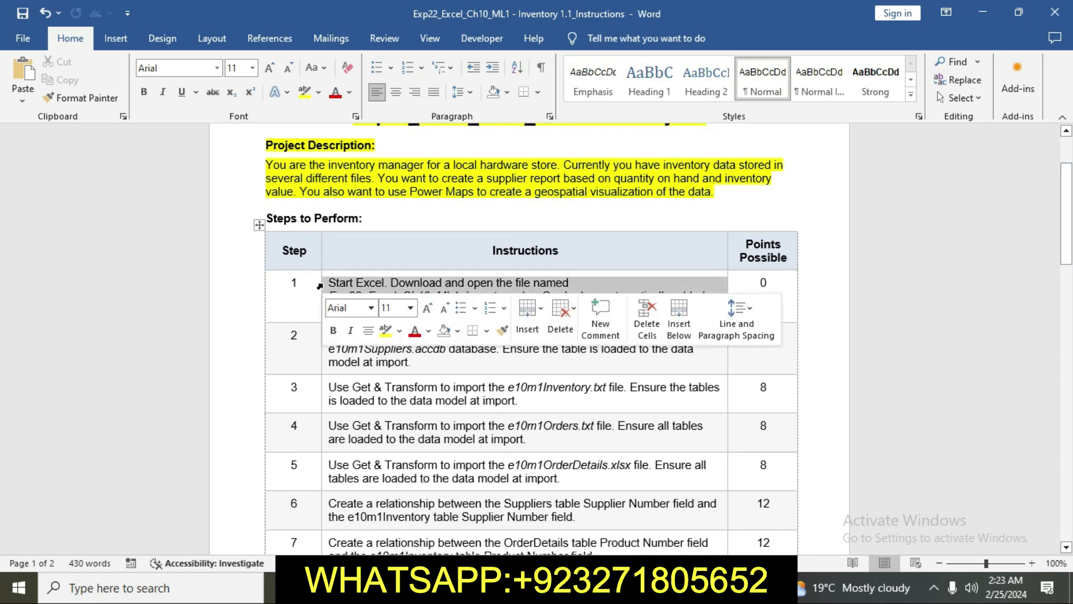
pyautogui.click(385, 331)
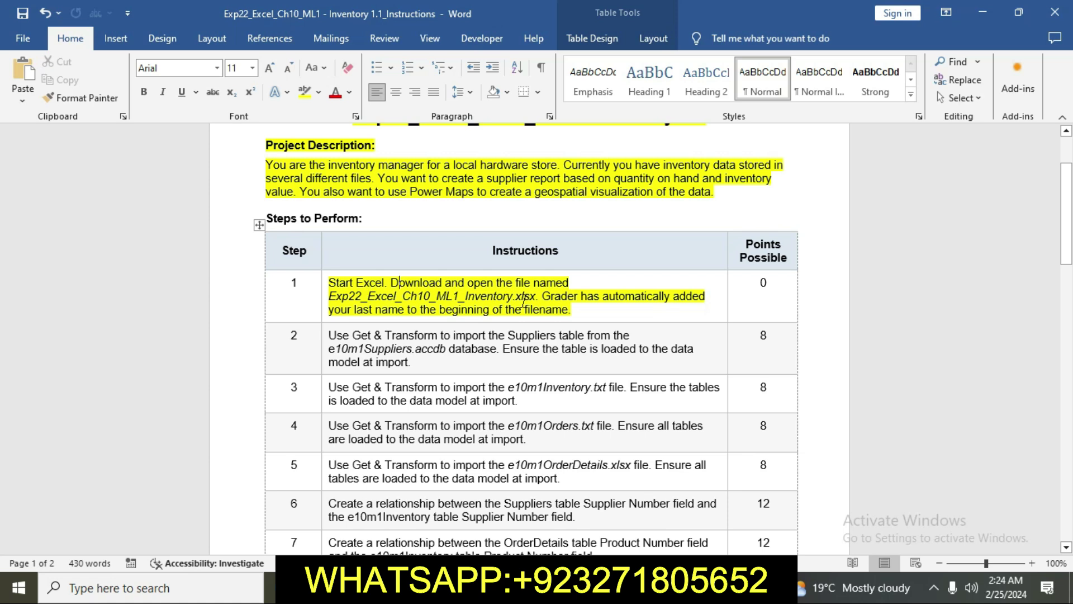
# Check the open Exp22_Excel_Ch10_ML1_Inventory workbook in Excel and return to the Word instructions
pyautogui.scroll(1, 554, 273)
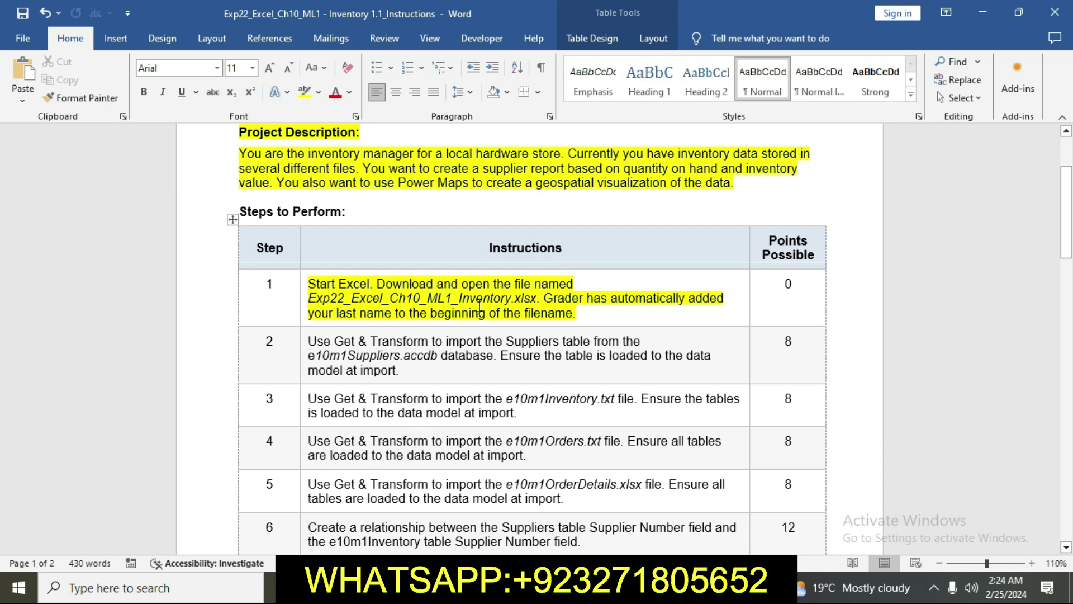
pyautogui.click(505, 588)
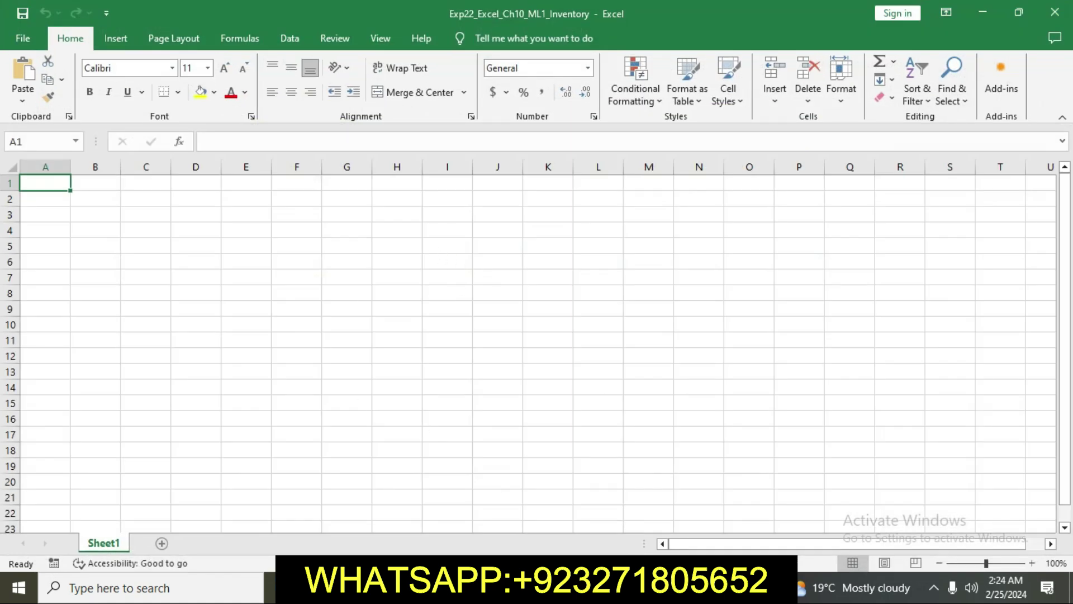
pyautogui.click(545, 588)
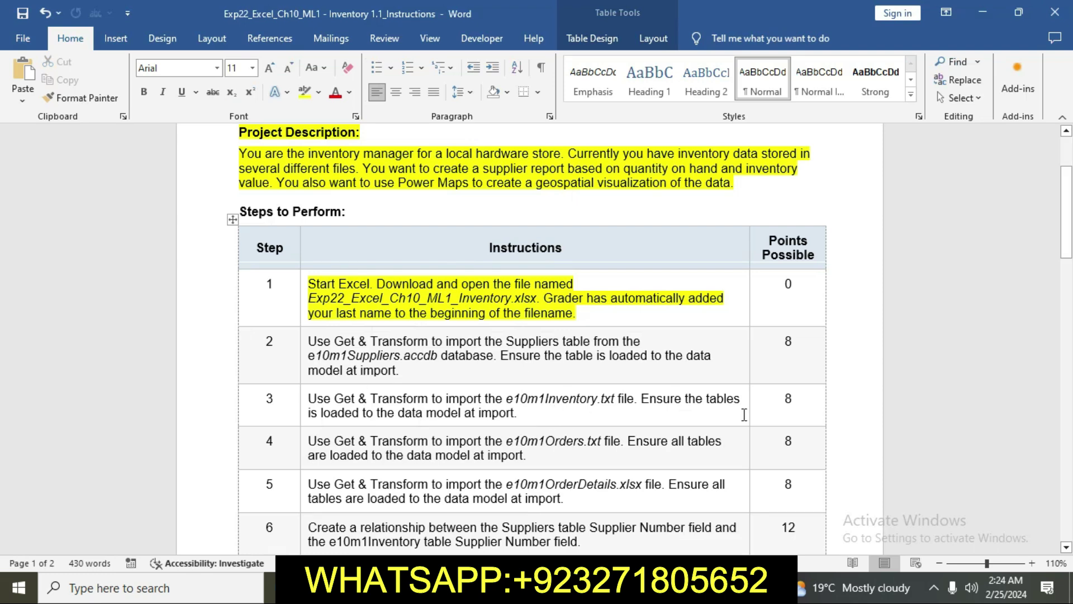
# Highlight the step 2 instruction about importing the Suppliers table in yellow
pyautogui.click(302, 344)
pyautogui.click(370, 320)
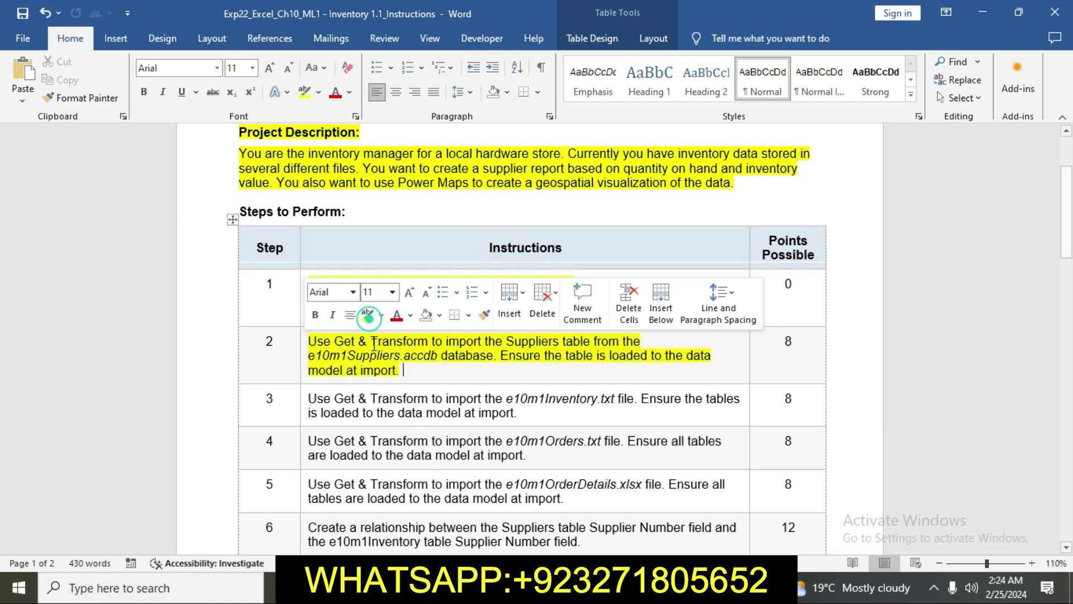
pyautogui.click(374, 349)
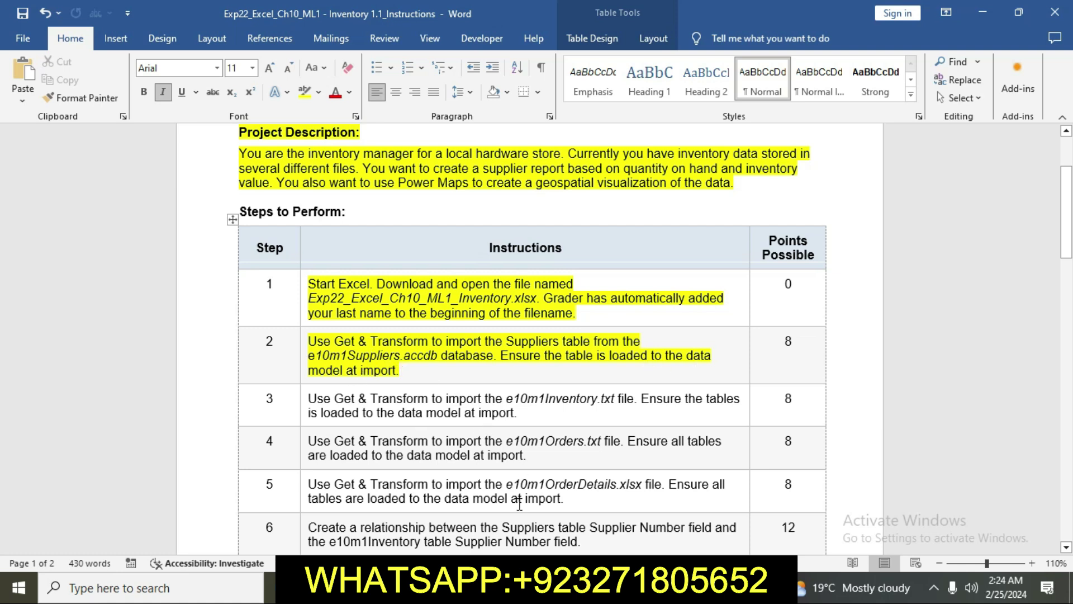
# Switch to the inventory workbook in Excel and start a new Get & Transform query from a Microsoft Access database
pyautogui.click(511, 587)
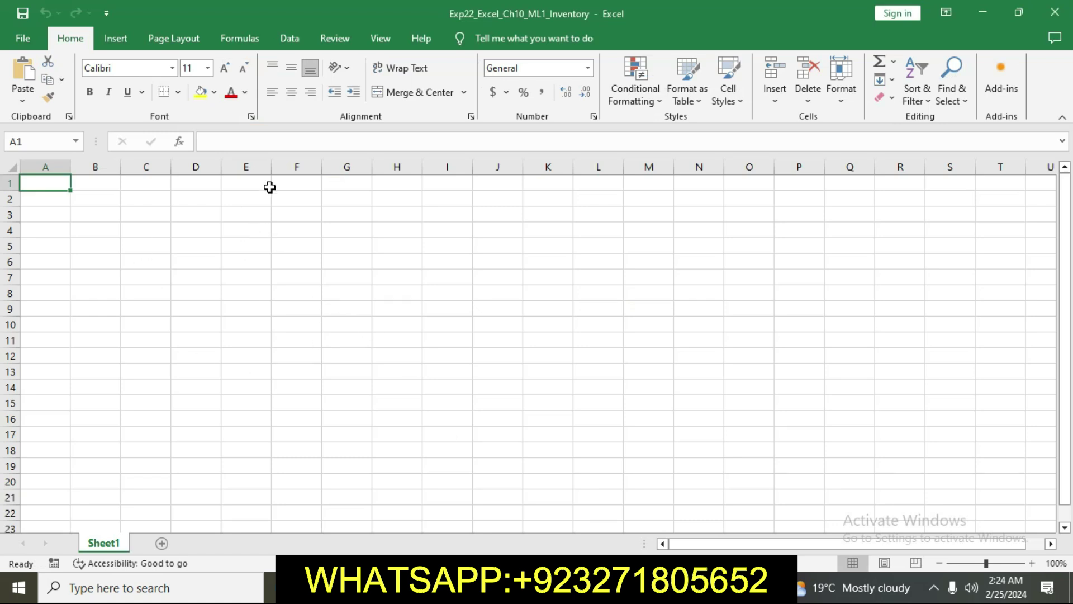
pyautogui.click(282, 244)
pyautogui.click(212, 138)
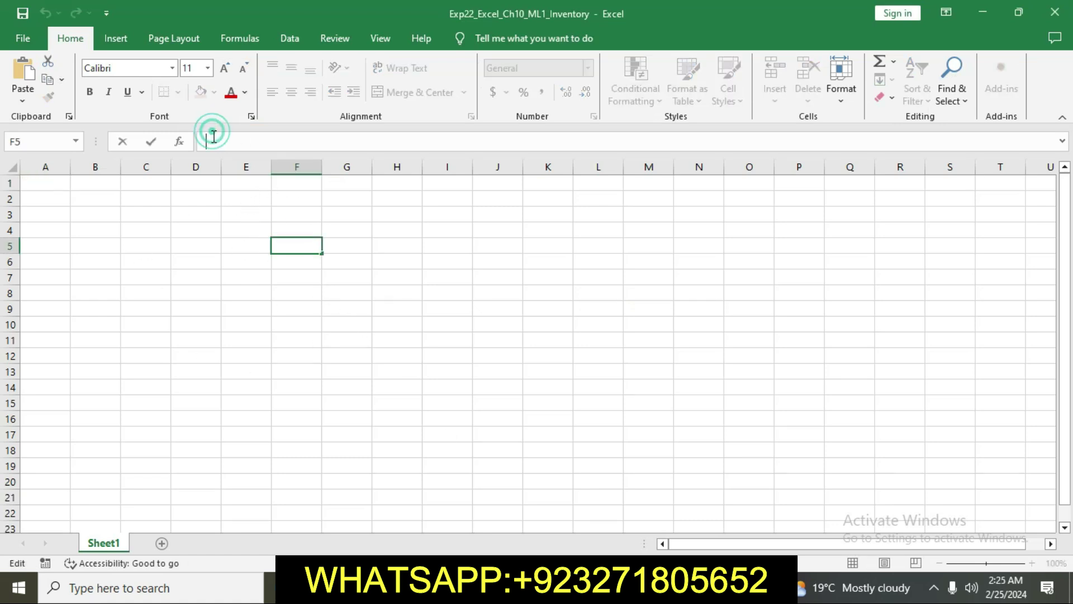
pyautogui.hotkey('alt', 'Tab')
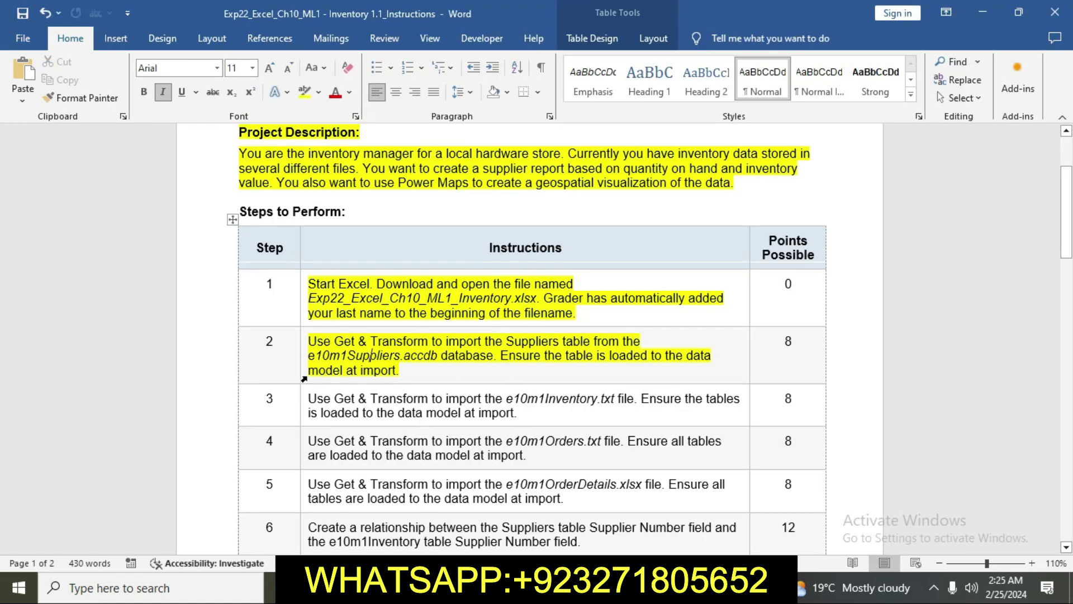
pyautogui.hotkey('alt', 'Tab')
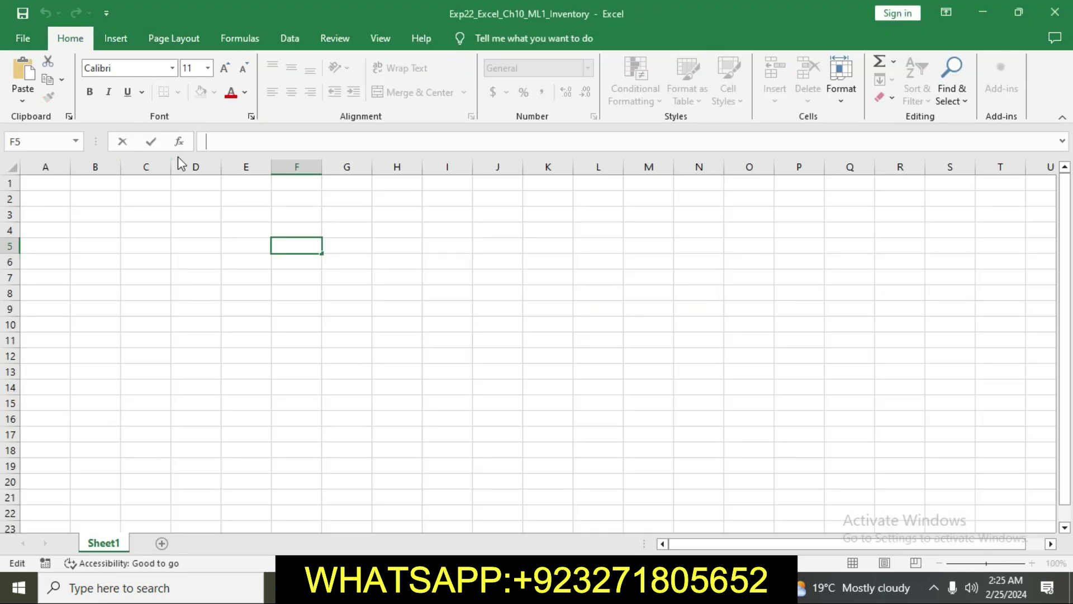
pyautogui.click(293, 40)
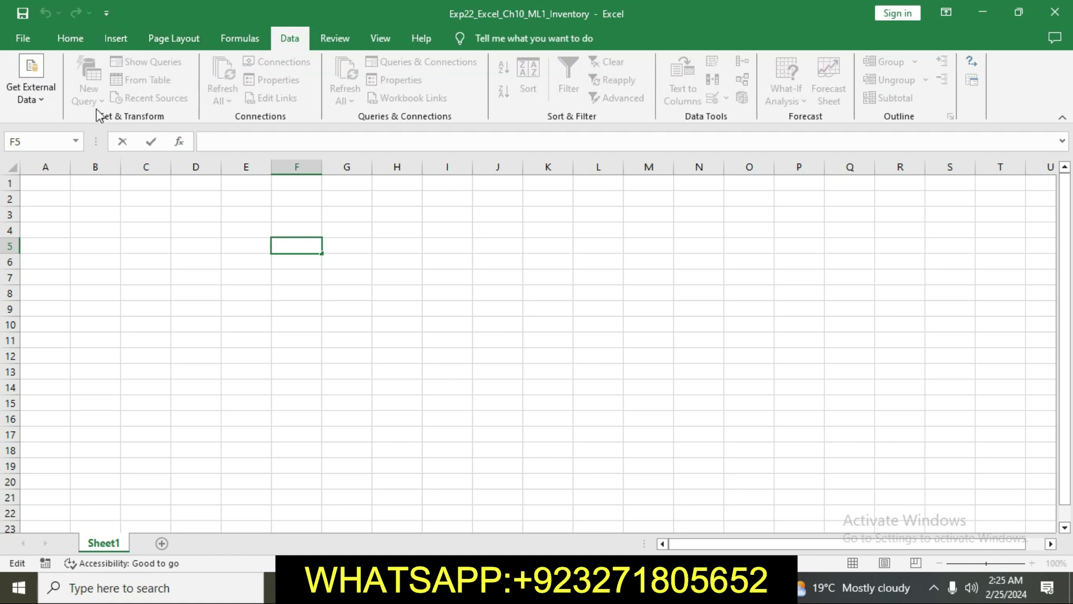
pyautogui.click(190, 213)
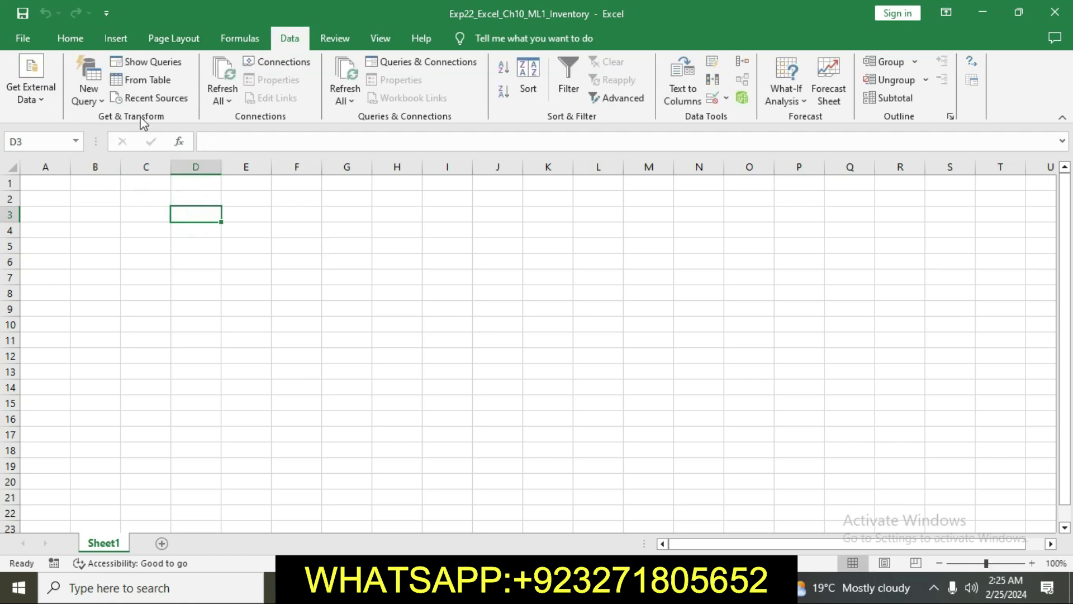
pyautogui.click(100, 101)
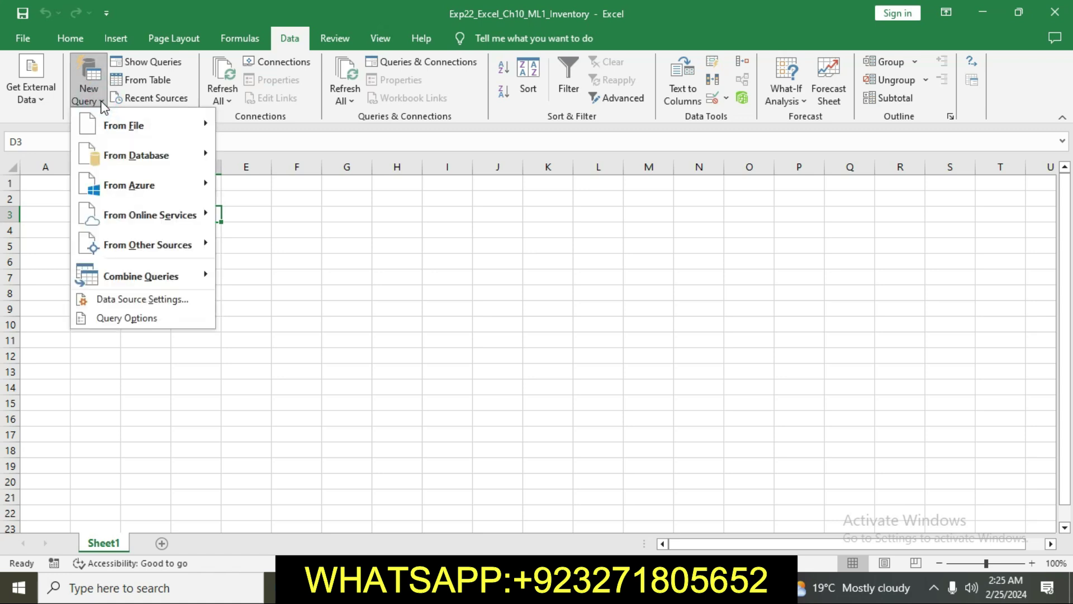
pyautogui.moveTo(118, 129)
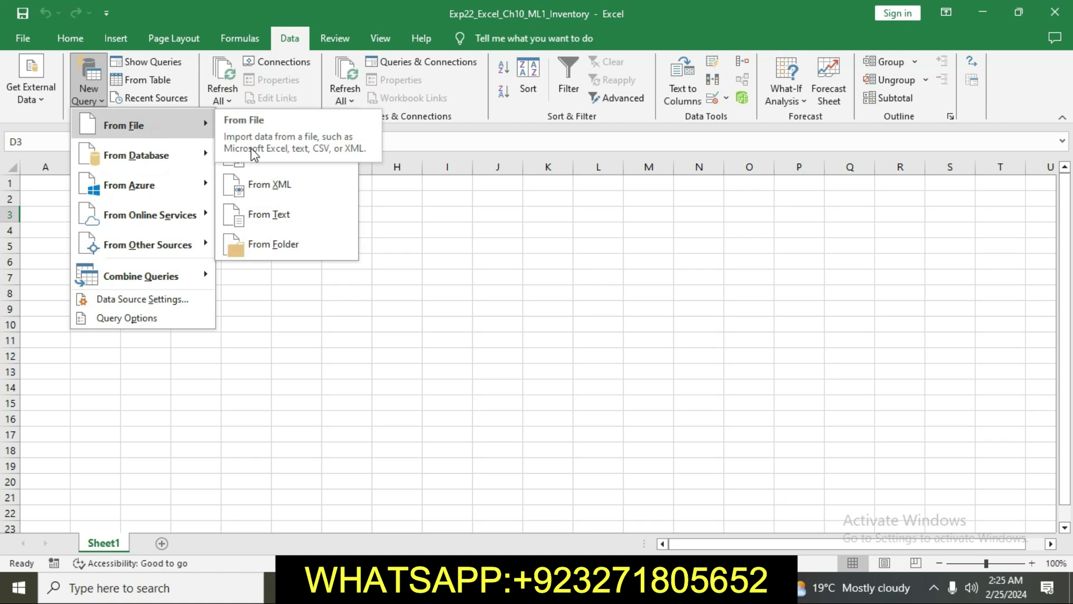
pyautogui.moveTo(159, 149)
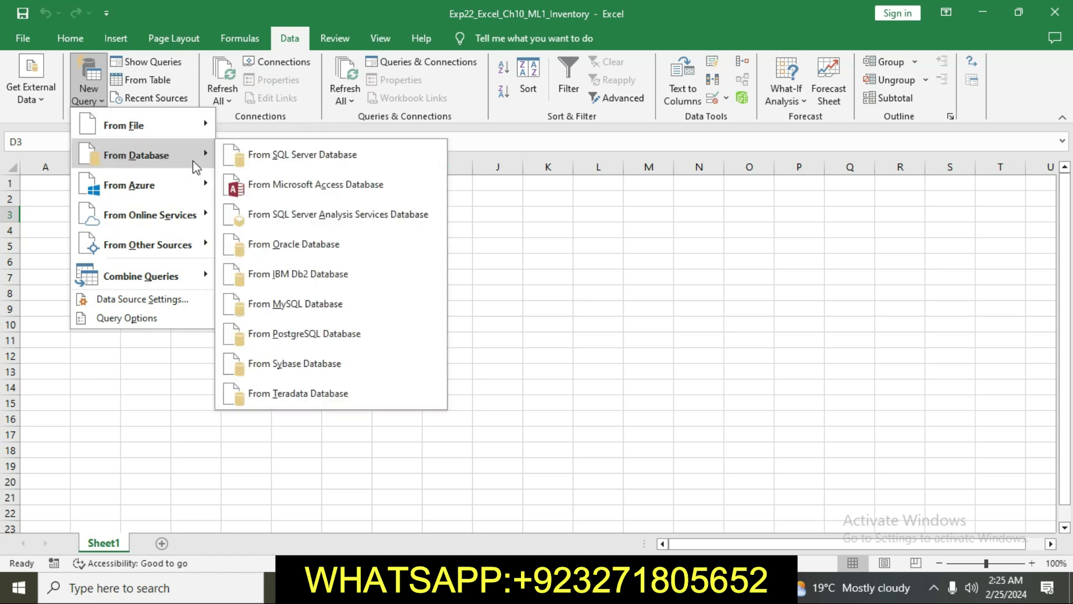
pyautogui.click(311, 190)
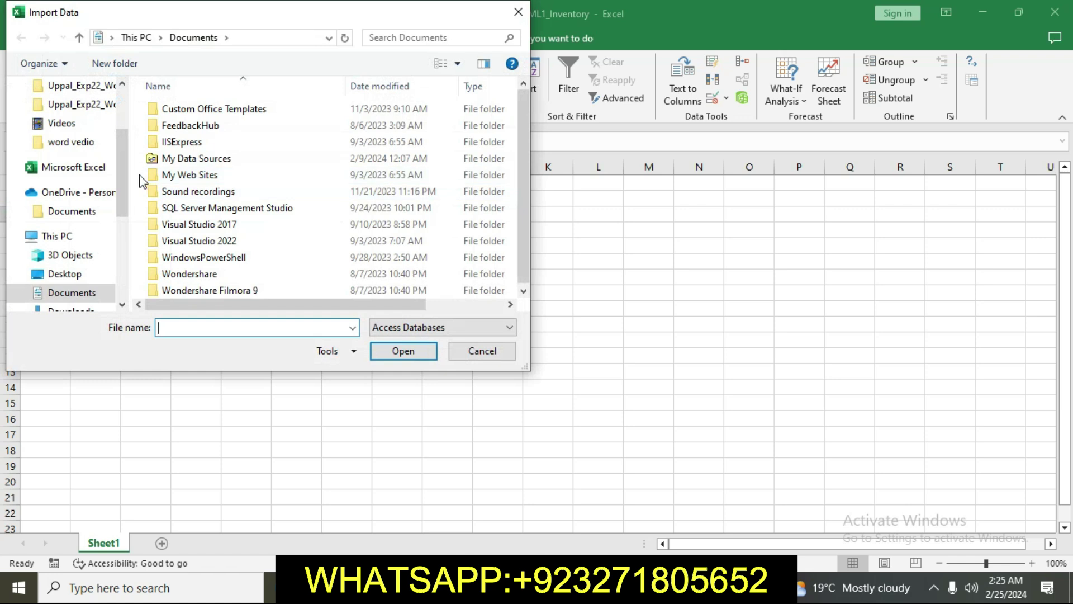
# Browse USB Drive (E:) to the excel file and solution folder, Chapter 10 File, and open the Exp22_Excel_Ch10_ML1 Inventory project folder
pyautogui.moveTo(118, 172); pyautogui.dragTo(128, 223)
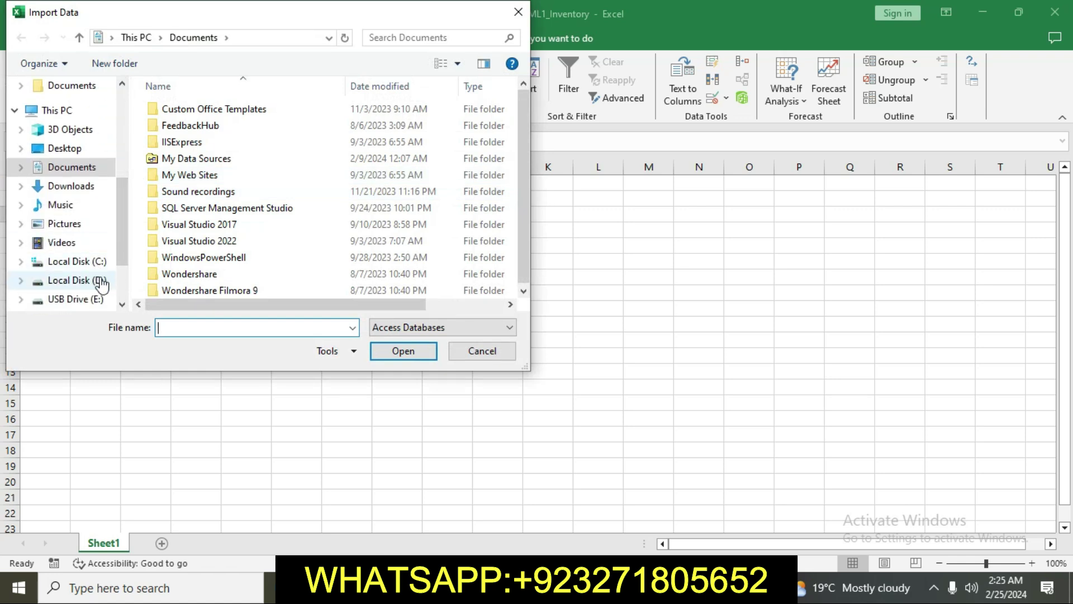
pyautogui.click(101, 282)
pyautogui.click(96, 299)
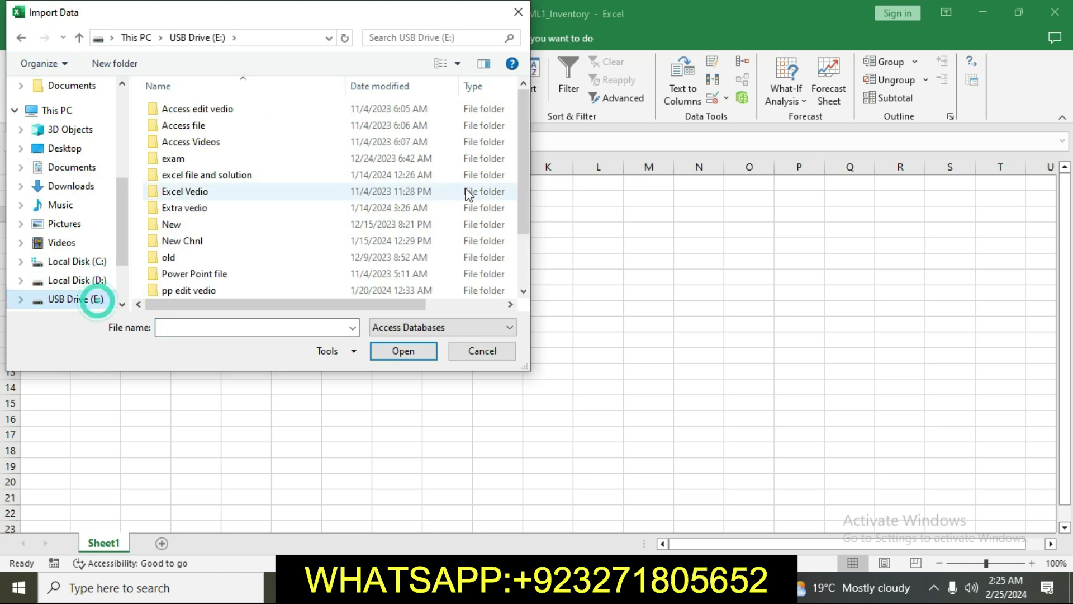
pyautogui.doubleClick(313, 175)
pyautogui.doubleClick(263, 256)
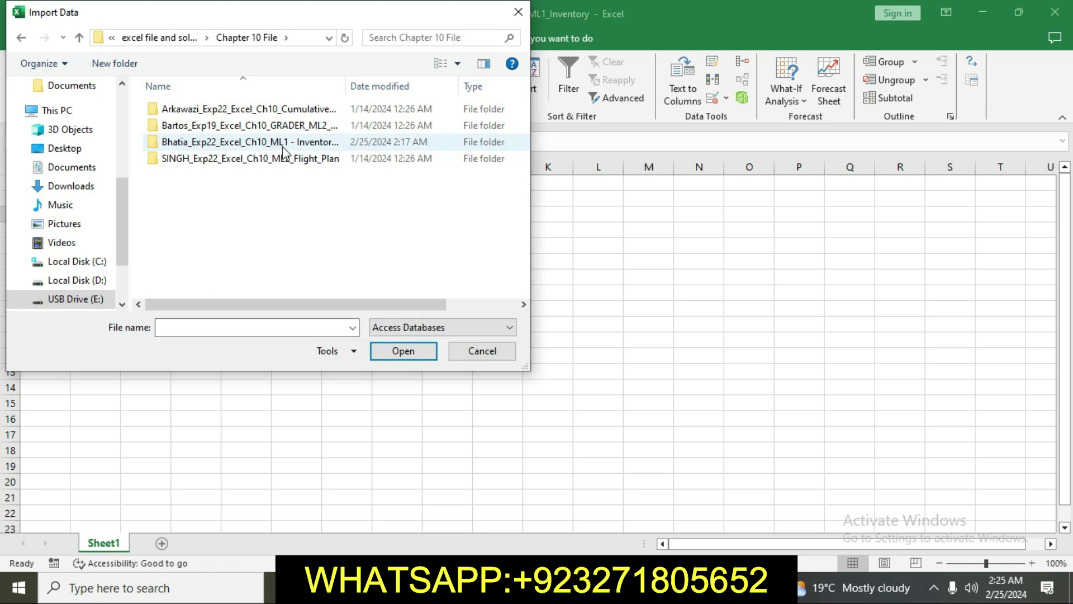
pyautogui.doubleClick(282, 144)
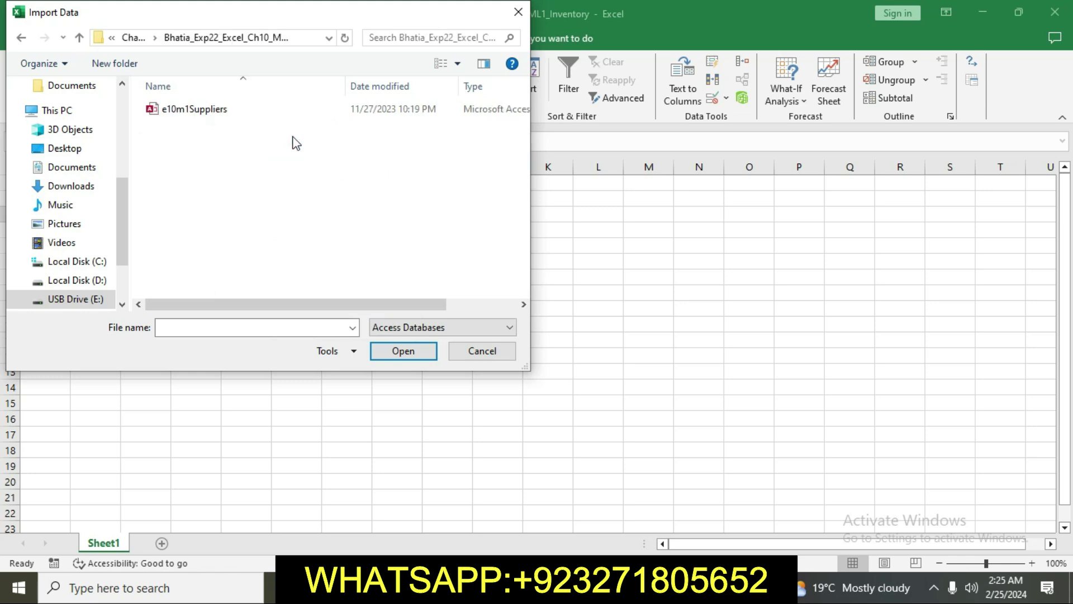
# Import the e10m1Suppliers database and load its Suppliers table into the workbook
pyautogui.click(220, 112)
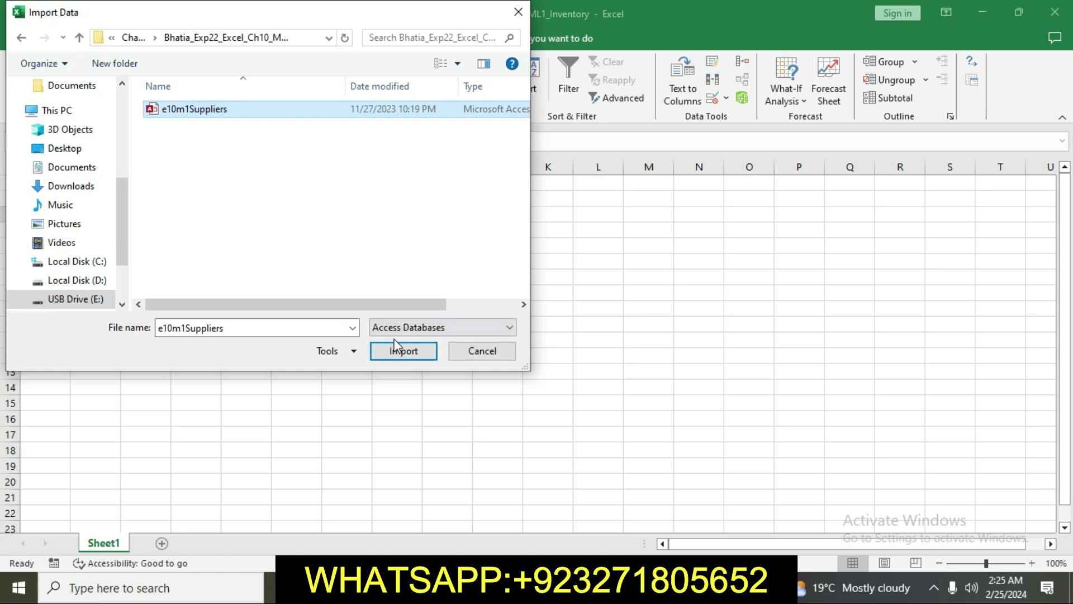
pyautogui.click(404, 351)
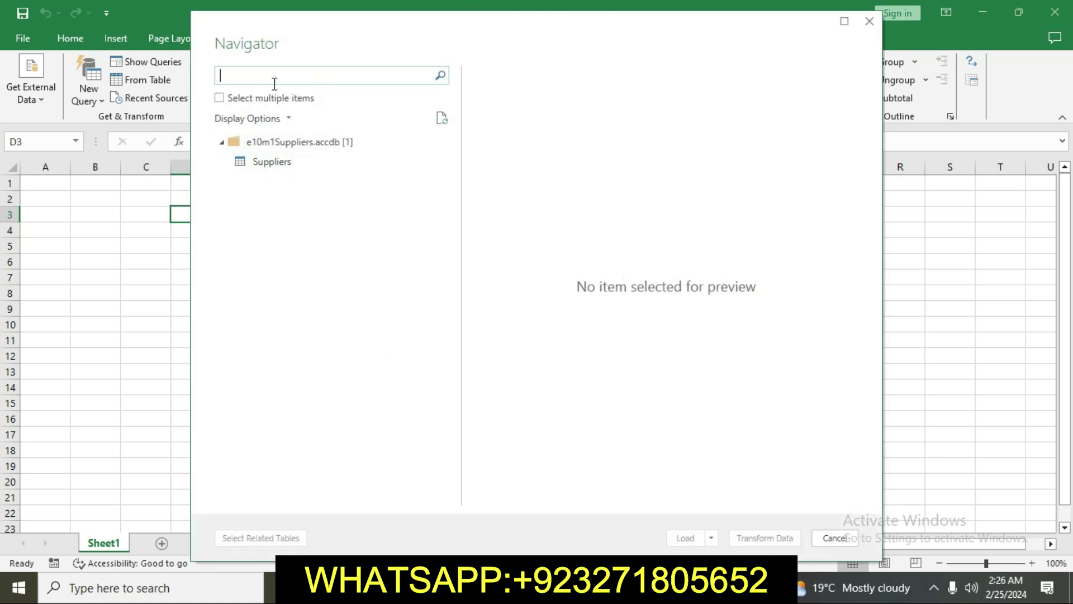
pyautogui.click(281, 166)
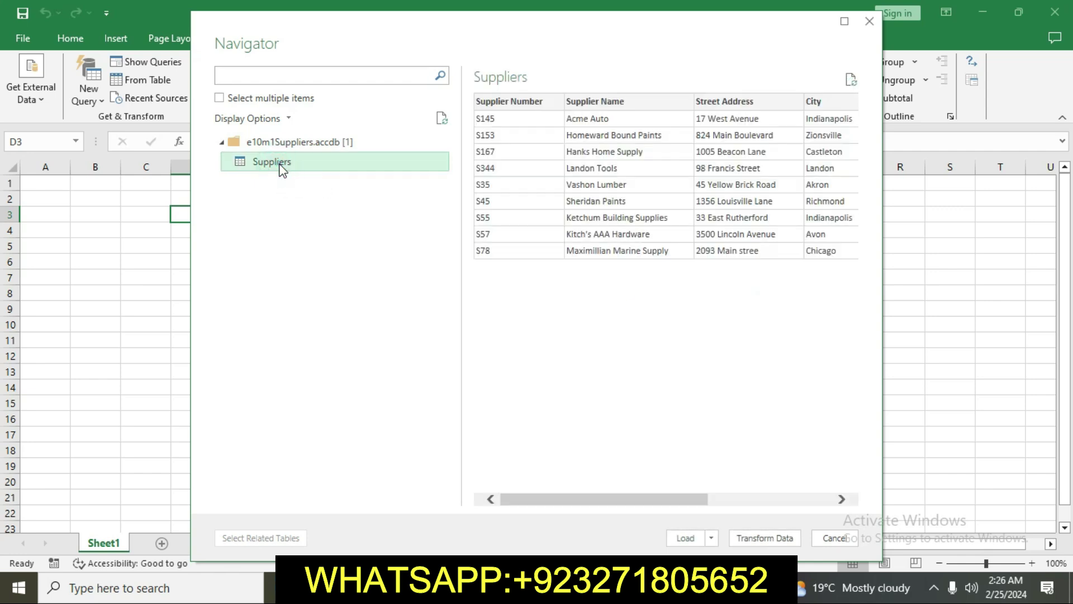
pyautogui.click(685, 538)
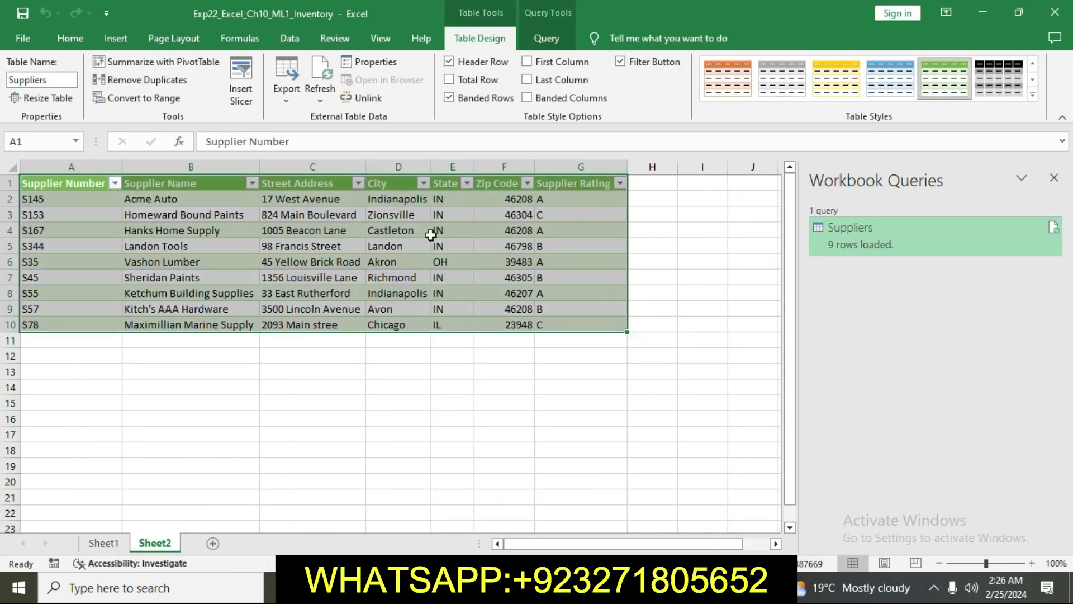
# Review the step 2 data model requirement in the Word instructions and return to the Suppliers table in Excel
pyautogui.hotkey('alt', 'Tab')
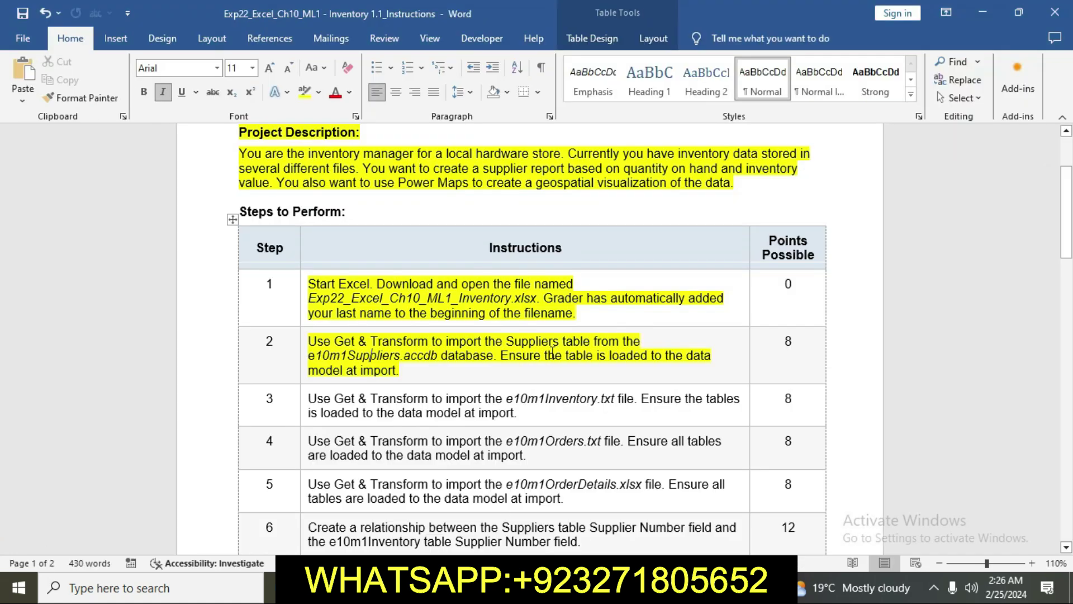
pyautogui.click(582, 367)
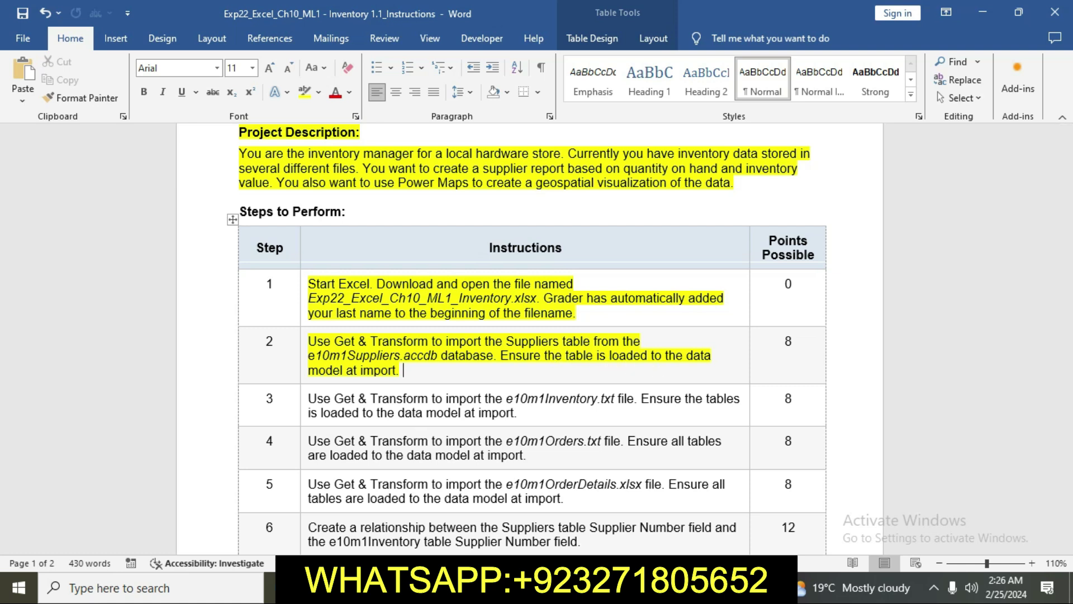
pyautogui.hotkey('alt', 'Tab')
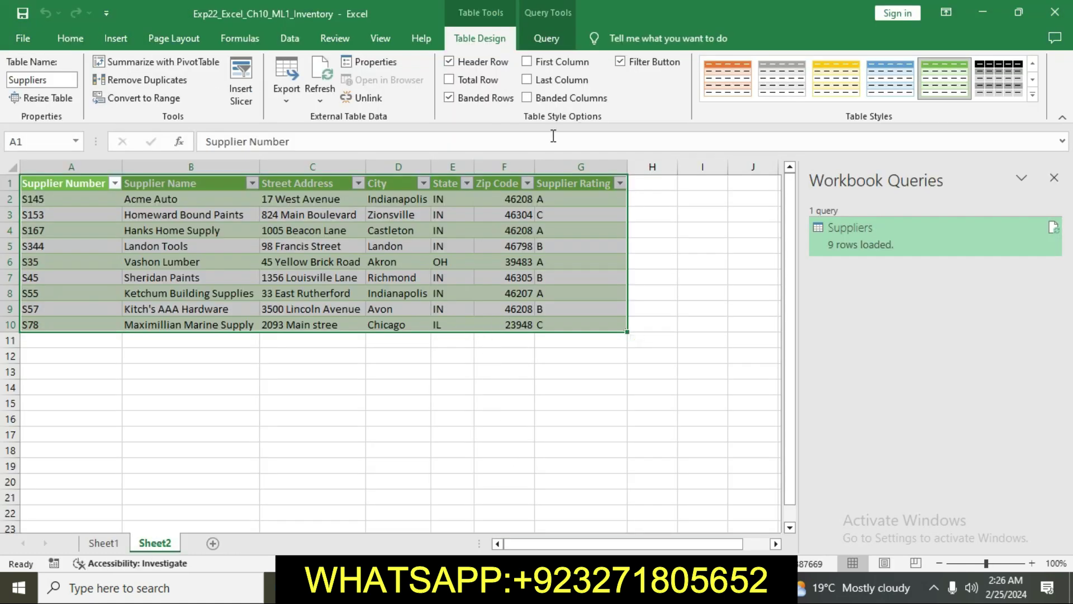
# Reload the Suppliers query as a table with its data added to the Data Model, accepting recreation of the worksheet table
pyautogui.click(551, 38)
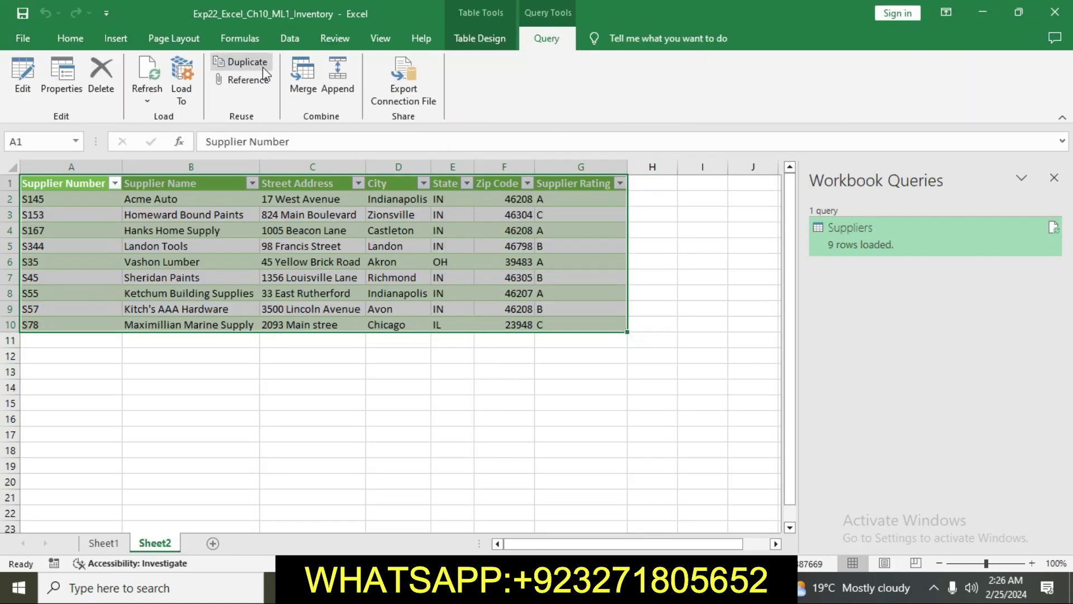
pyautogui.click(181, 79)
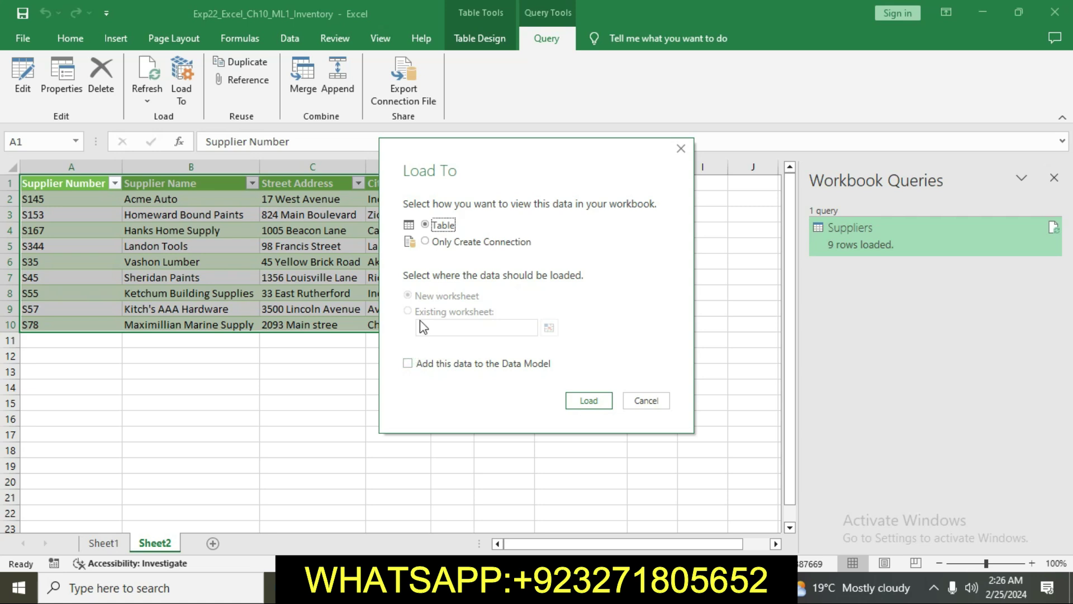
pyautogui.click(408, 363)
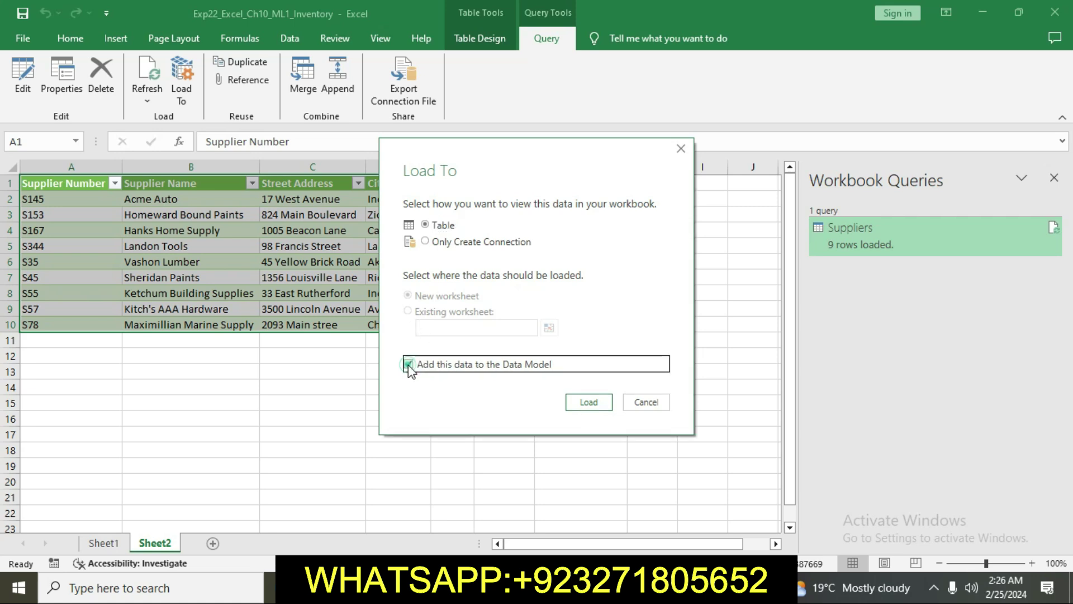
pyautogui.click(595, 403)
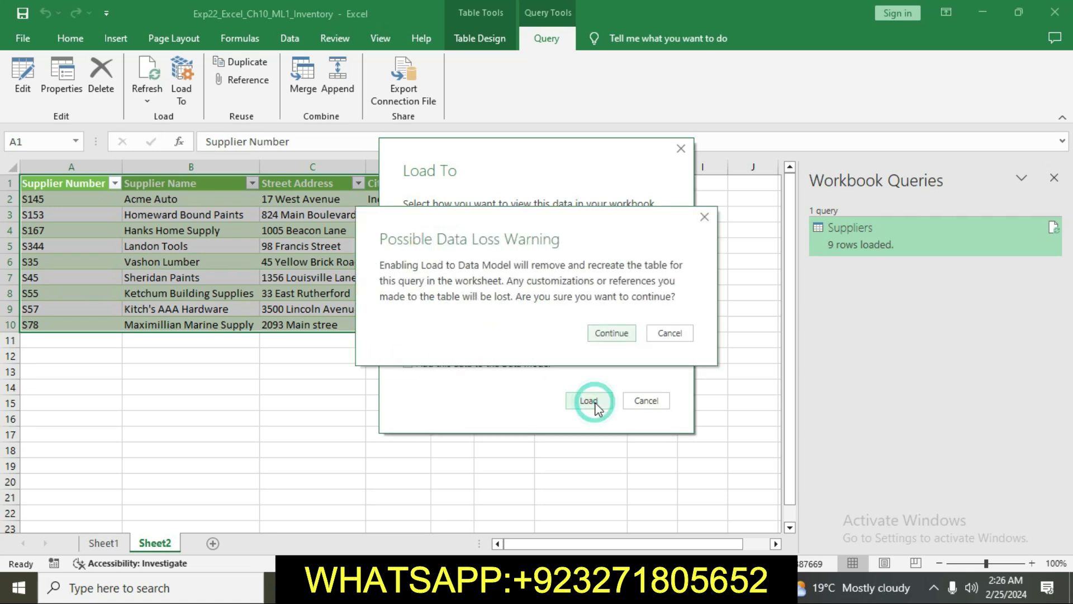
pyautogui.click(611, 331)
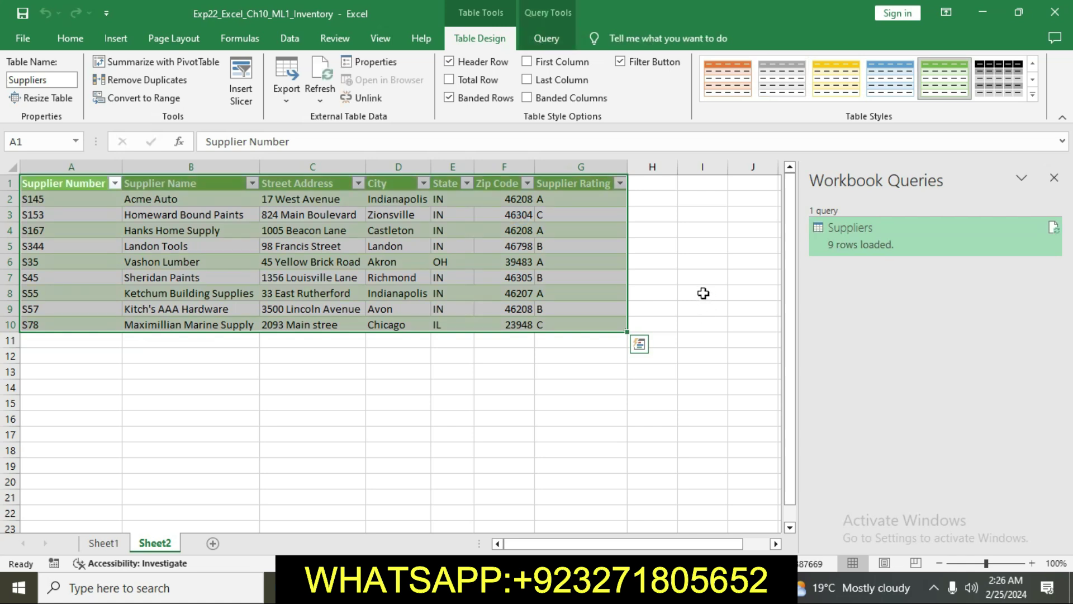
pyautogui.hotkey('ctrl', 'q')
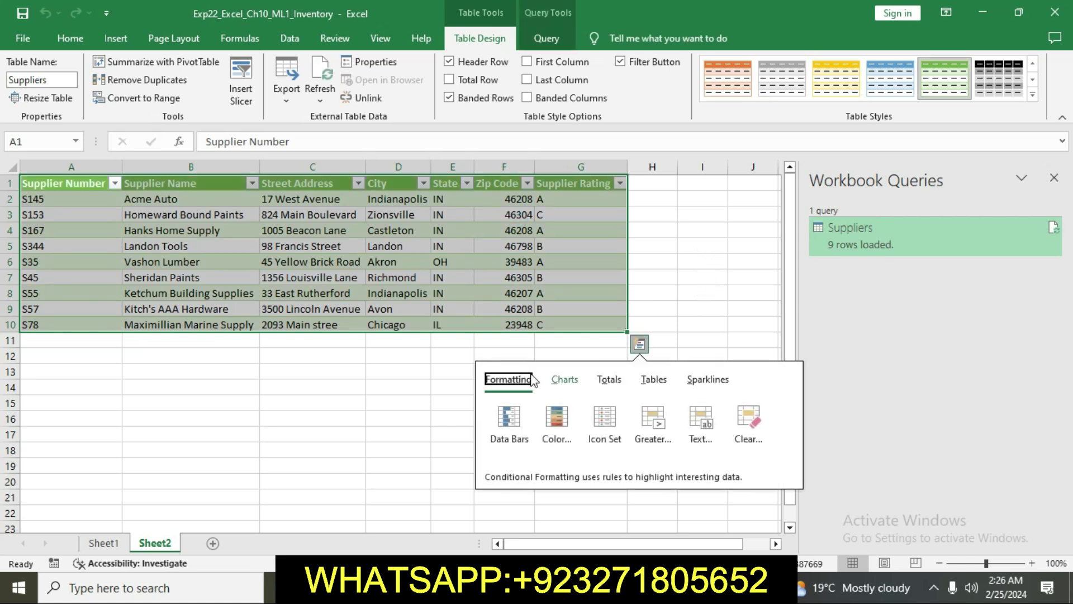
# Rename the Sheet2 worksheet as Suppliers
pyautogui.rightClick(162, 551)
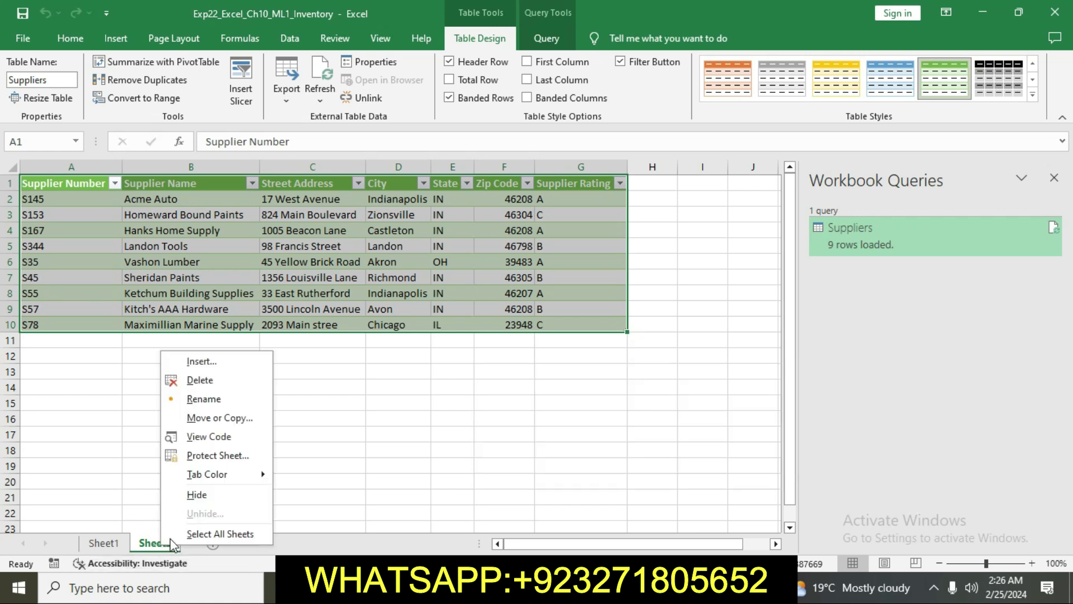
pyautogui.click(209, 399)
pyautogui.press('BackSpace')
pyautogui.write('Suppliers')
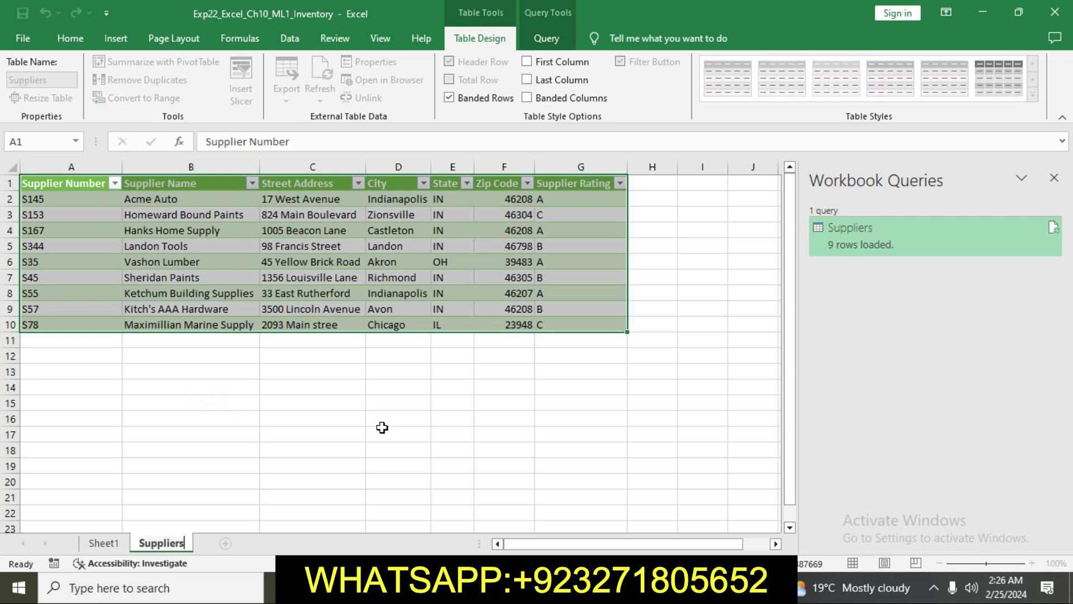
pyautogui.press('Return')
pyautogui.click(223, 481)
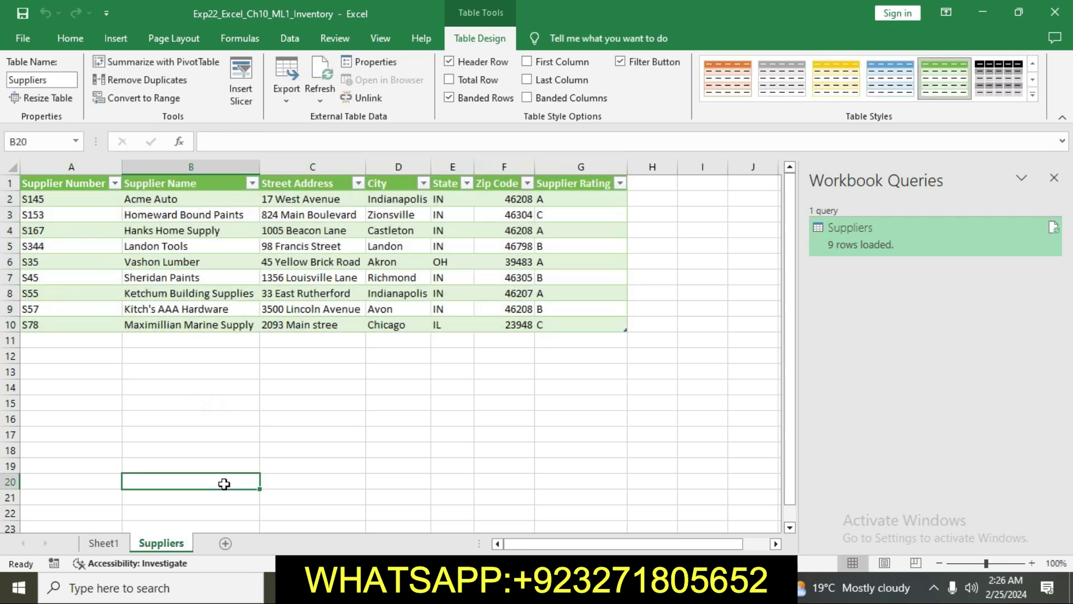
# Switch to the Word instructions and highlight the step 3 text about importing e10m1Inventory.txt in yellow
pyautogui.click(480, 588)
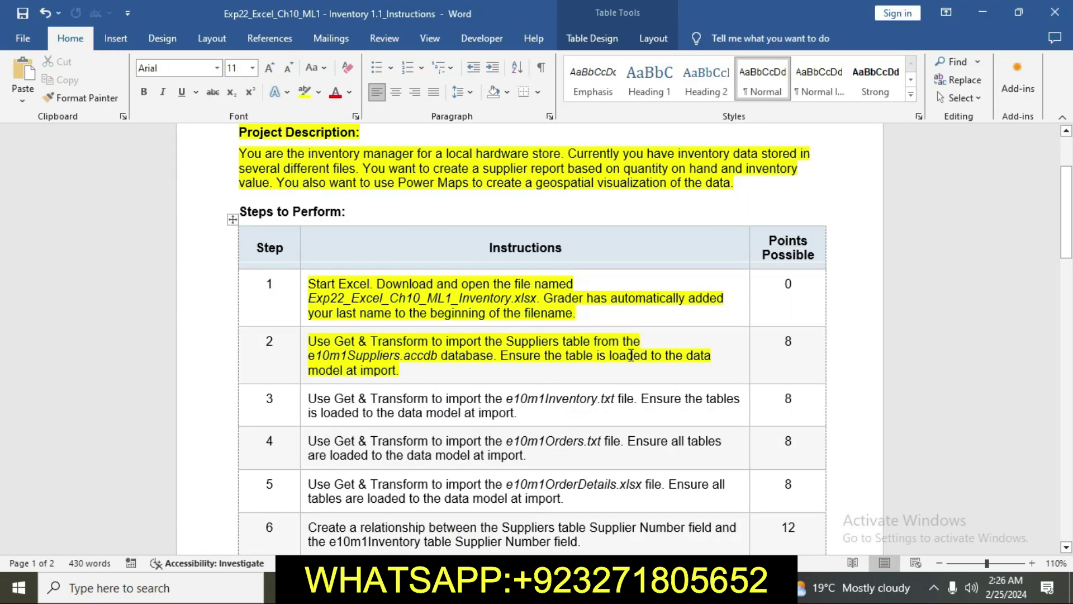
pyautogui.moveTo(1066, 213); pyautogui.dragTo(1066, 241)
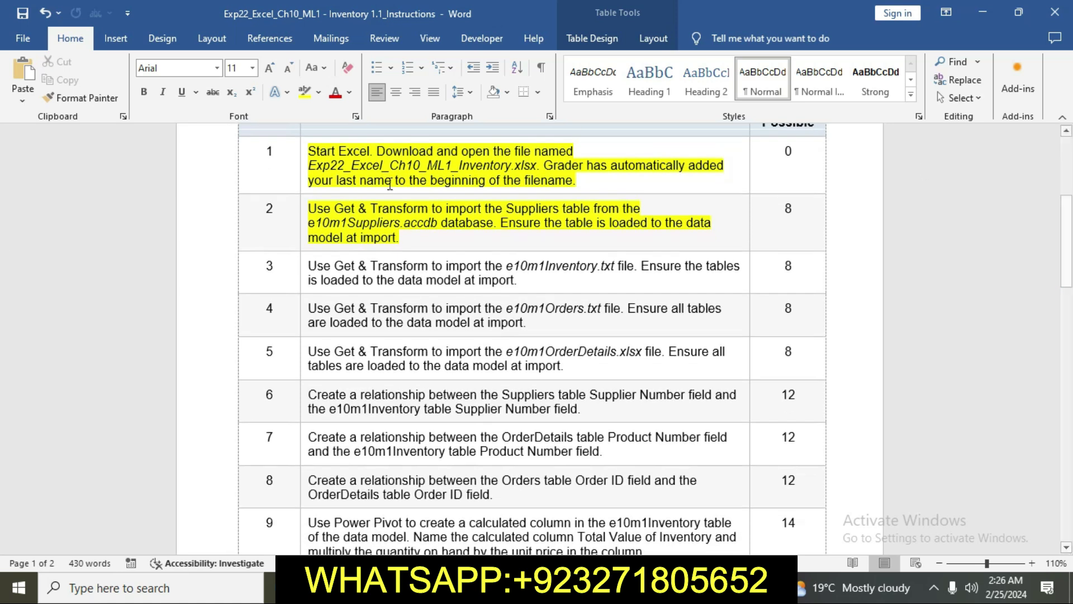
pyautogui.click(302, 267)
pyautogui.click(362, 311)
pyautogui.click(362, 261)
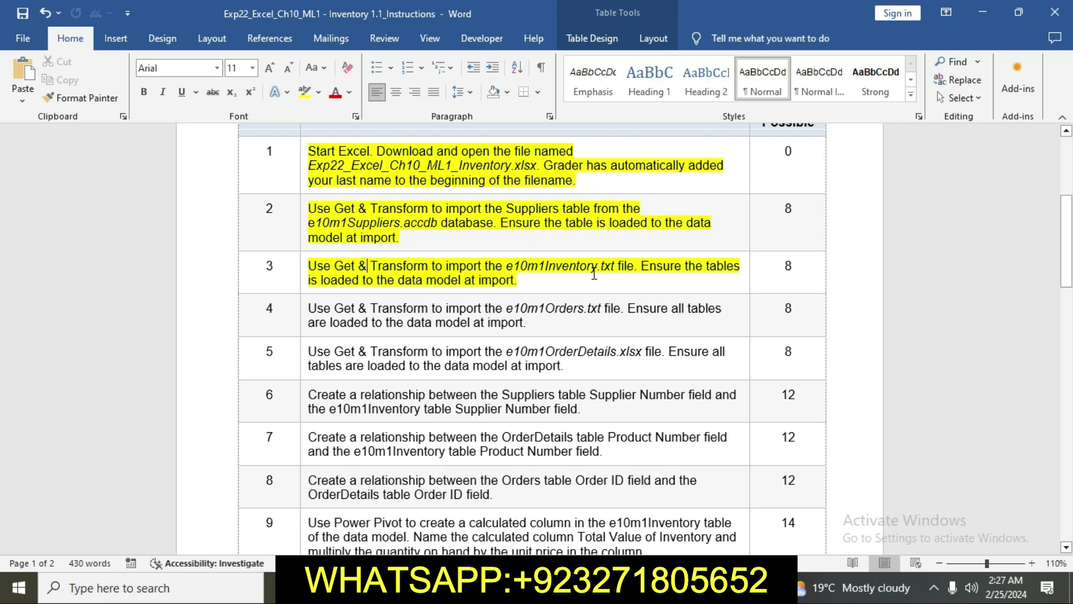
pyautogui.click(385, 260)
# Switch back to Excel and import the e10m1Inventory text file with a new Get & Transform query, loading it into the workbook
pyautogui.click(517, 588)
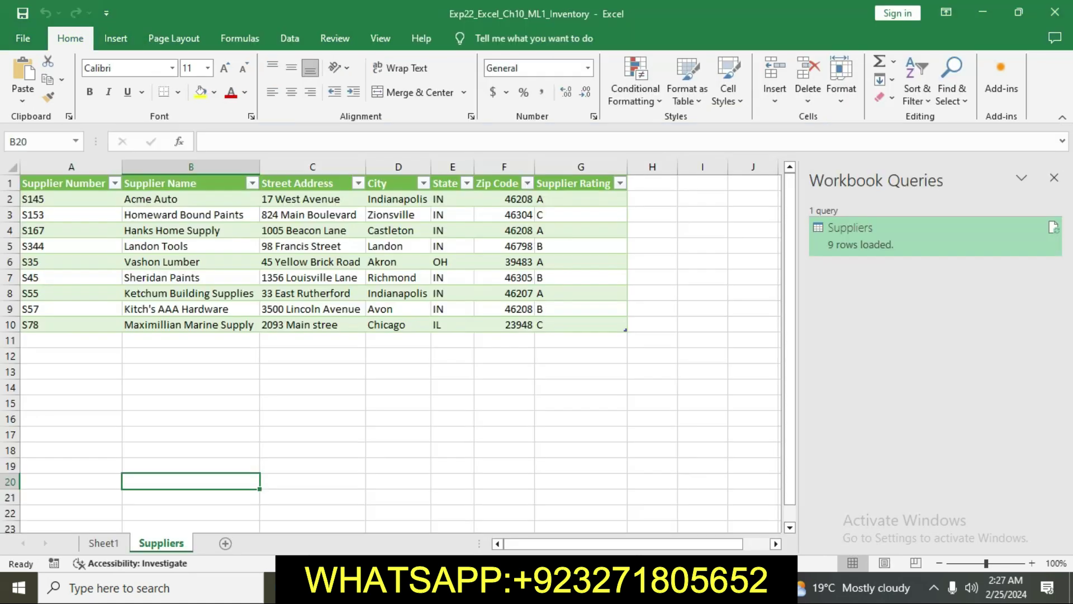
pyautogui.click(450, 399)
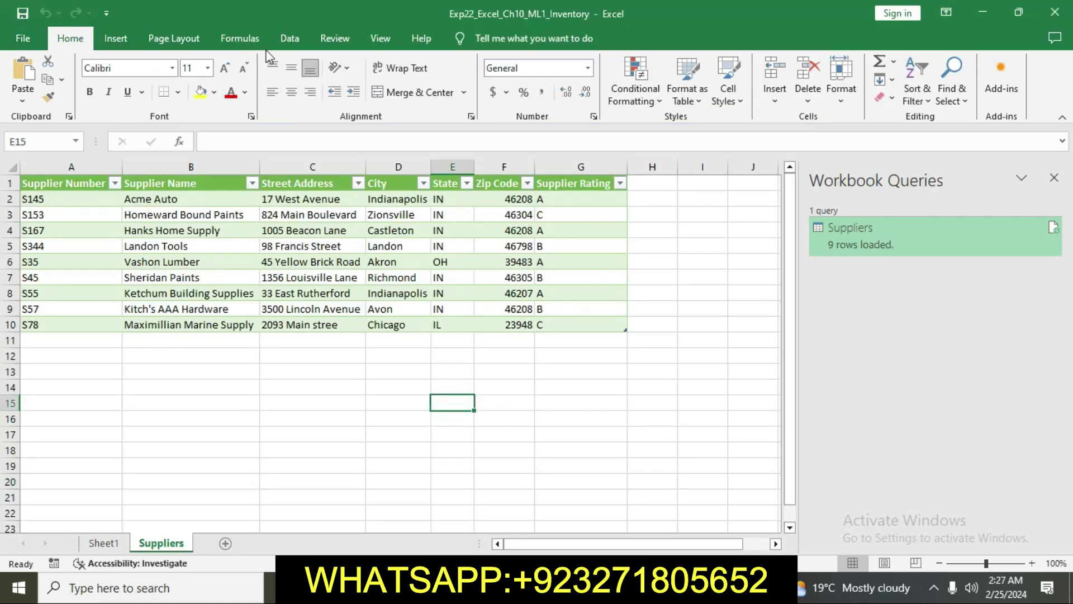
pyautogui.click(290, 40)
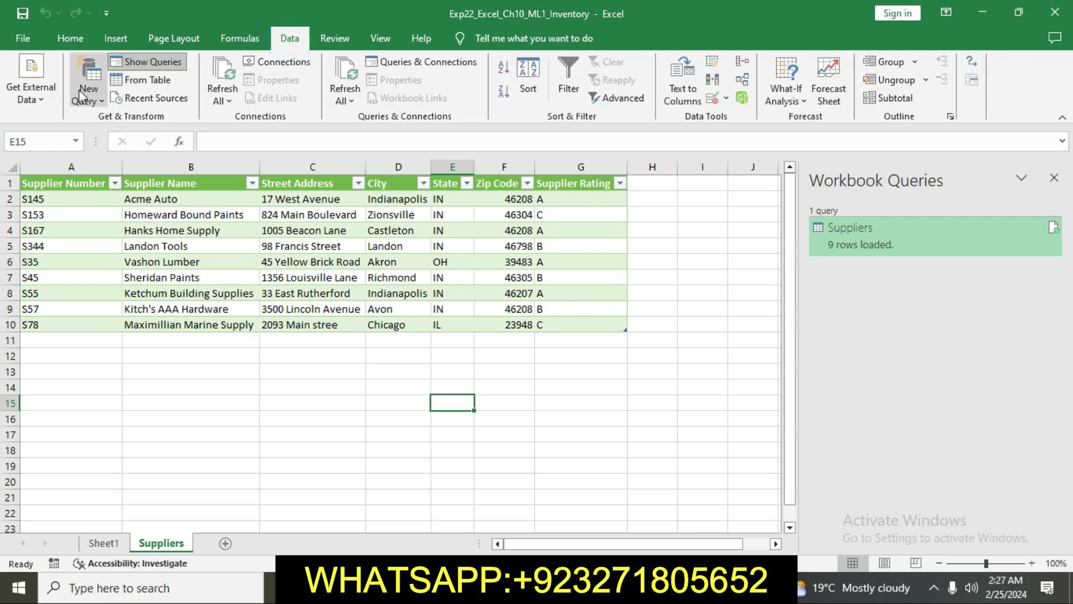
pyautogui.click(86, 94)
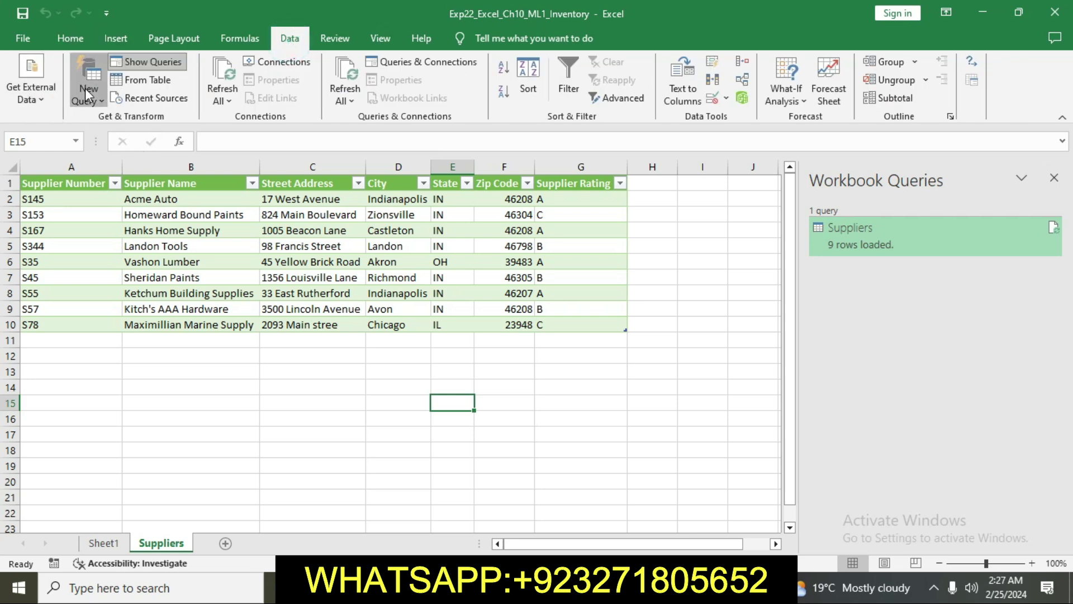
pyautogui.moveTo(118, 132)
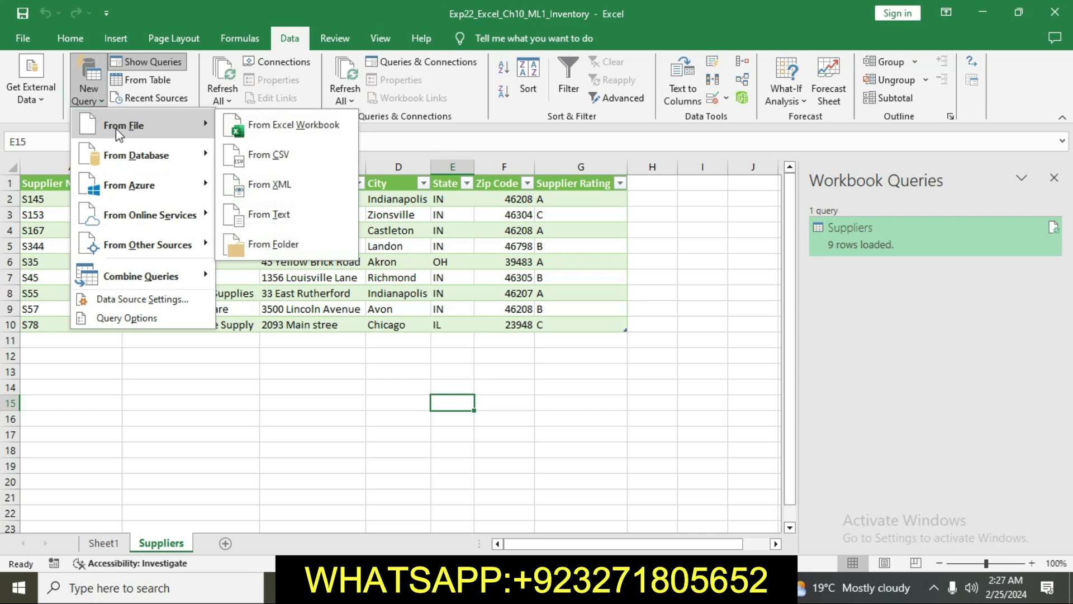
pyautogui.click(274, 218)
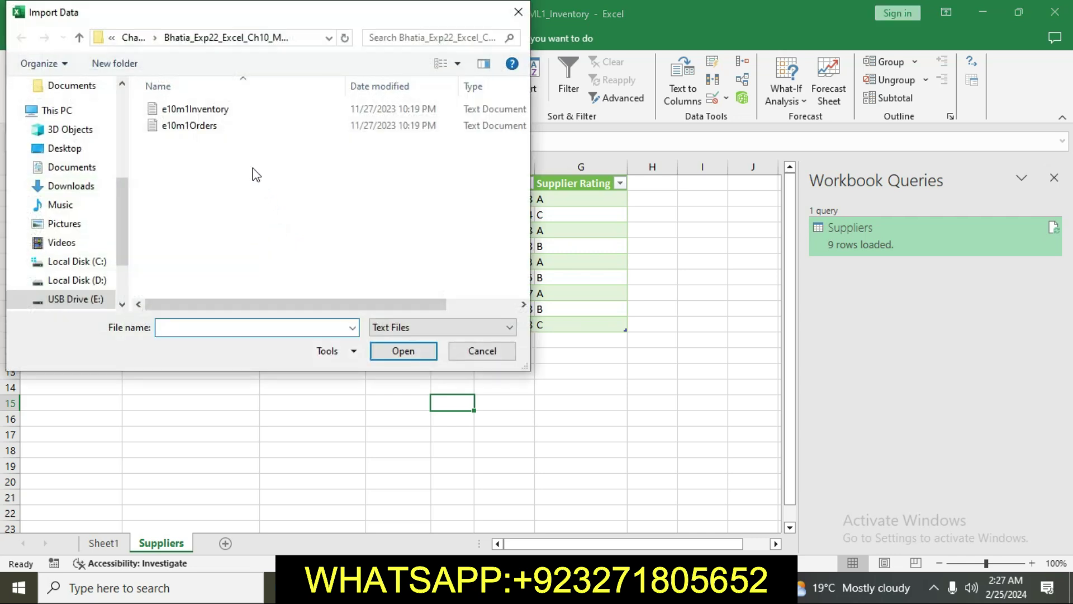
pyautogui.click(223, 112)
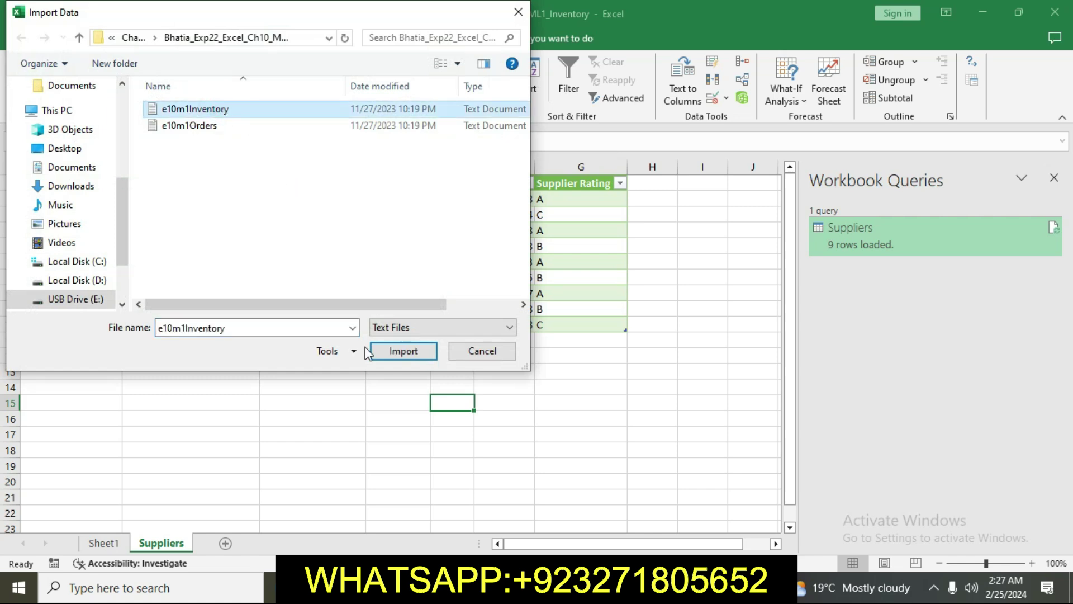
pyautogui.click(426, 351)
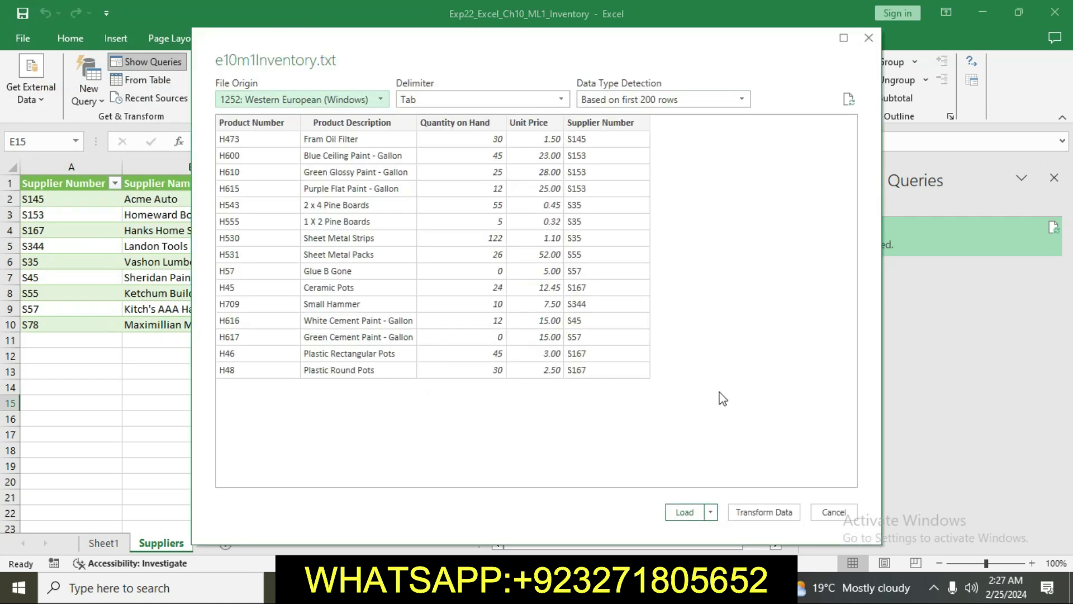
pyautogui.click(695, 515)
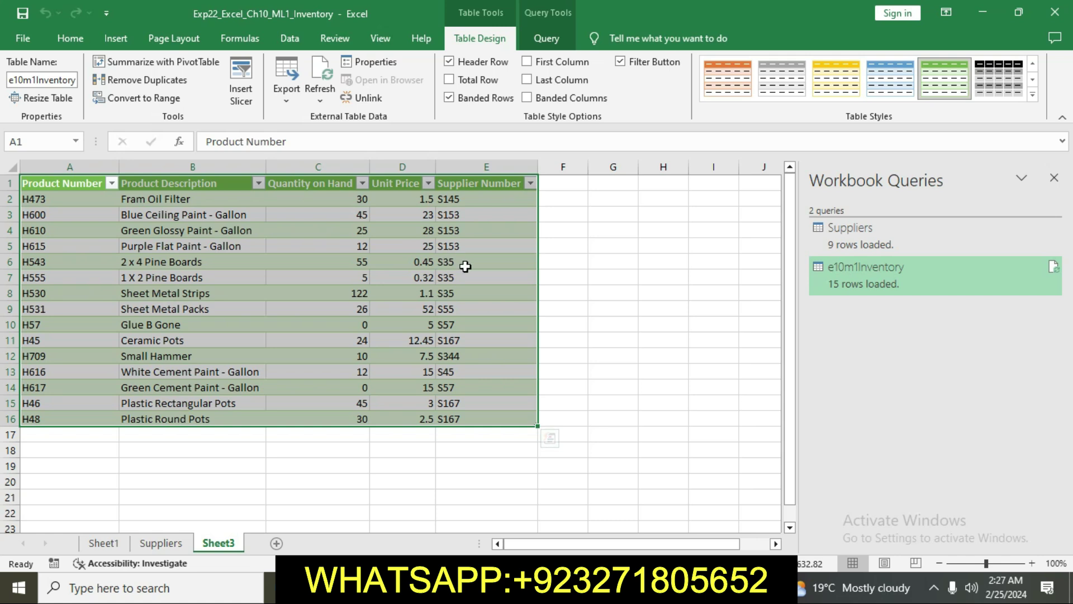
# Reload the e10m1Inventory query as a table with its data added to the Data Model, accepting recreation of the worksheet table
pyautogui.click(546, 44)
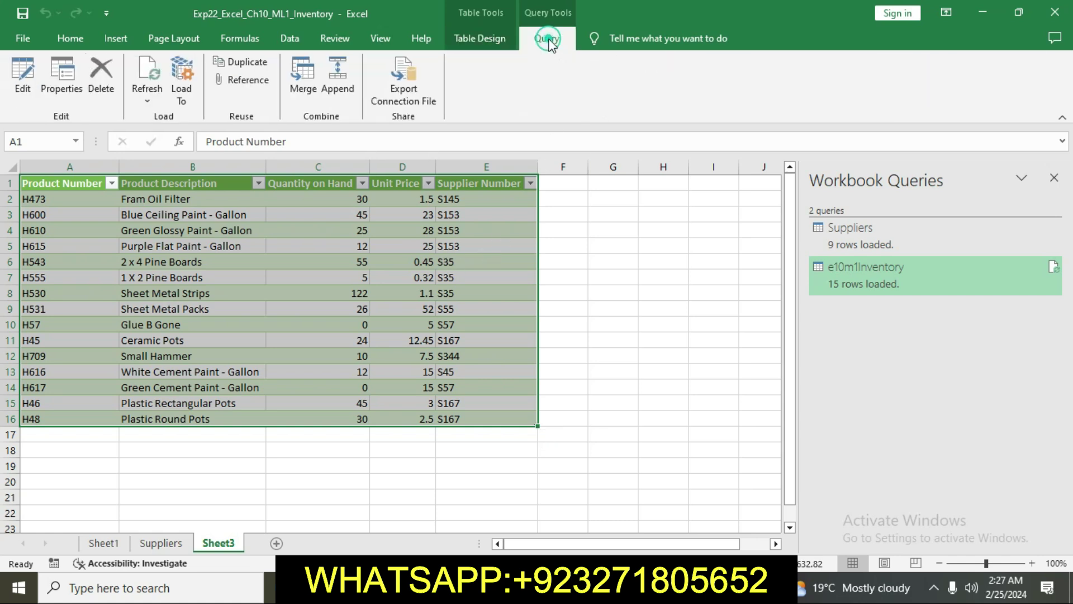
pyautogui.click(182, 84)
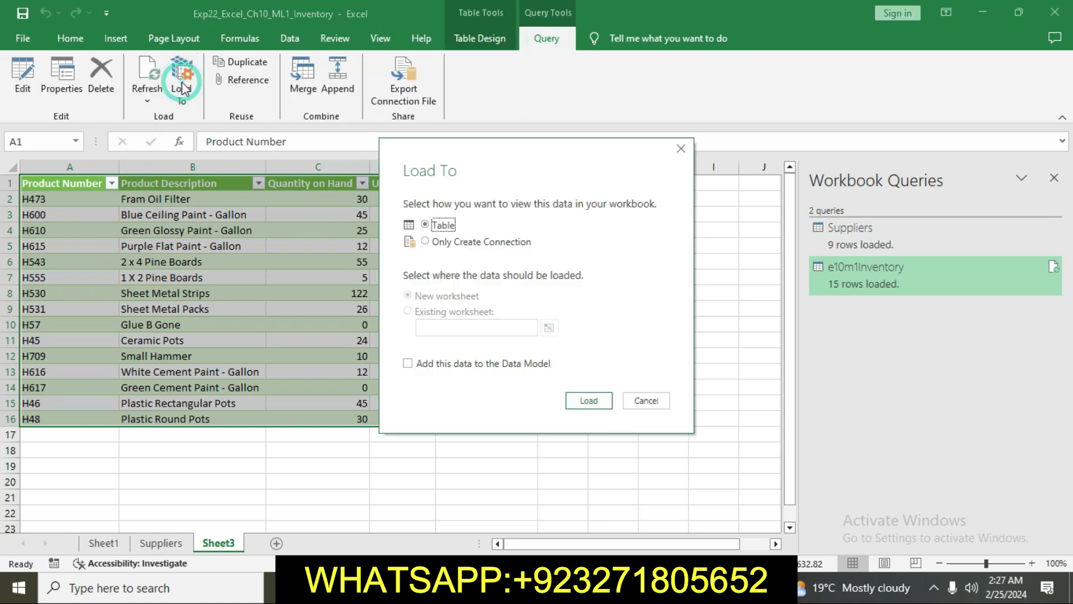
pyautogui.click(408, 364)
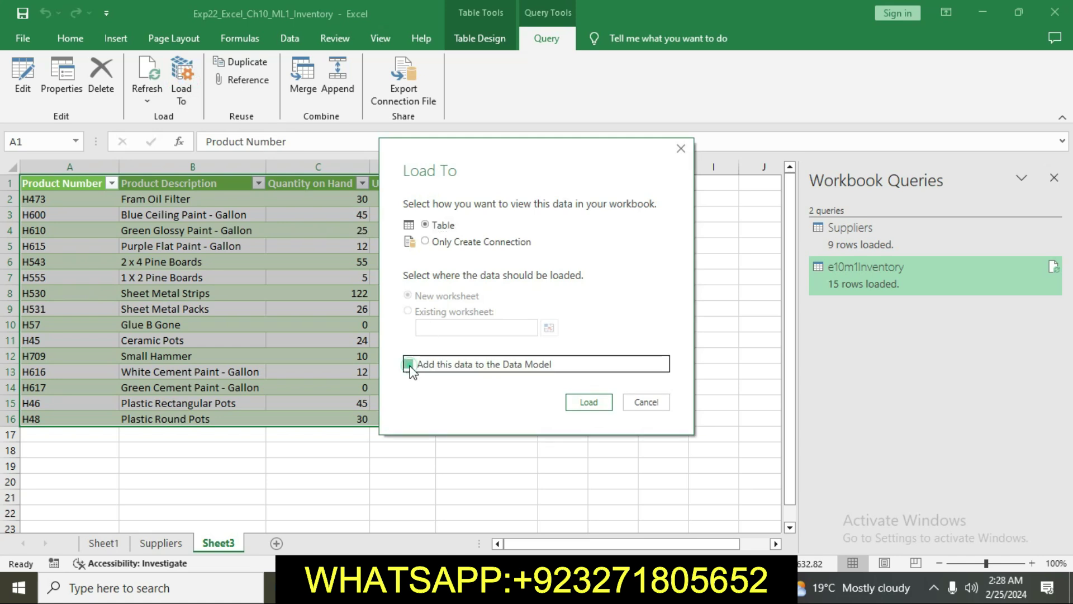
pyautogui.click(588, 401)
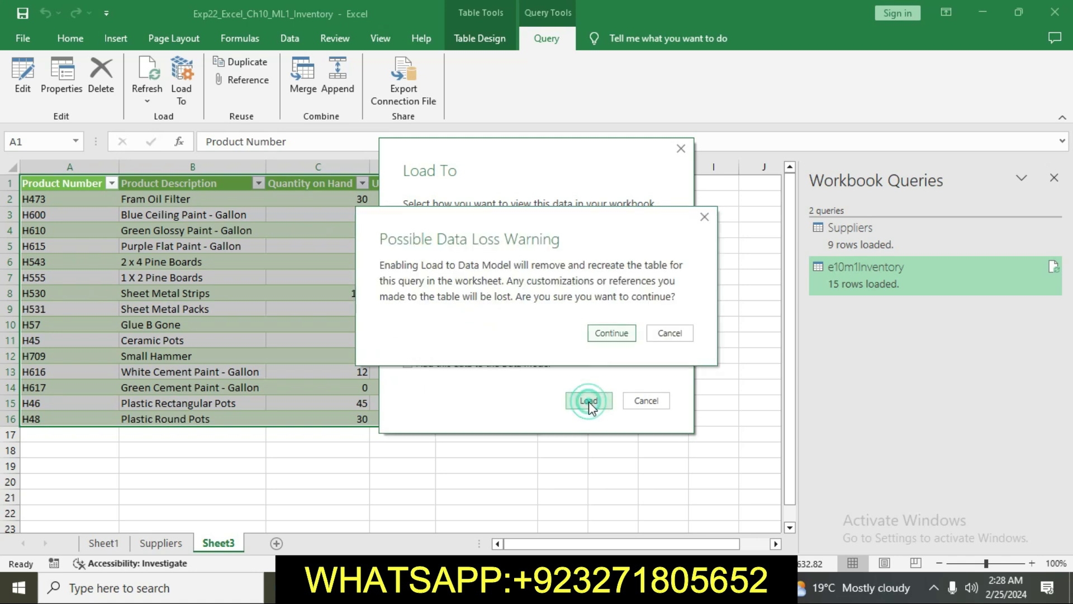
pyautogui.click(609, 334)
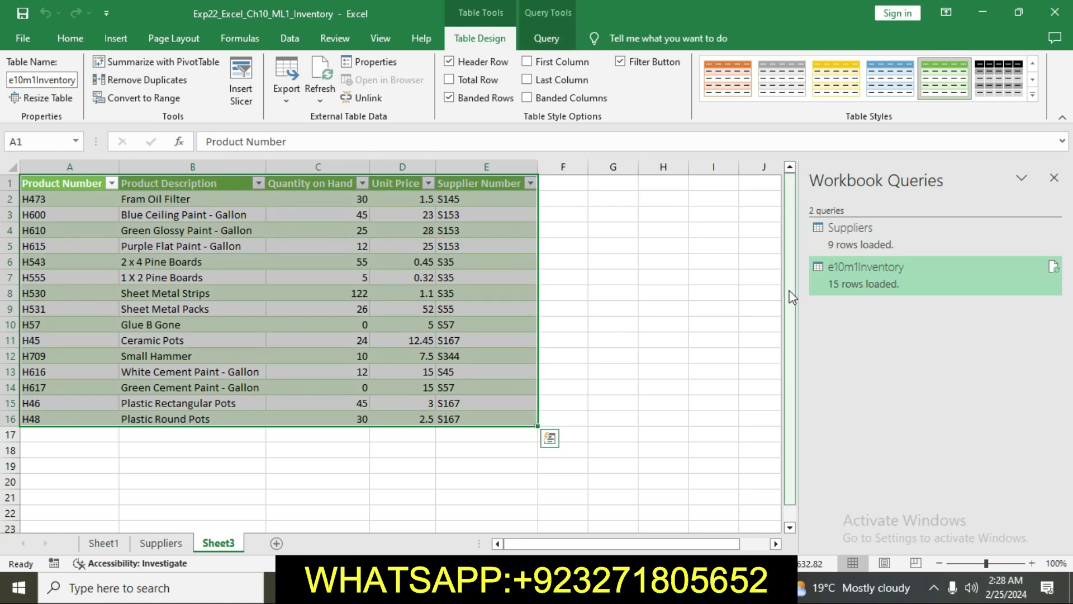
# Rename the Sheet3 worksheet as e10m1Inventory
pyautogui.rightClick(228, 542)
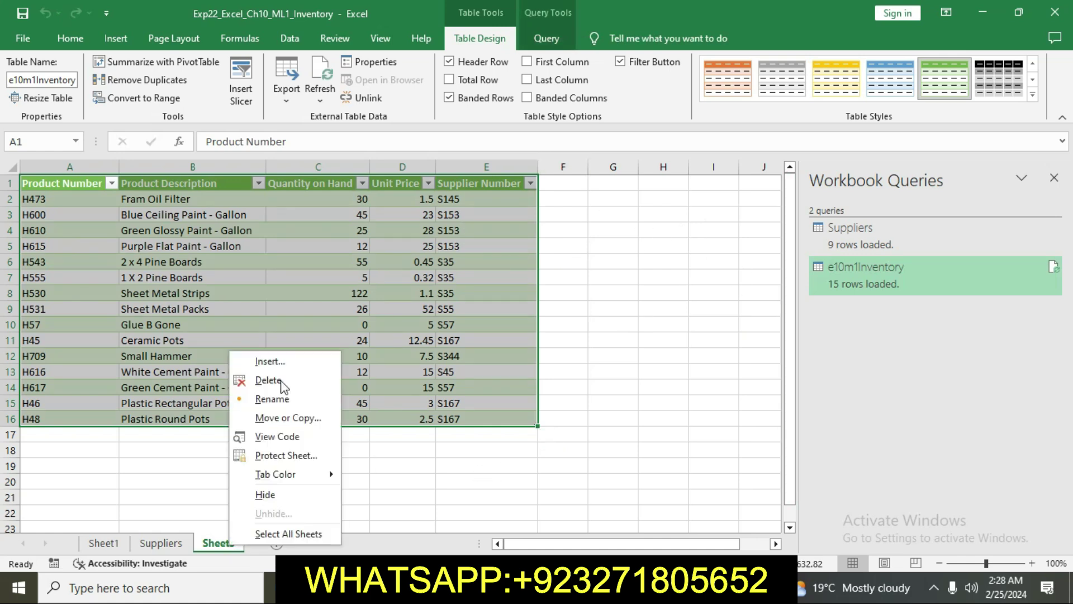
pyautogui.click(272, 398)
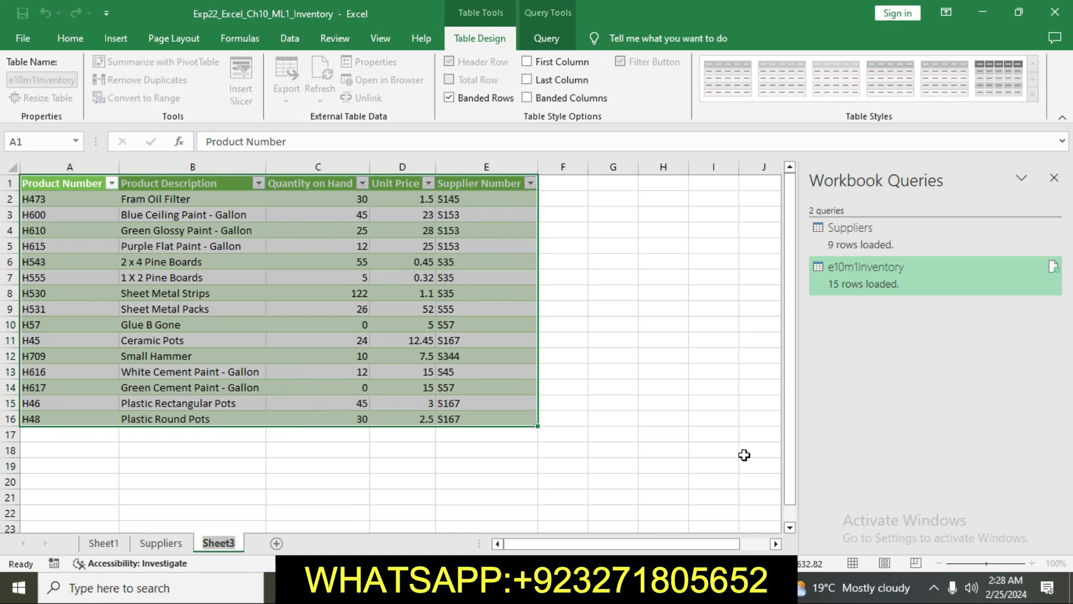
pyautogui.press('BackSpace')
pyautogui.write('e')
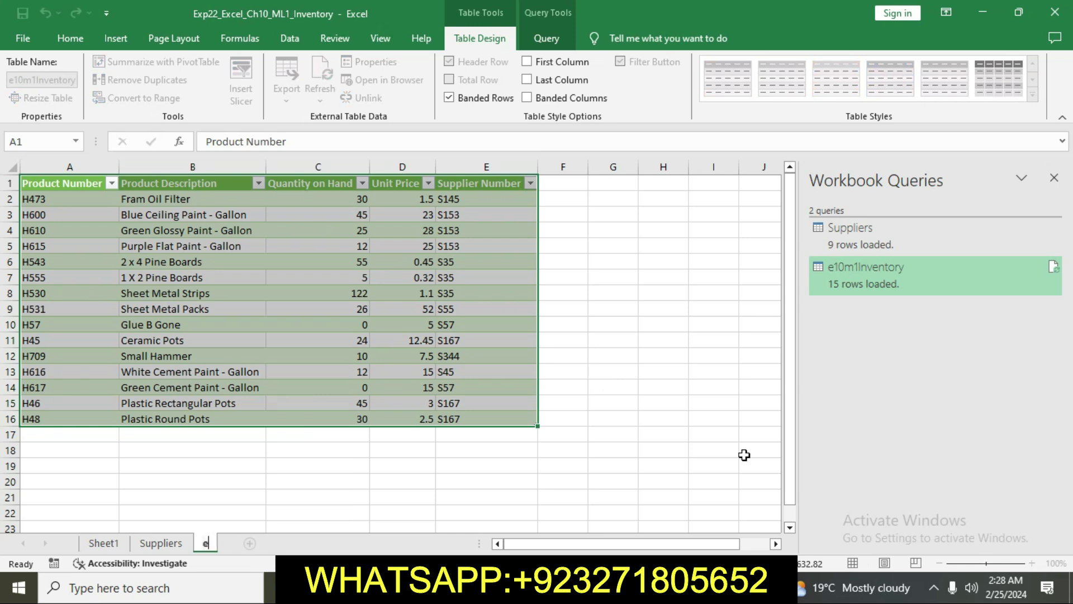
pyautogui.write('10m1')
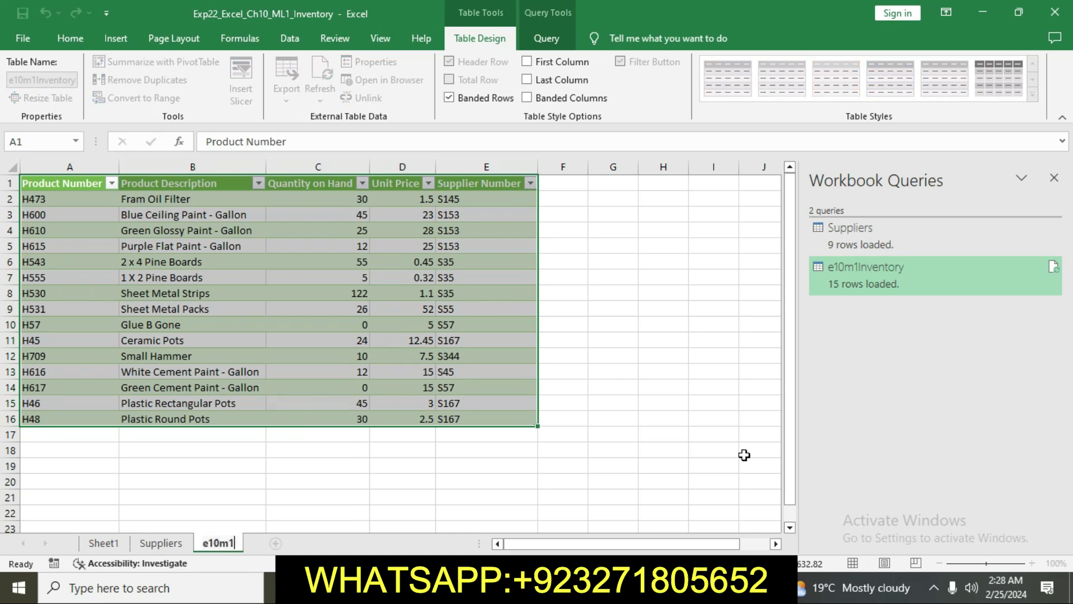
pyautogui.write('Invenr')
pyautogui.write('ory')
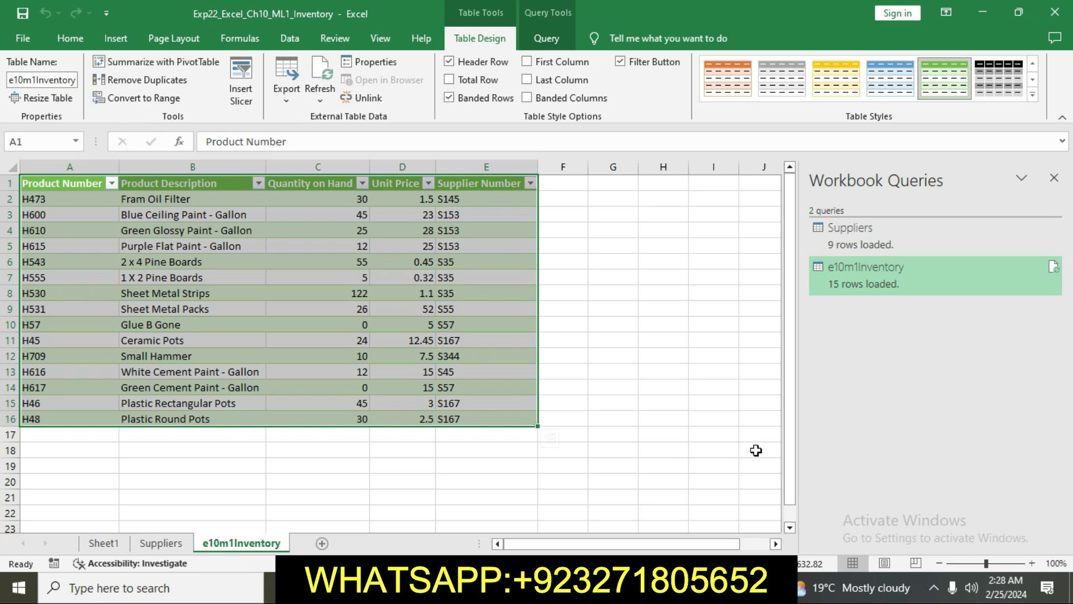
pyautogui.click(666, 424)
# Switch to the Word instructions and highlight the step 4 text about importing e10m1Orders.txt in yellow
pyautogui.click(482, 588)
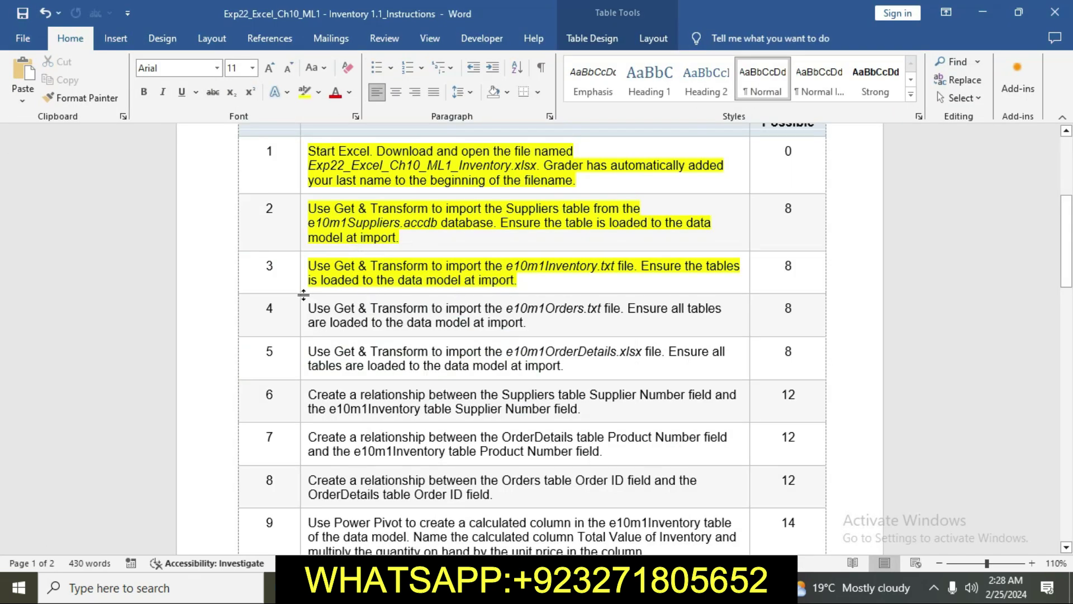
pyautogui.click(301, 311)
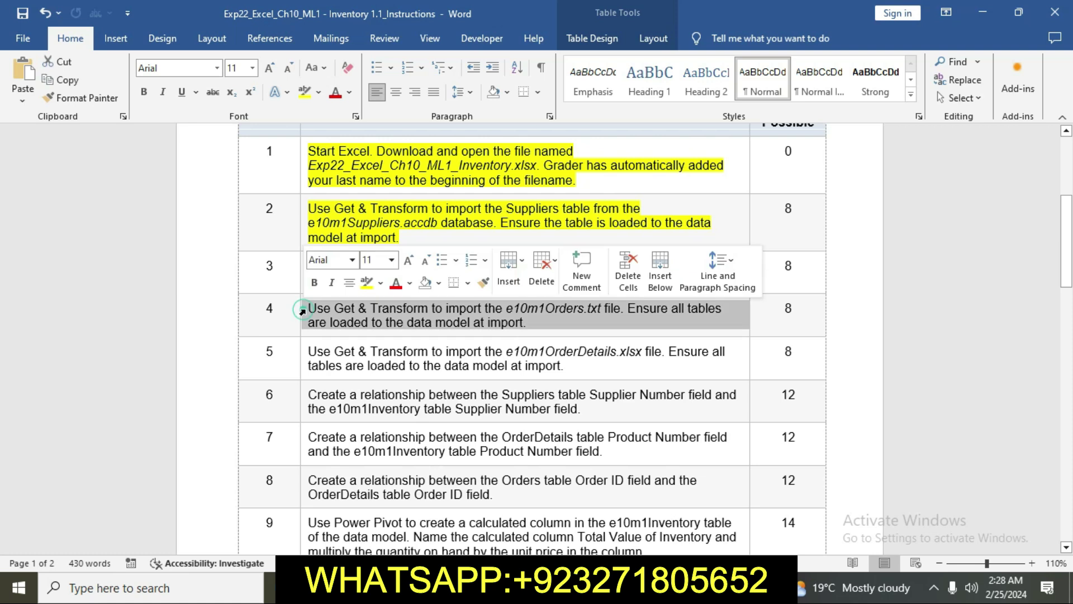
pyautogui.click(366, 282)
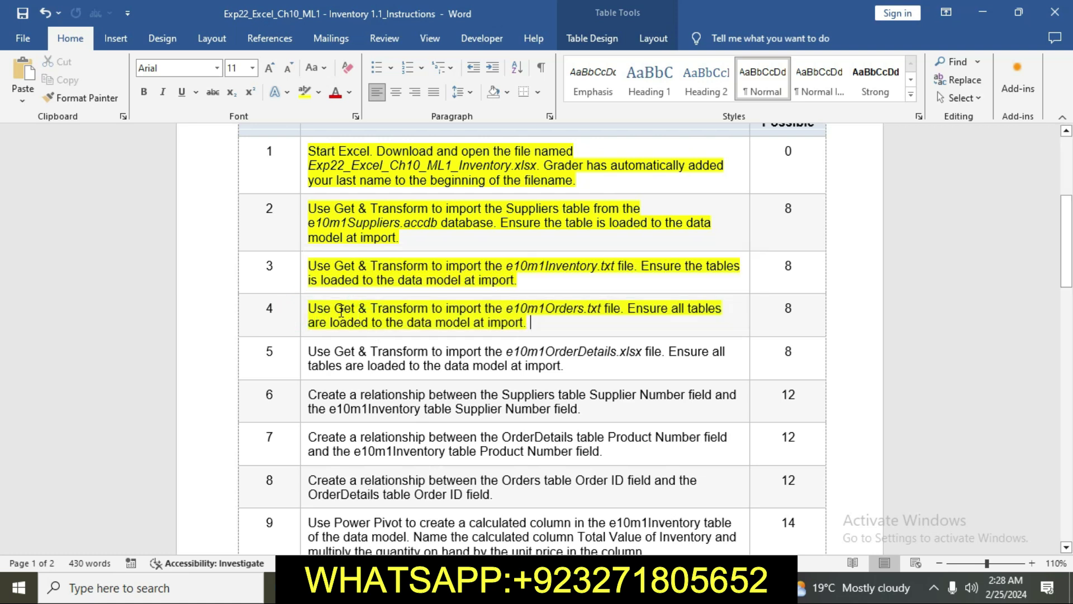
pyautogui.doubleClick(417, 324)
pyautogui.click(480, 349)
pyautogui.scroll(1, 435, 299)
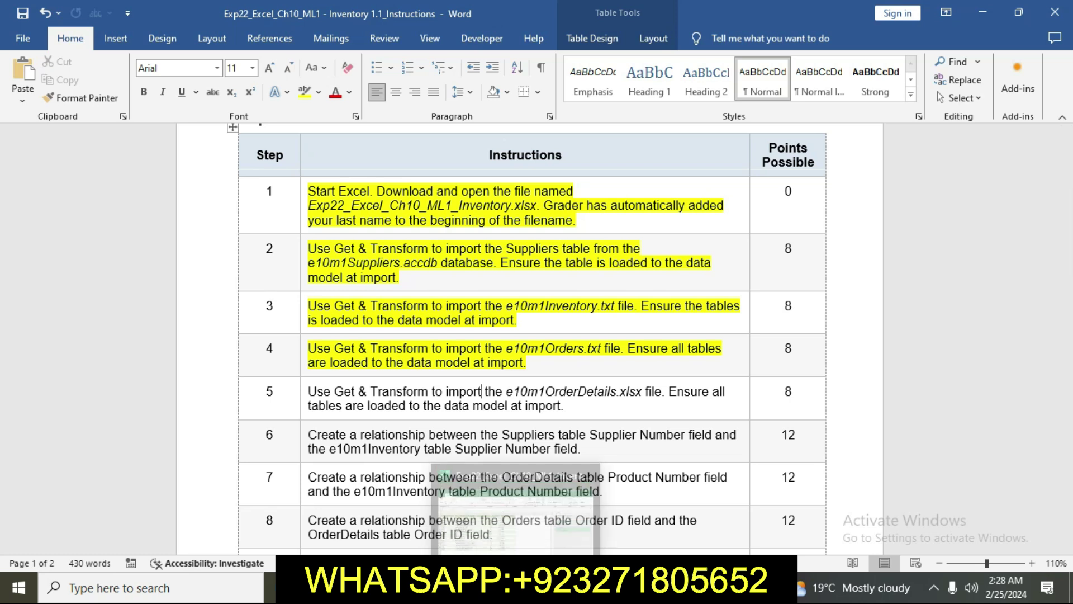
# Switch back to Excel and import the e10m1Orders text file with a new Get & Transform query, loading it into the workbook
pyautogui.click(516, 588)
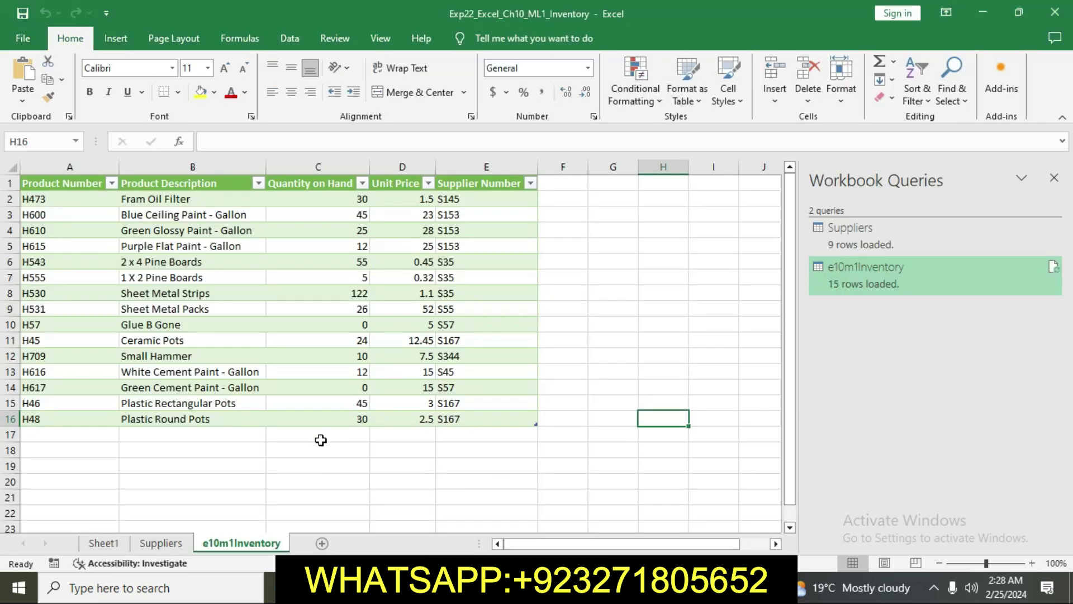
pyautogui.click(296, 35)
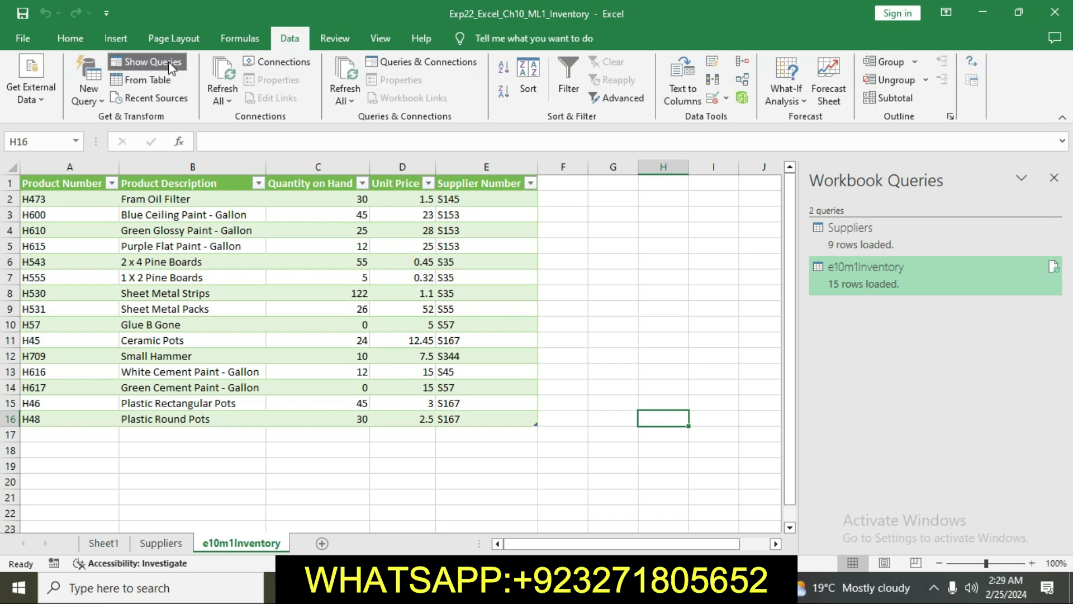
pyautogui.click(85, 86)
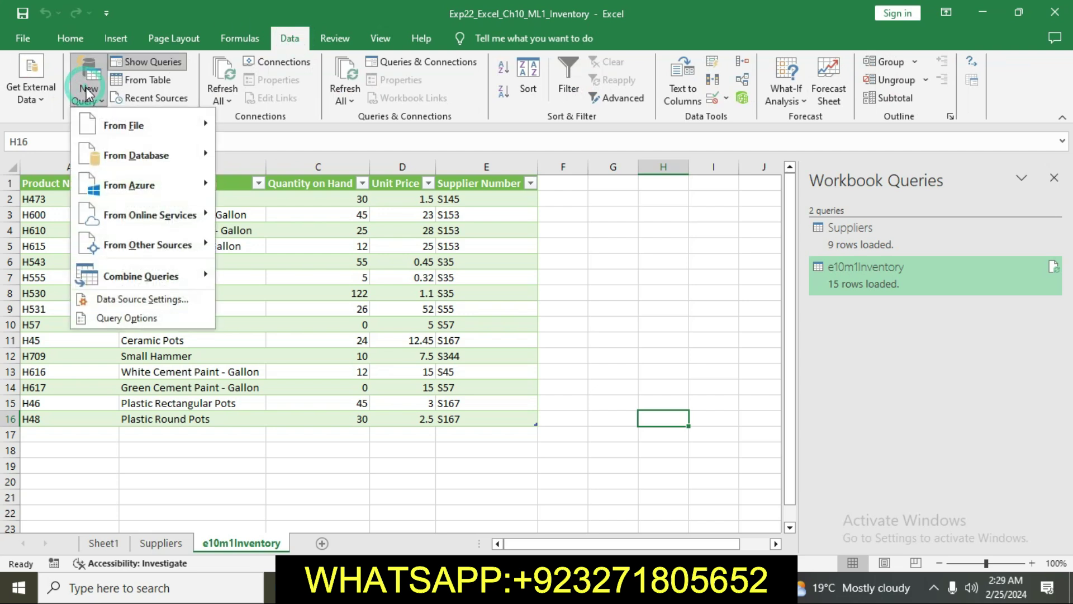
pyautogui.moveTo(123, 125)
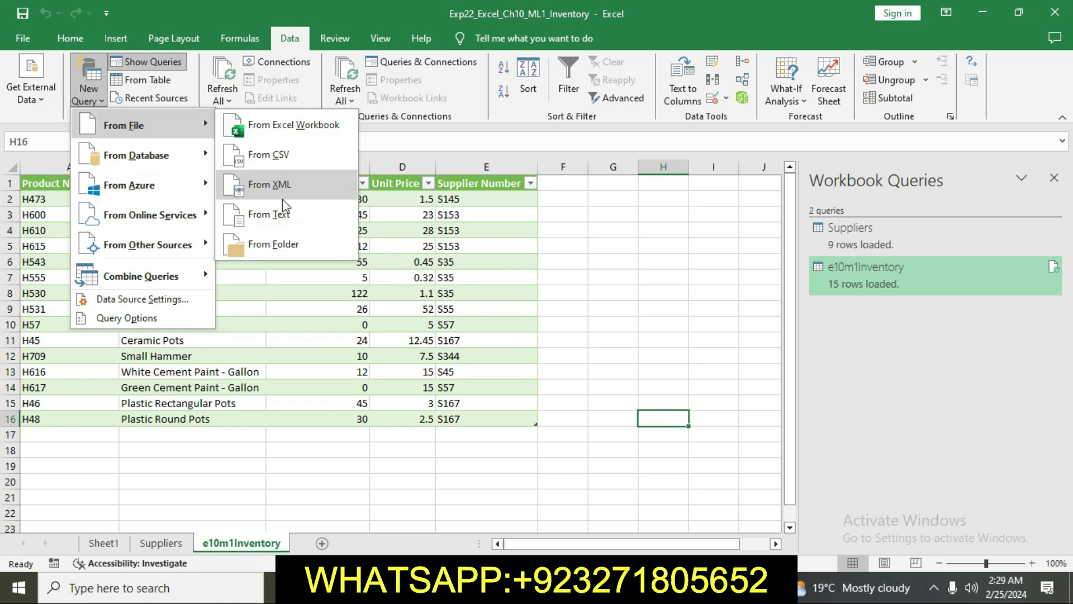
pyautogui.click(279, 214)
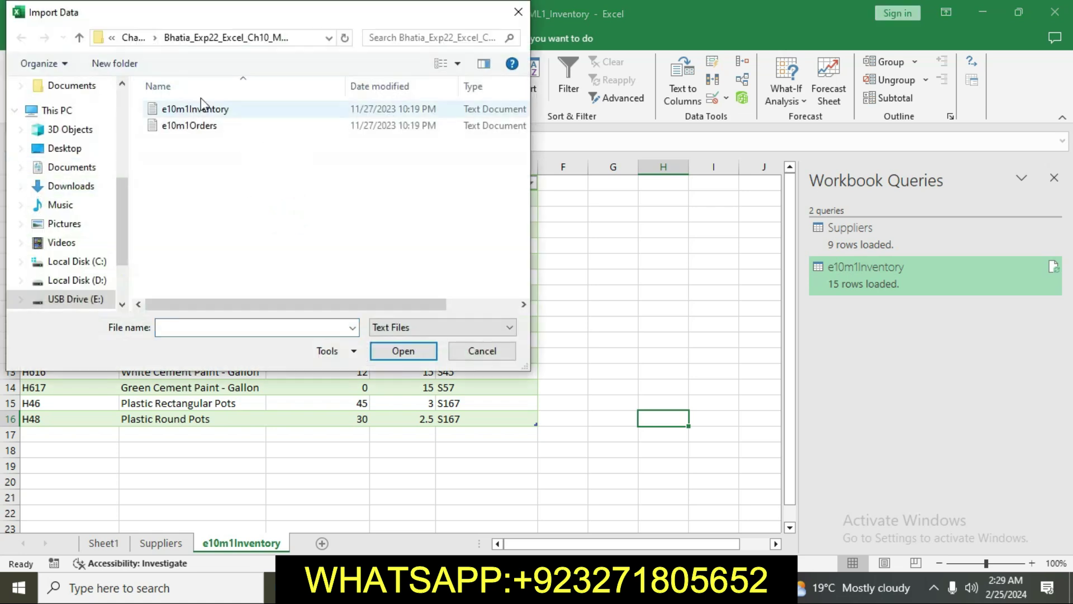
pyautogui.click(201, 132)
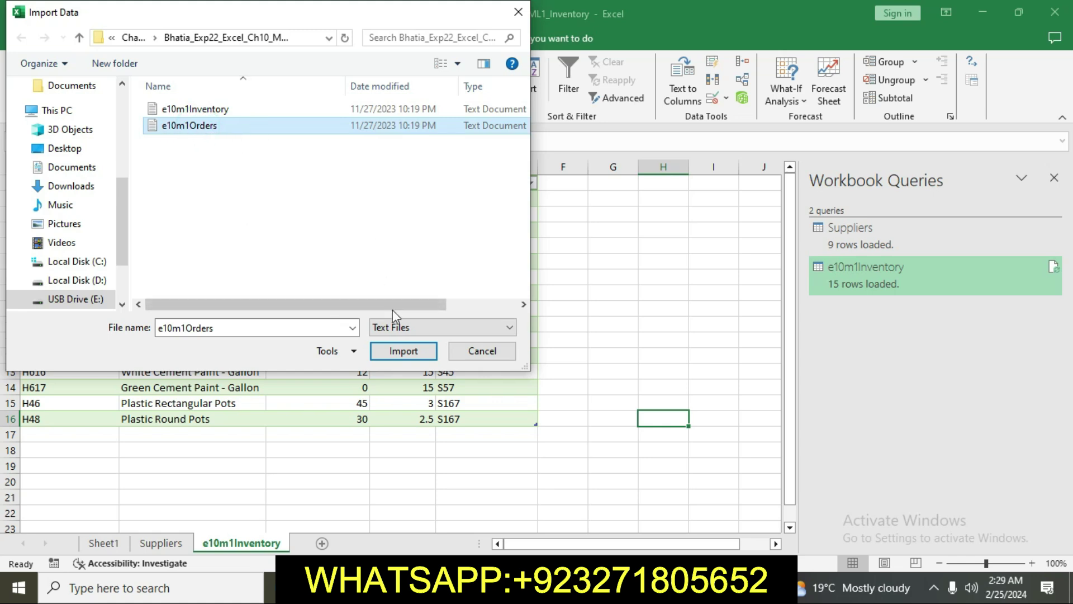
pyautogui.click(402, 351)
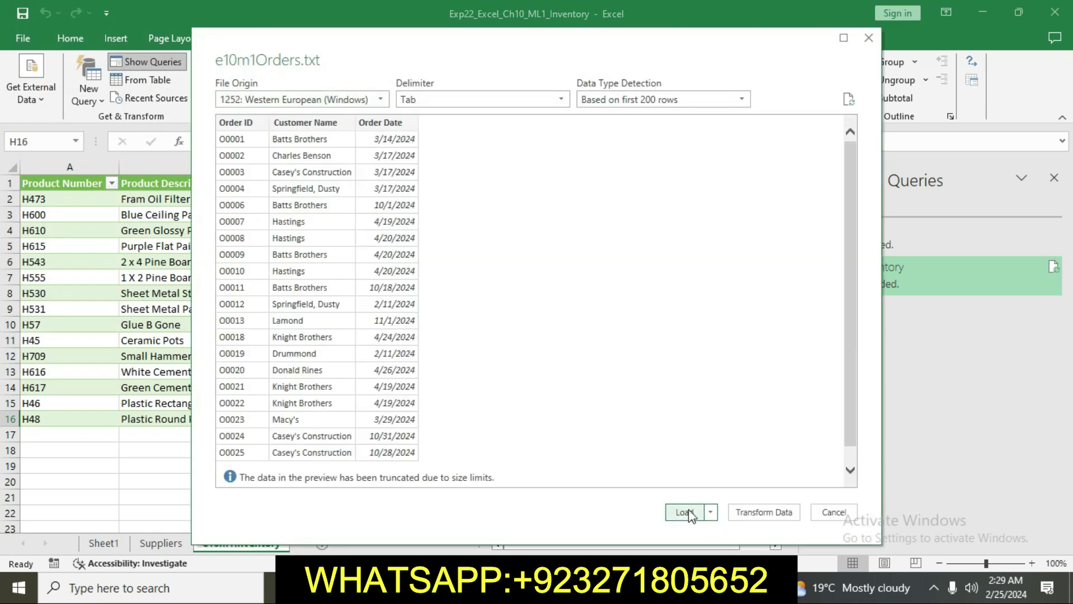
pyautogui.click(683, 512)
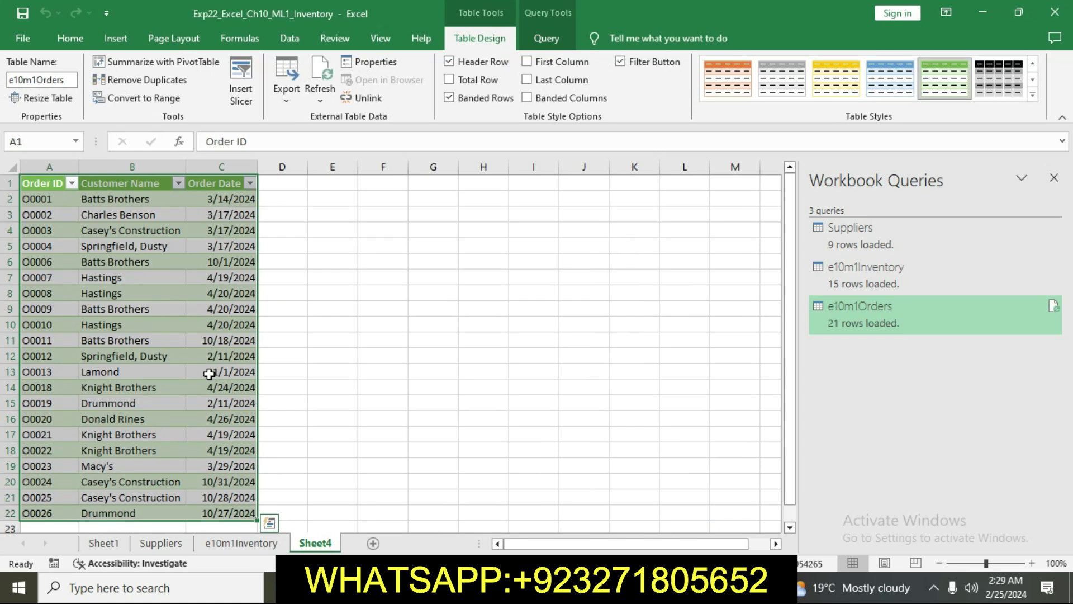
# Reload the e10m1Orders query as a table with its data added to the Data Model, accepting recreation of the worksheet table
pyautogui.click(546, 38)
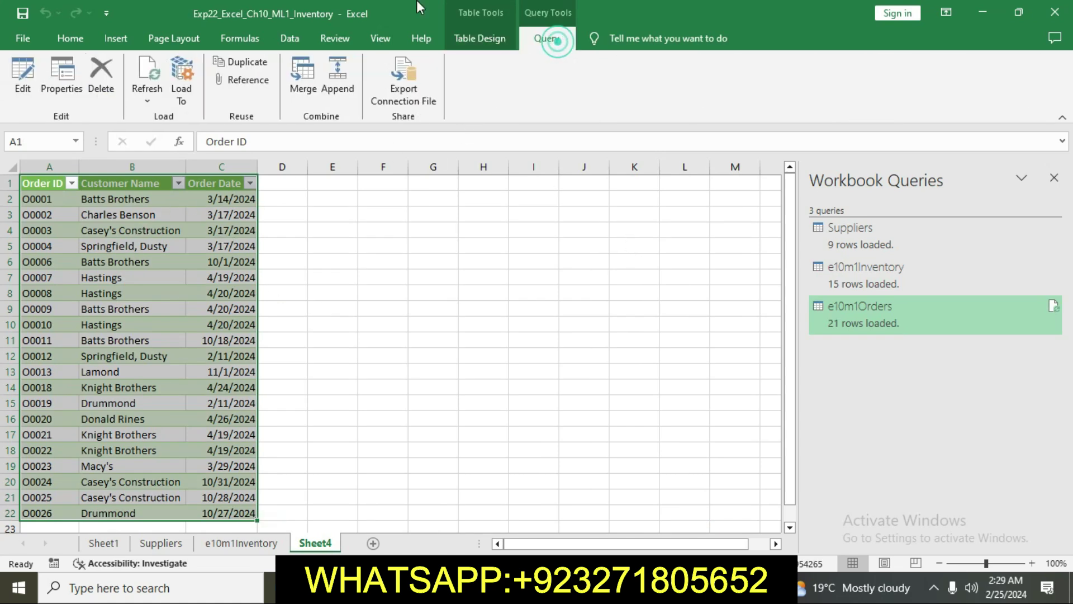
pyautogui.click(183, 90)
pyautogui.click(407, 363)
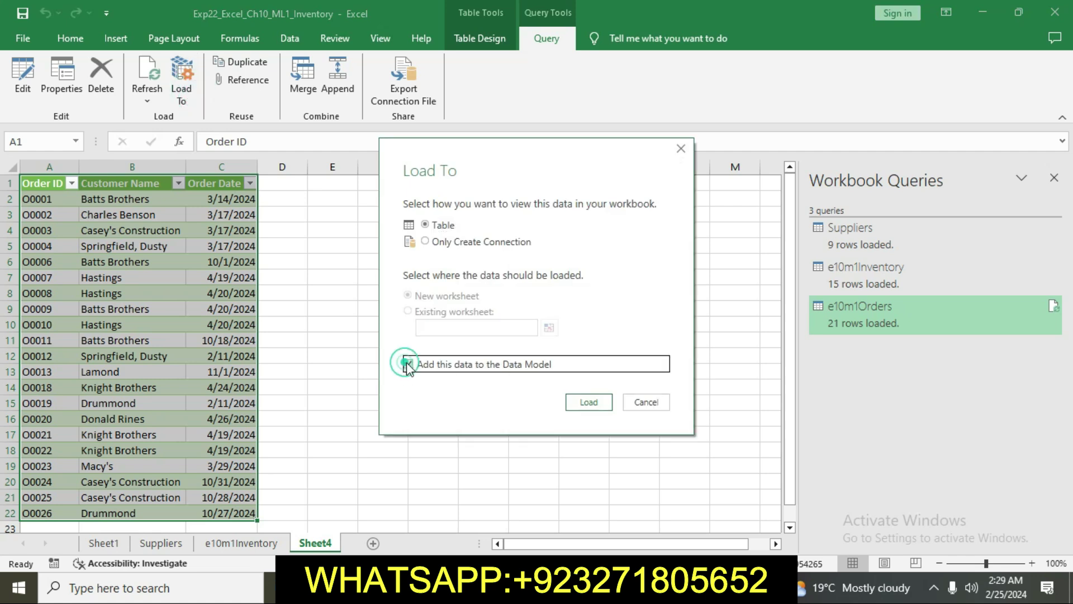
pyautogui.click(602, 407)
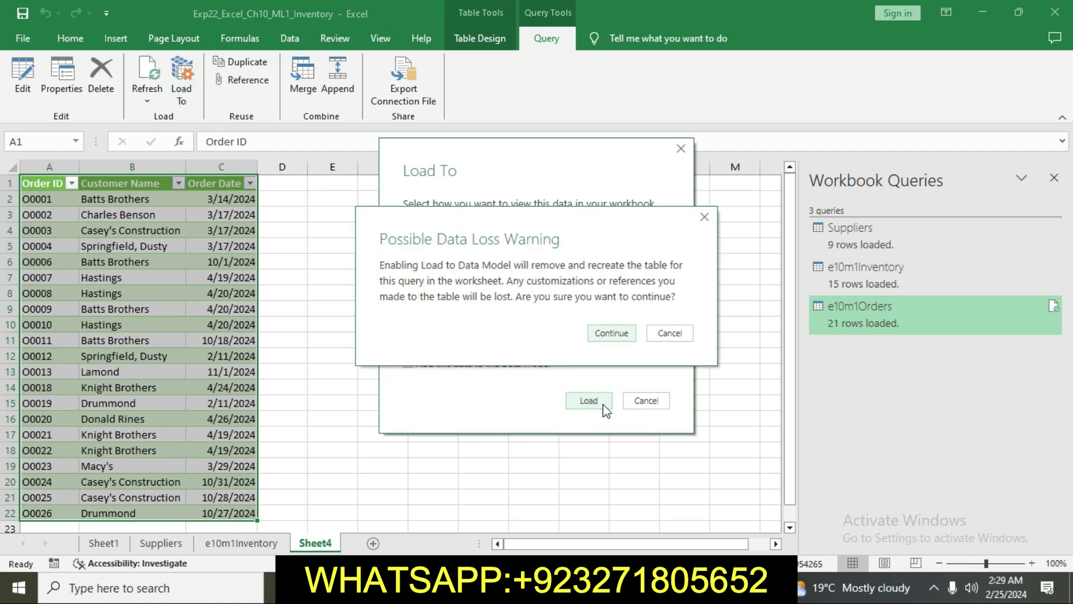
pyautogui.click(612, 333)
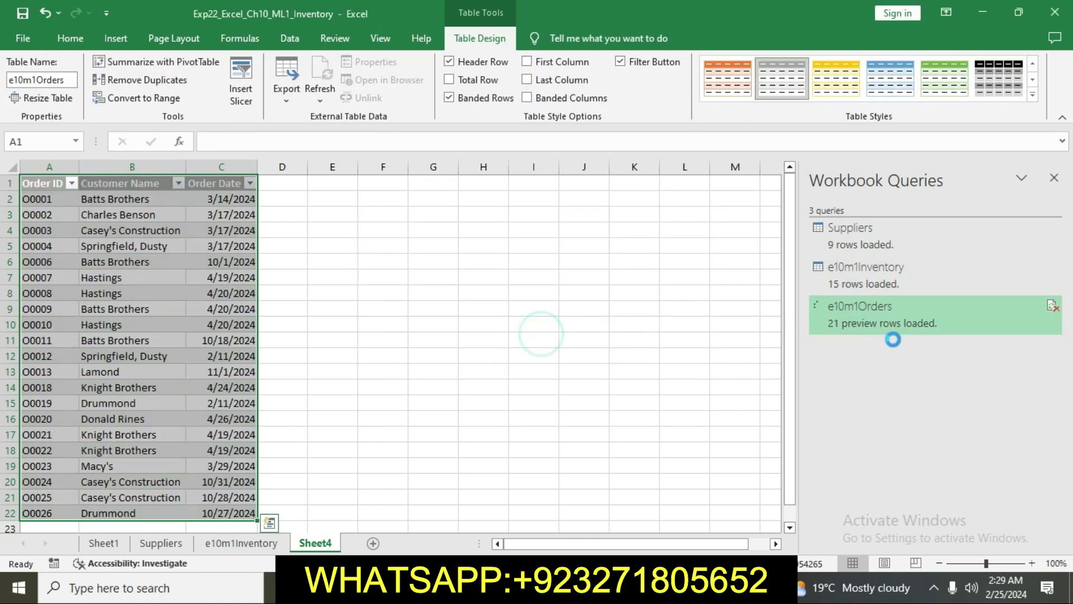
# Rename the Sheet4 worksheet as e10m1Orders
pyautogui.rightClick(314, 542)
pyautogui.click(369, 380)
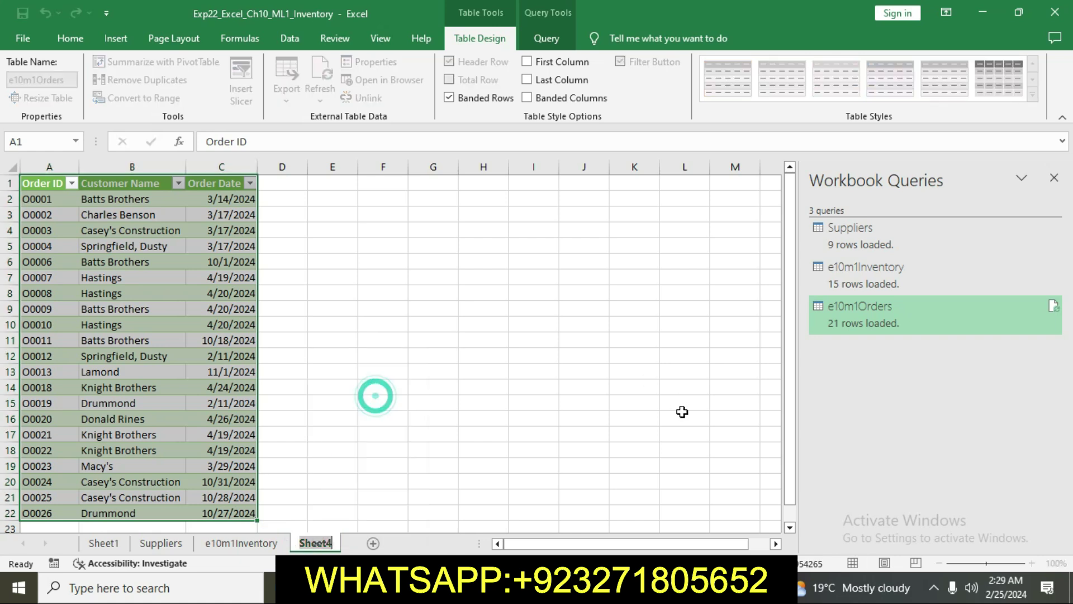
pyautogui.write('e10m1')
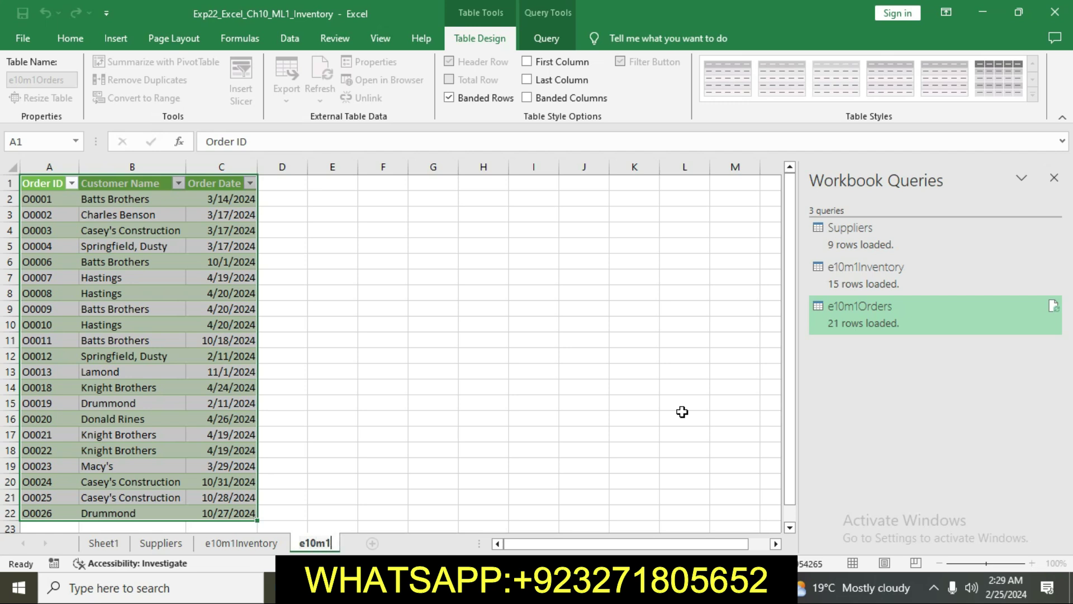
pyautogui.write('Orders')
pyautogui.press('Return')
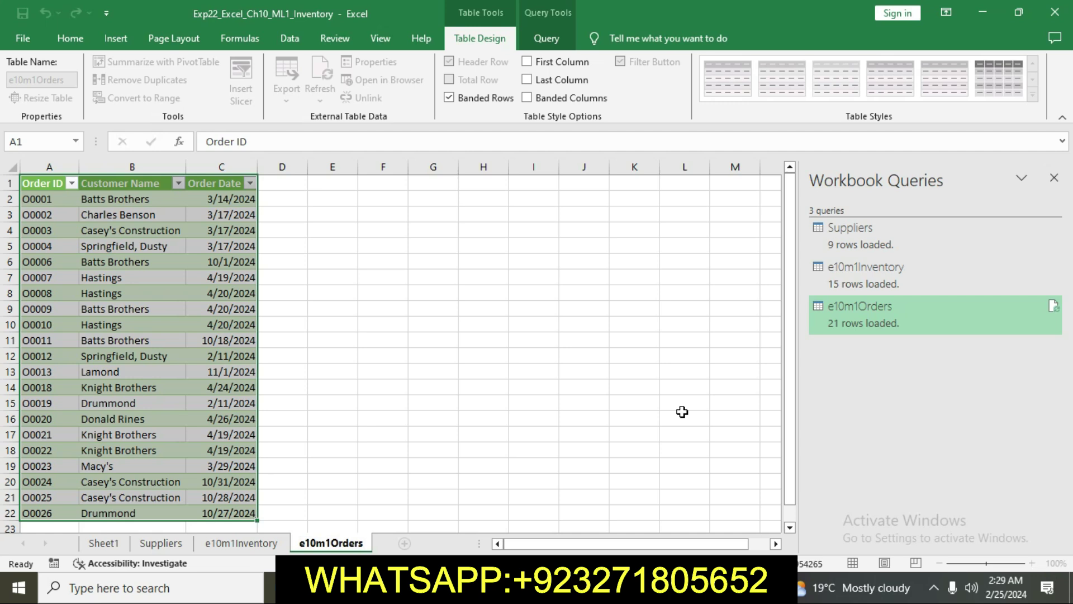
pyautogui.click(517, 413)
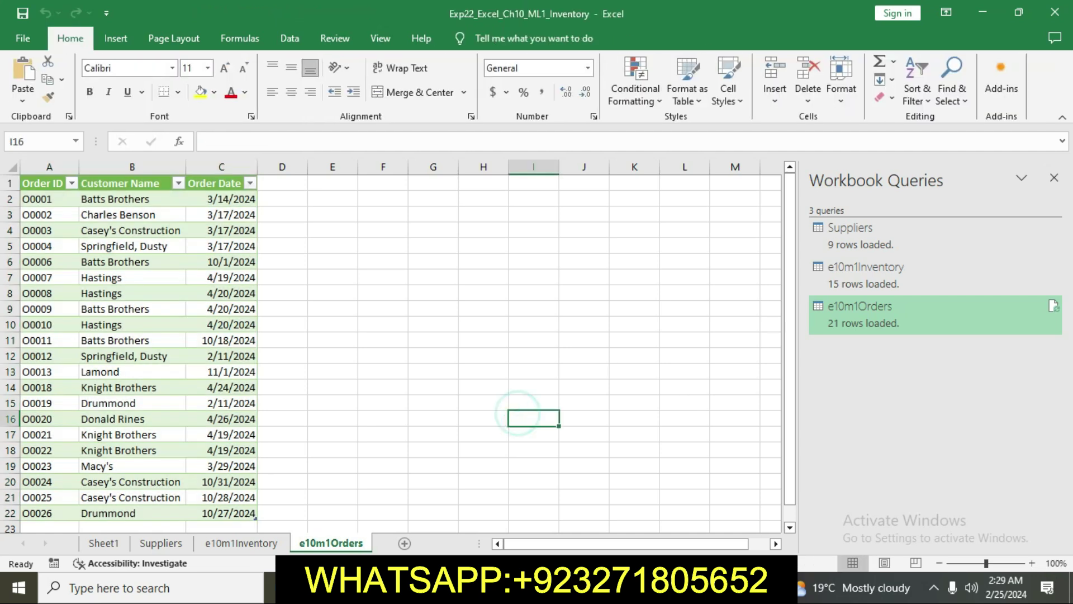
# Switch to the Word instructions and highlight the step 5 text about importing e10m1OrderDetails.xlsx in yellow
pyautogui.hotkey('alt', 'Tab')
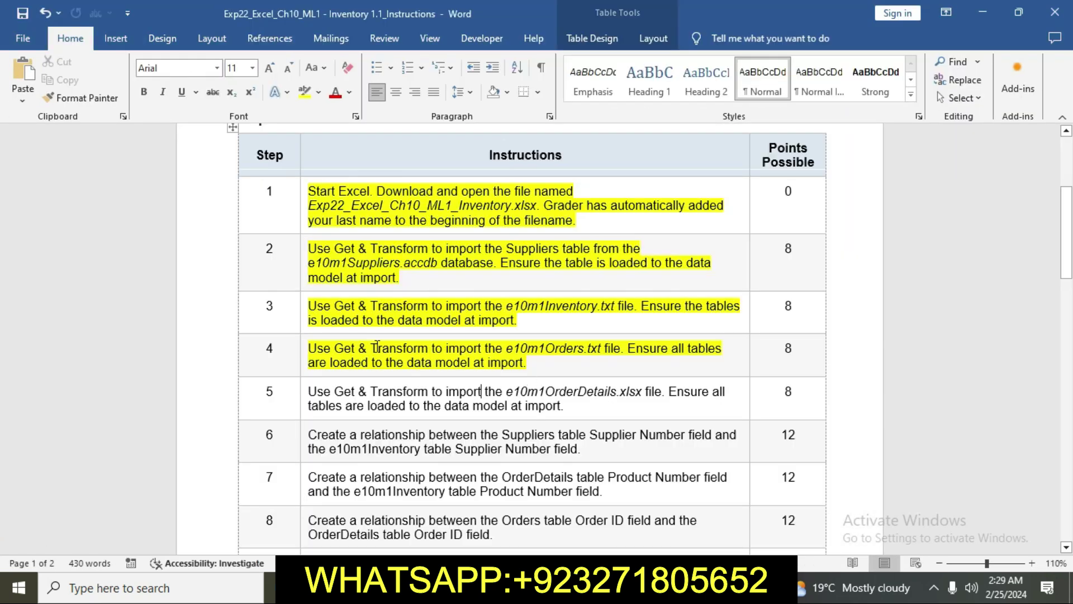
pyautogui.click(304, 397)
pyautogui.click(360, 365)
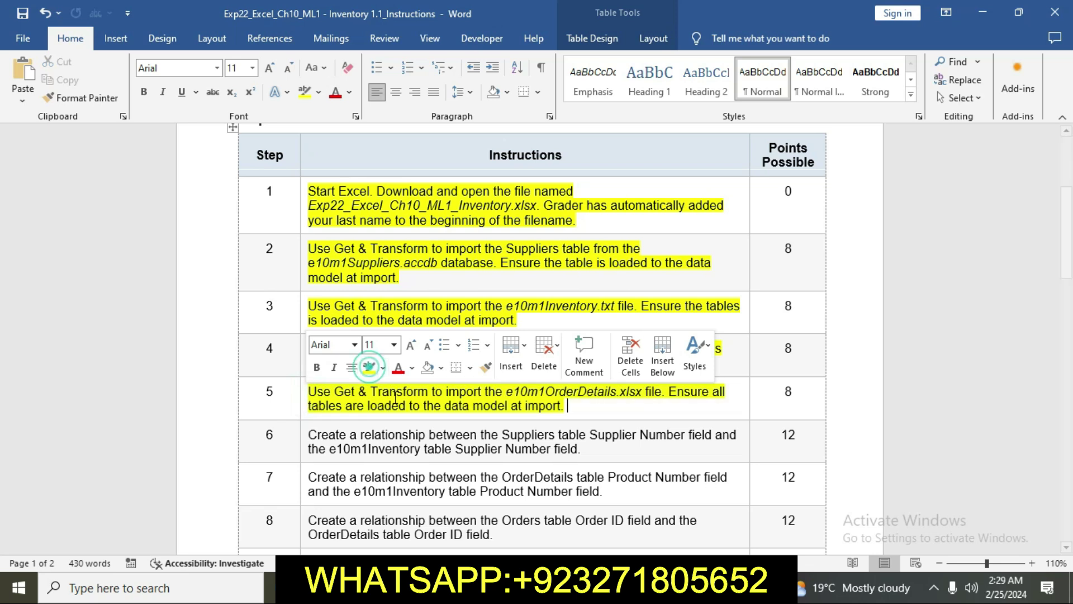
pyautogui.moveTo(1066, 224); pyautogui.dragTo(1066, 253)
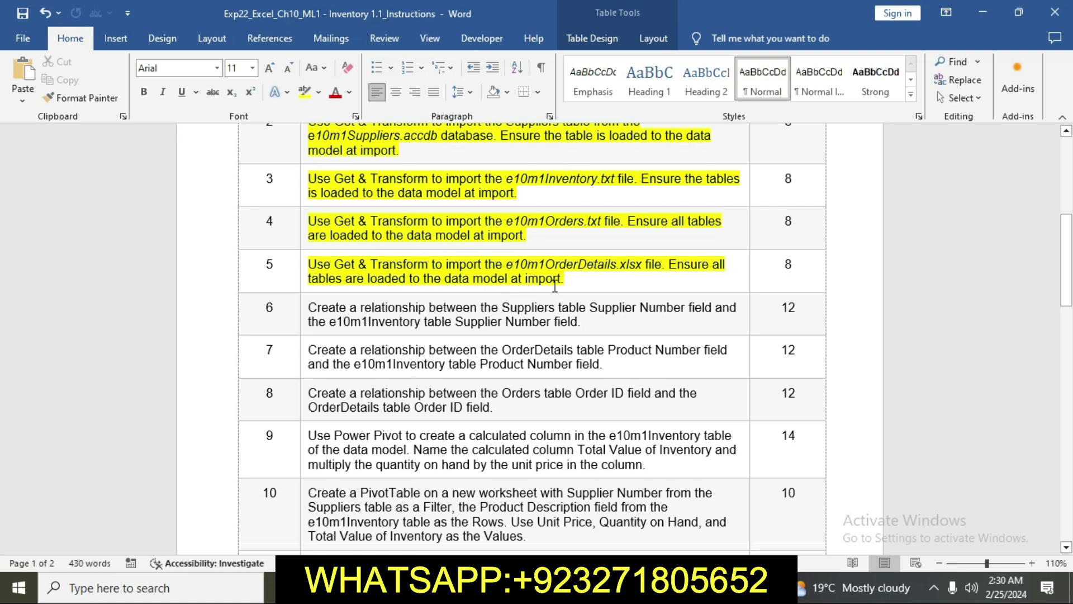
pyautogui.click(483, 267)
# Switch back to Excel and import the OrderDetails sheet from the e10m1OrderDetails workbook with a new Get & Transform query, loading it into the workbook
pyautogui.hotkey('alt', 'Tab')
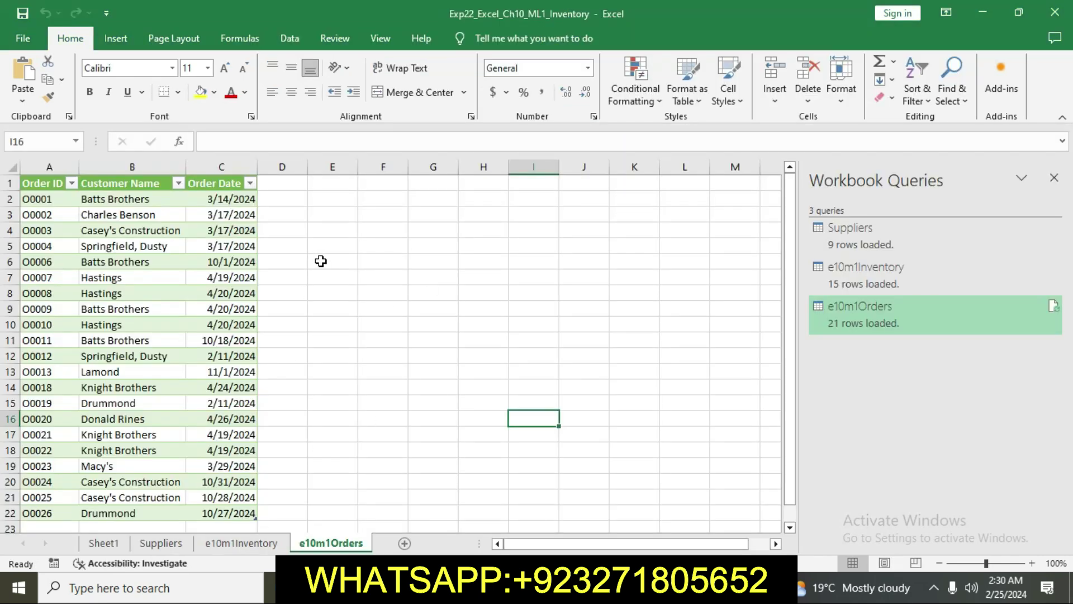
pyautogui.click(291, 39)
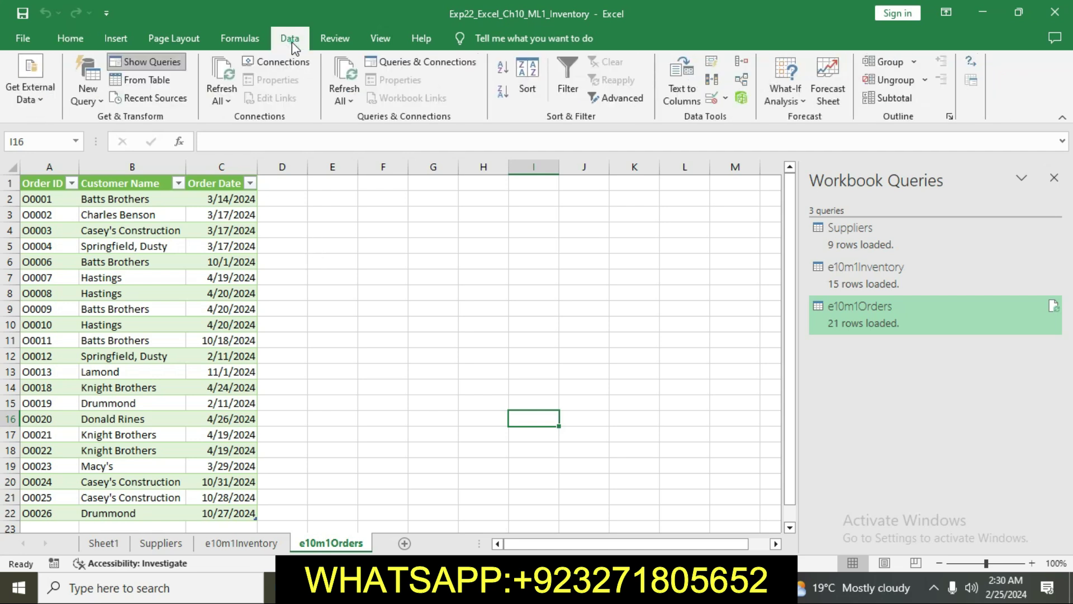
pyautogui.click(87, 89)
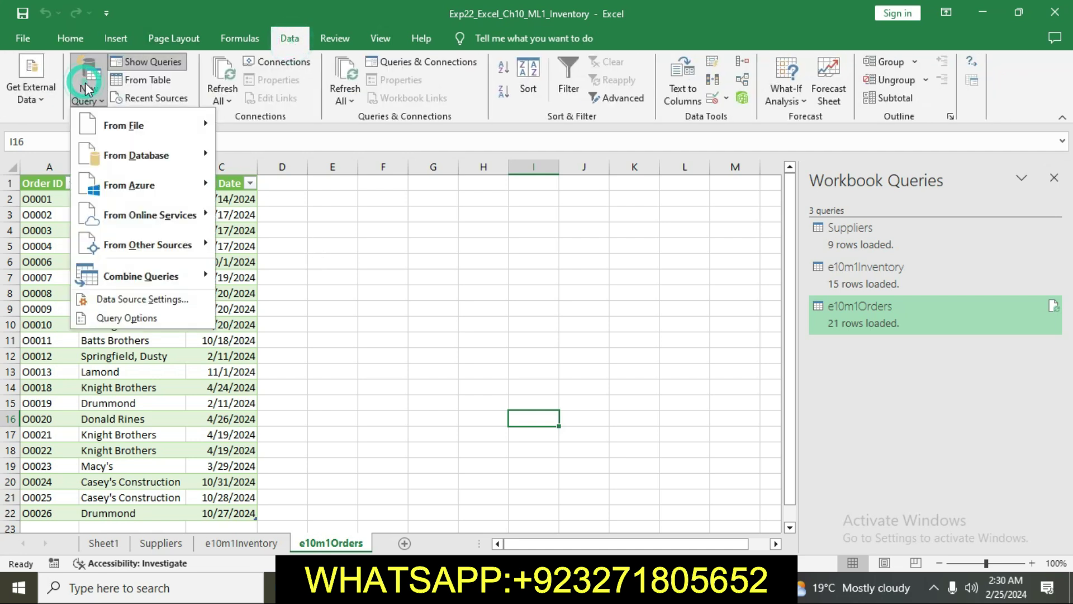
pyautogui.moveTo(126, 125)
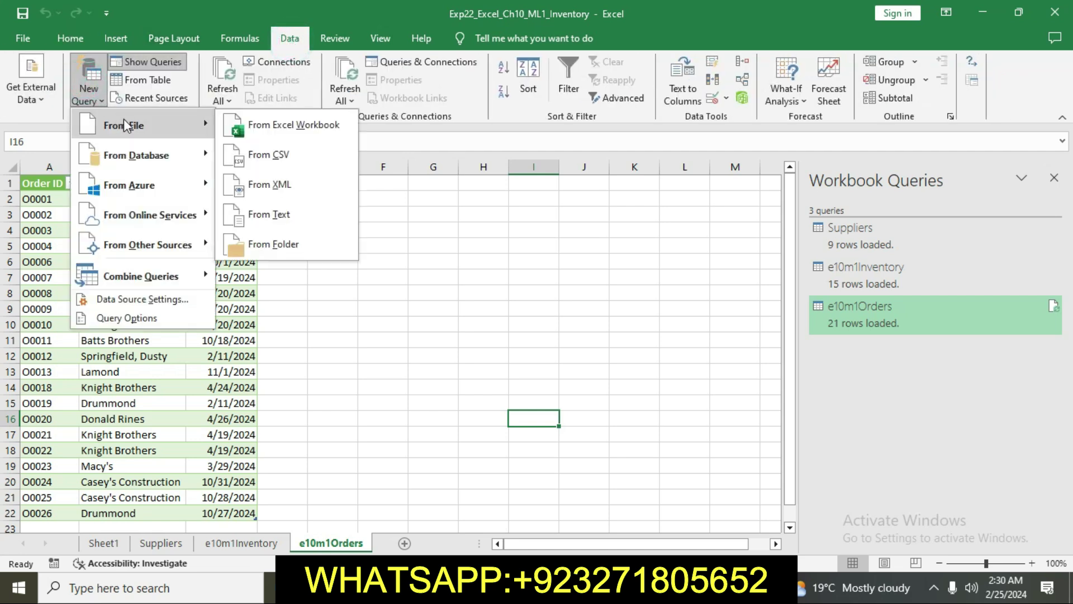
pyautogui.click(279, 125)
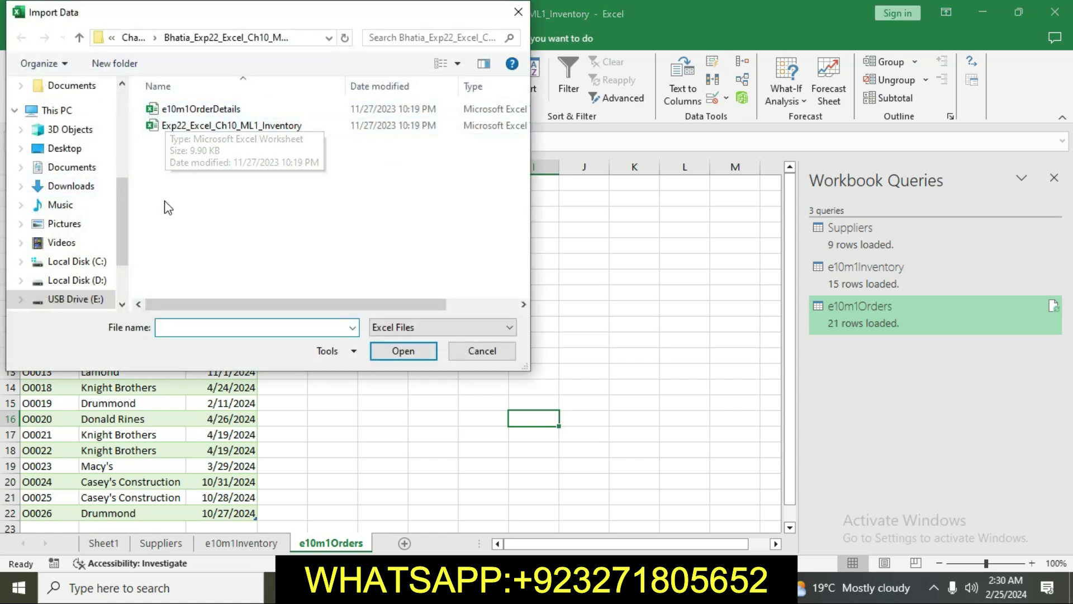
pyautogui.click(201, 109)
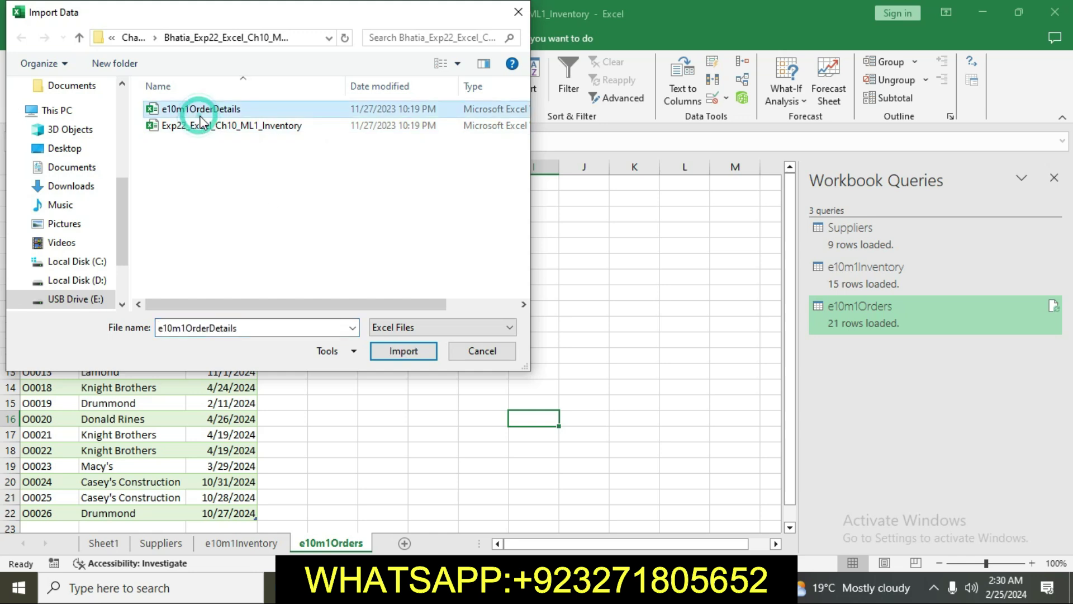
pyautogui.click(411, 352)
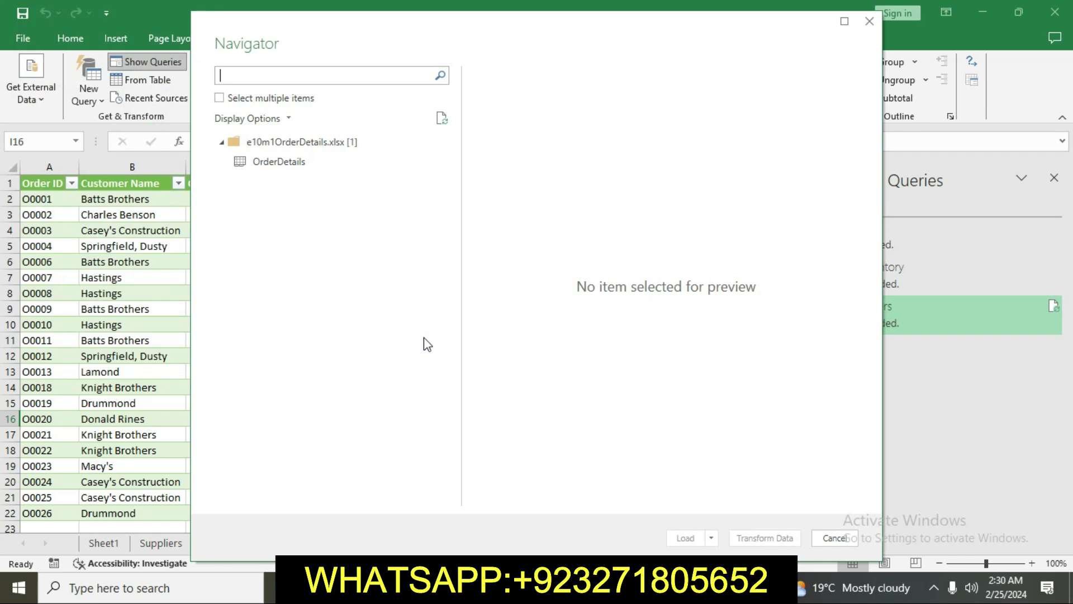
pyautogui.click(458, 588)
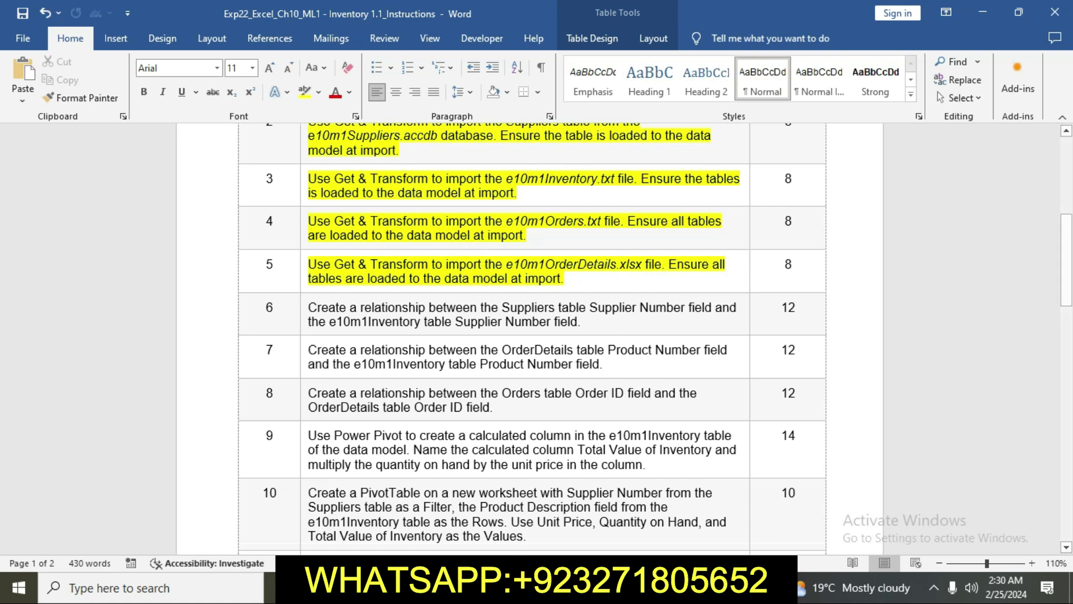
pyautogui.click(531, 588)
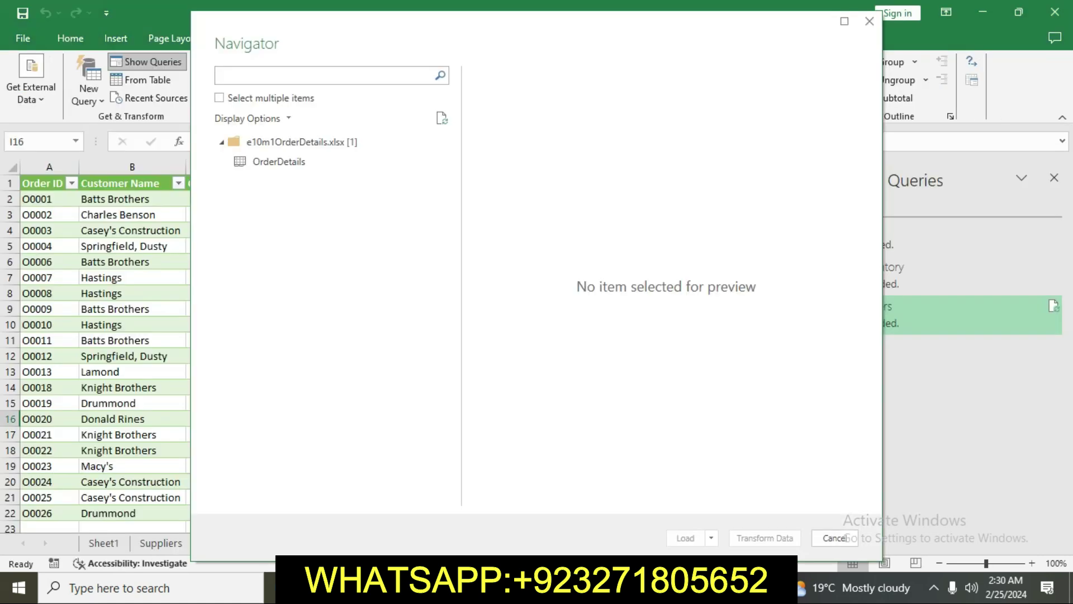
pyautogui.click(334, 143)
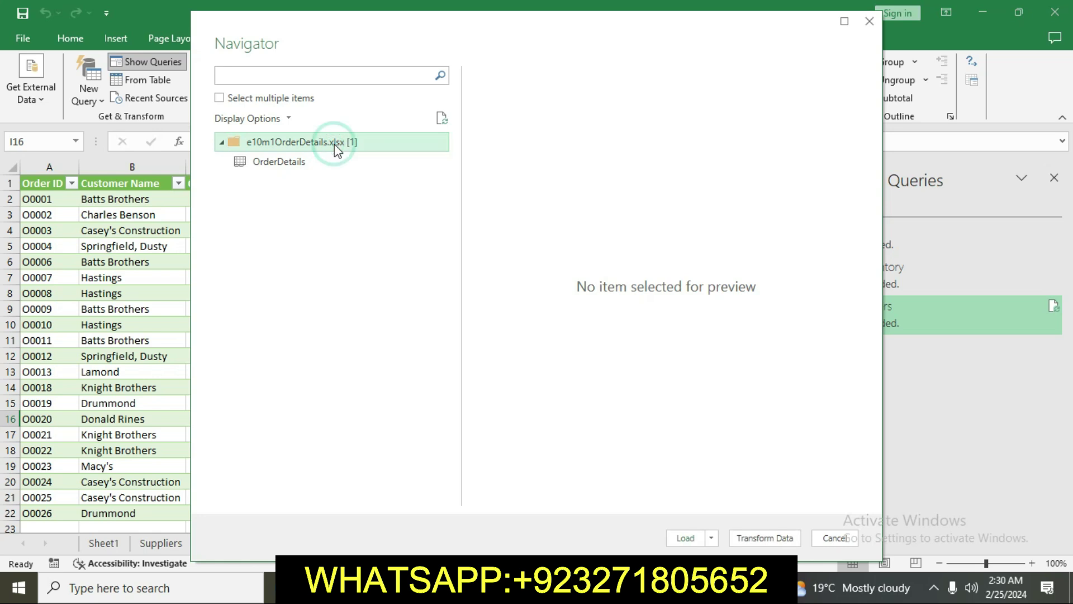
pyautogui.click(296, 163)
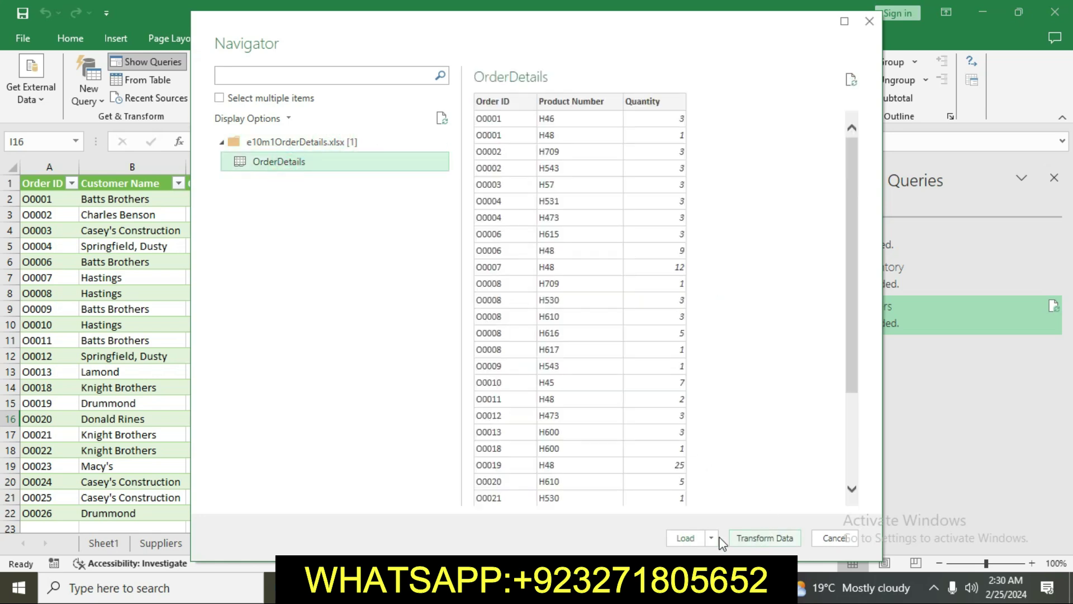
pyautogui.click(686, 537)
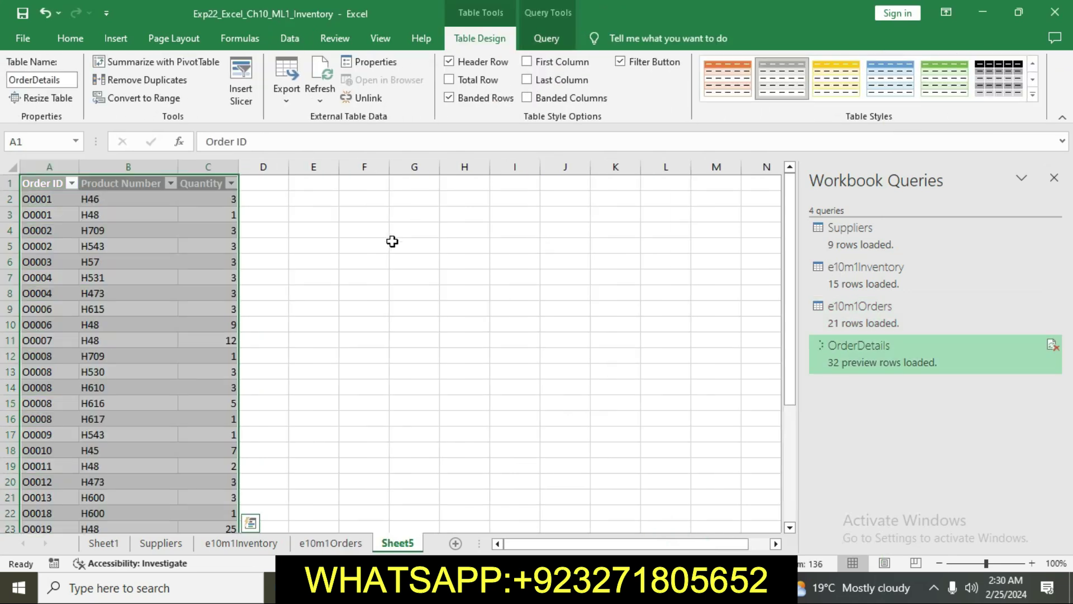
# Reload the OrderDetails query as a table with its data added to the Data Model, accepting recreation of the worksheet table
pyautogui.click(550, 34)
pyautogui.click(182, 92)
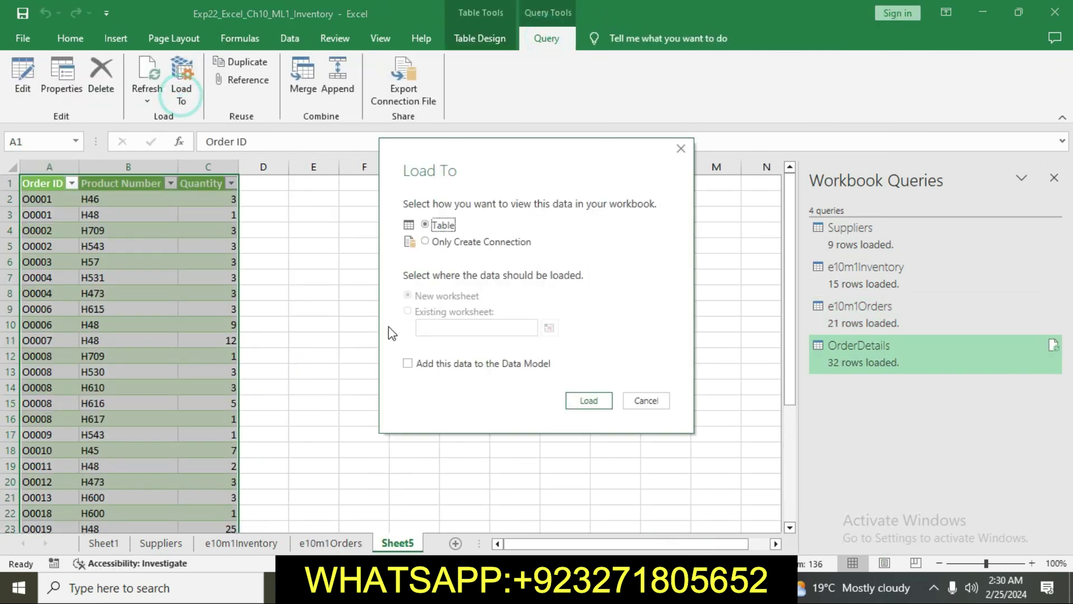
pyautogui.click(407, 365)
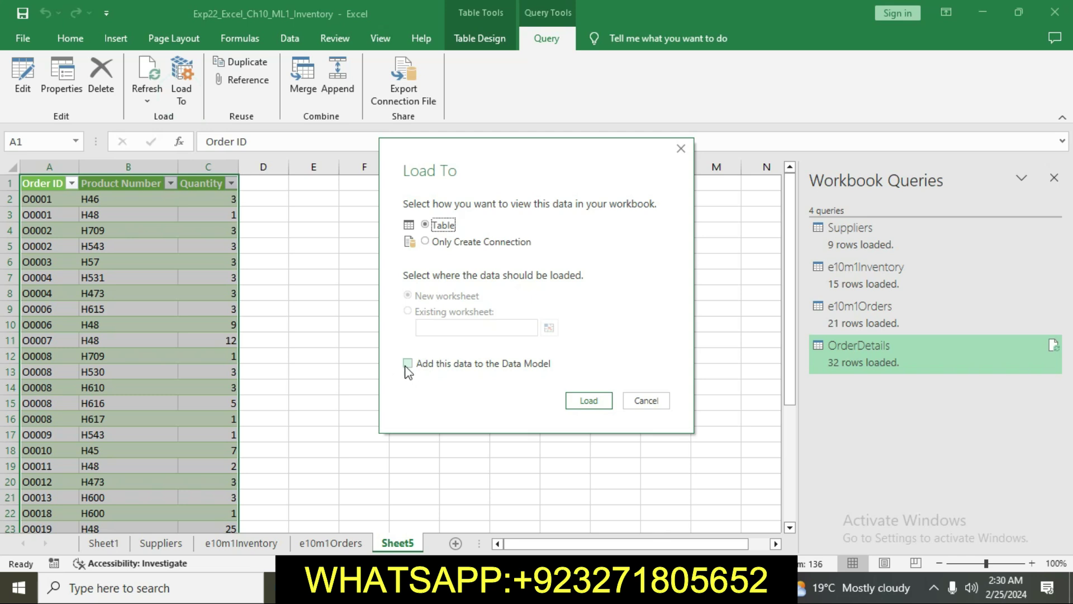
pyautogui.click(588, 404)
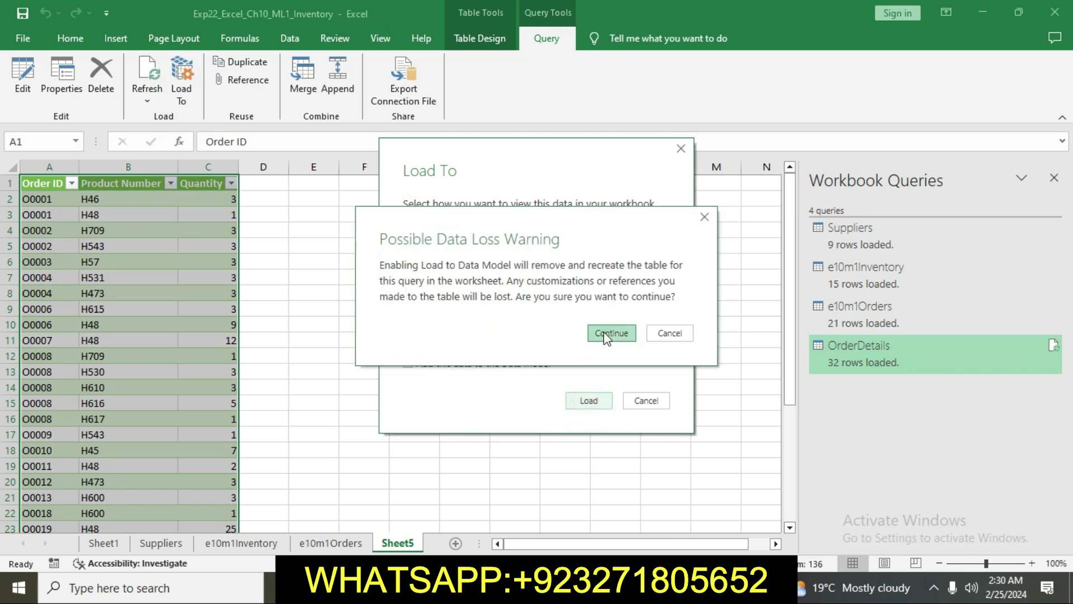
pyautogui.click(608, 333)
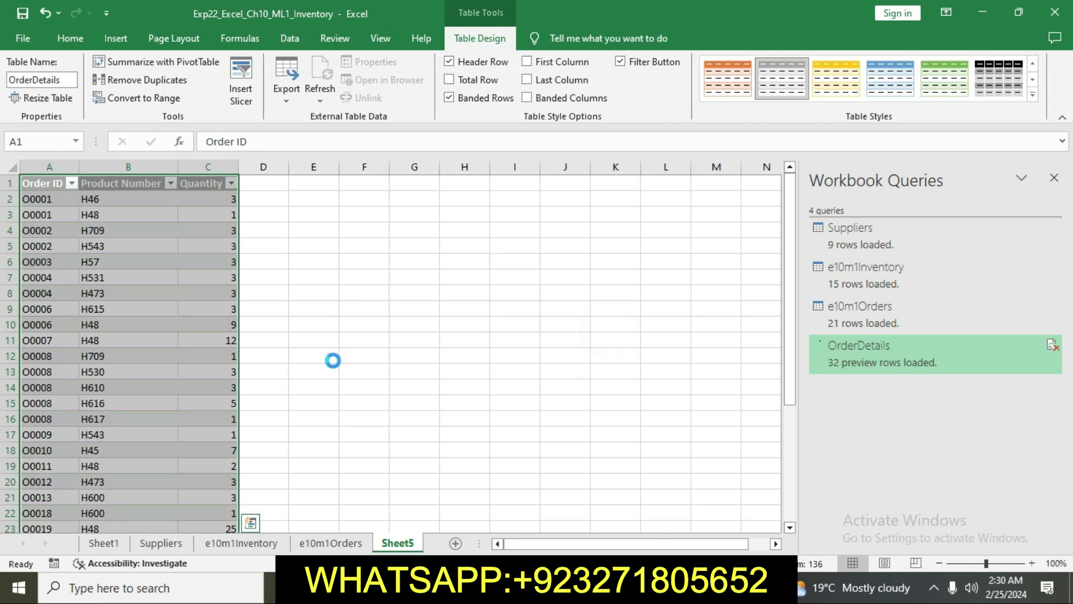
# Rename the Sheet5 worksheet as OrderDetails
pyautogui.rightClick(407, 543)
pyautogui.click(464, 396)
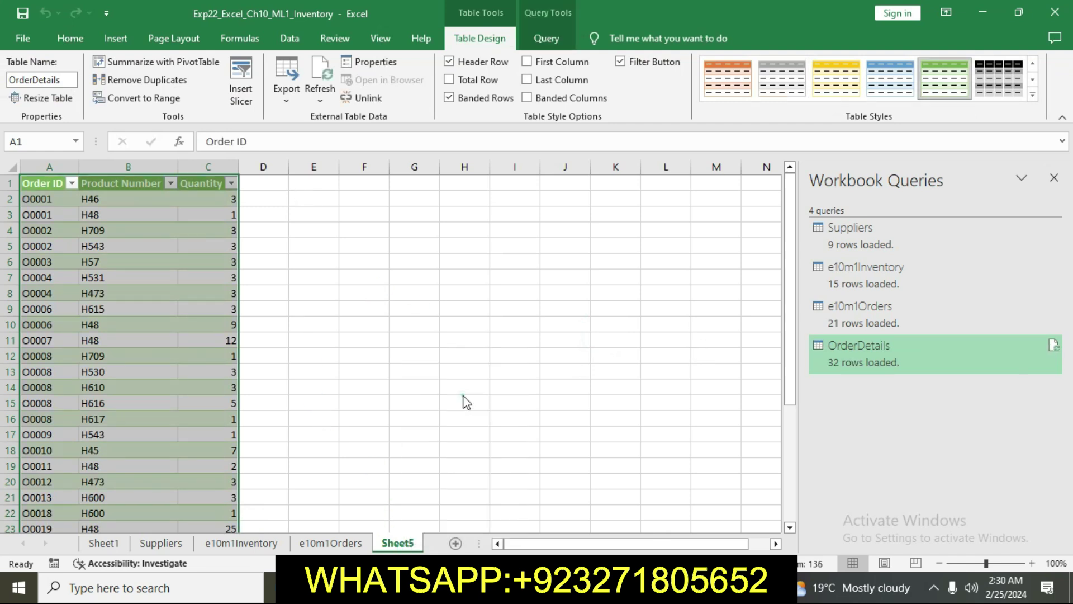
pyautogui.press('BackSpace')
pyautogui.write('O')
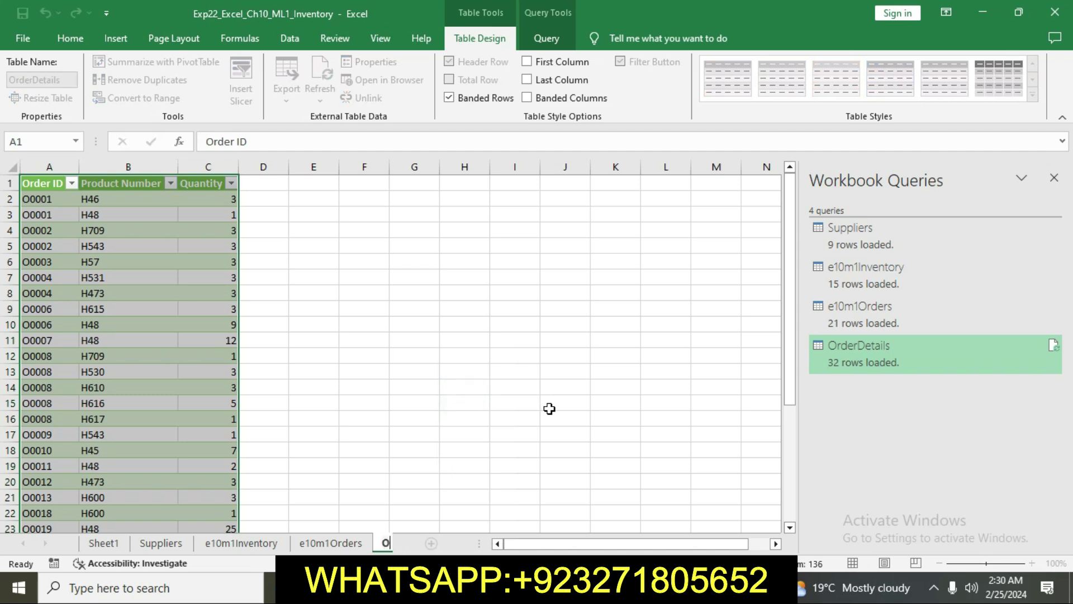
pyautogui.write('rderDetails')
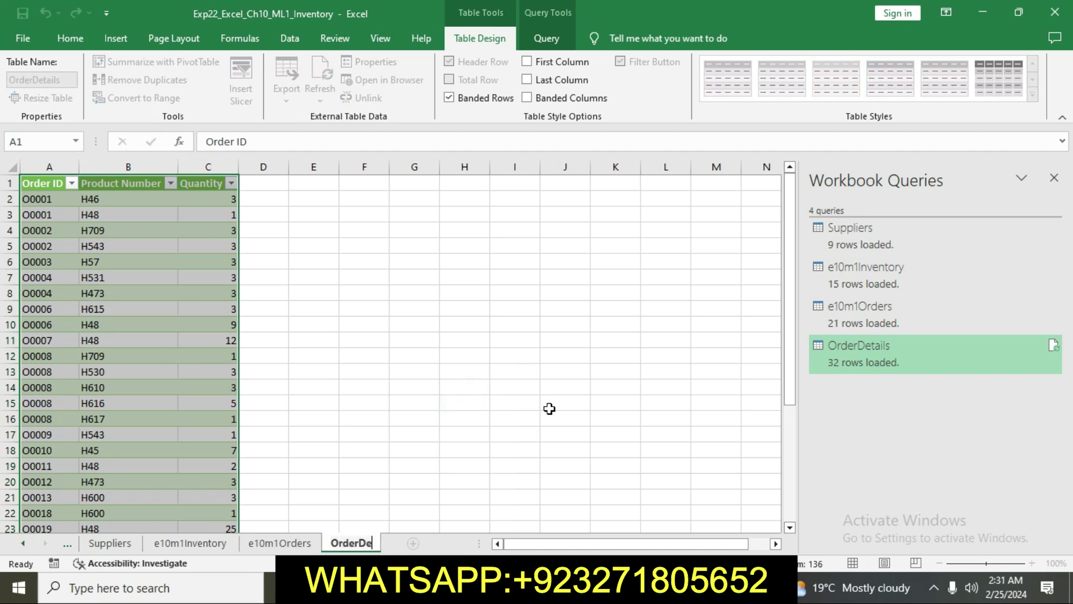
pyautogui.press('Return')
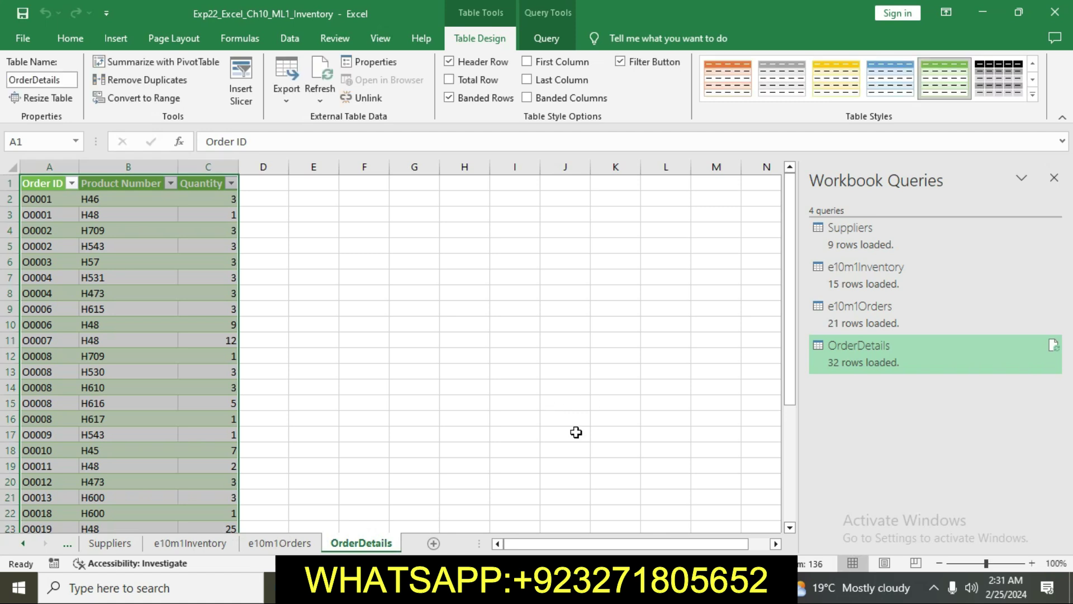
pyautogui.click(416, 337)
# Switch to the Word instructions and highlight the step 6 text about the Suppliers and e10m1Inventory relationship in yellow
pyautogui.hotkey('alt', 'Tab')
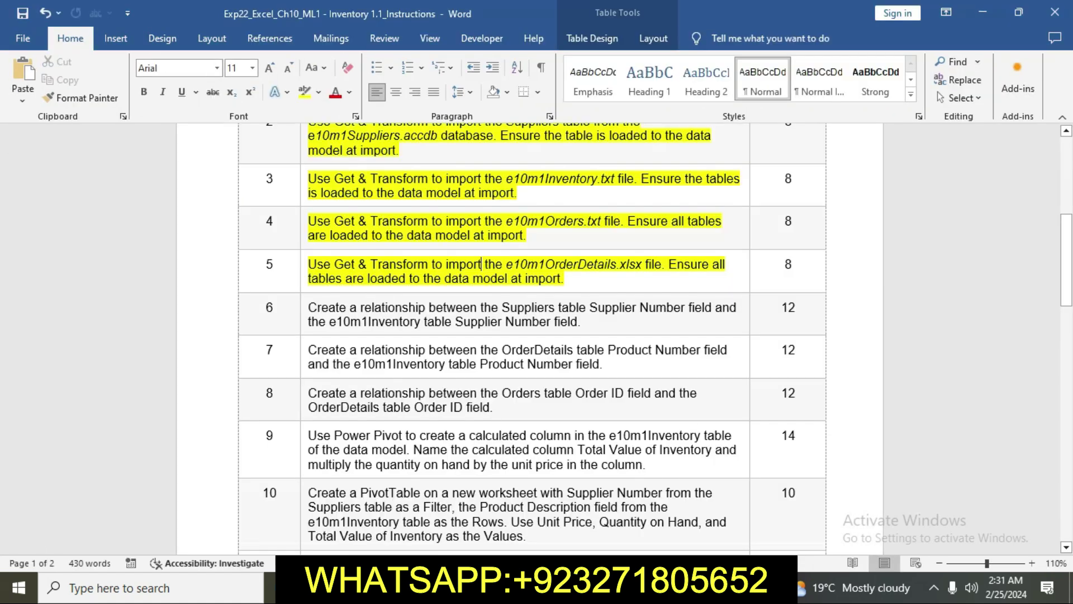
pyautogui.click(304, 310)
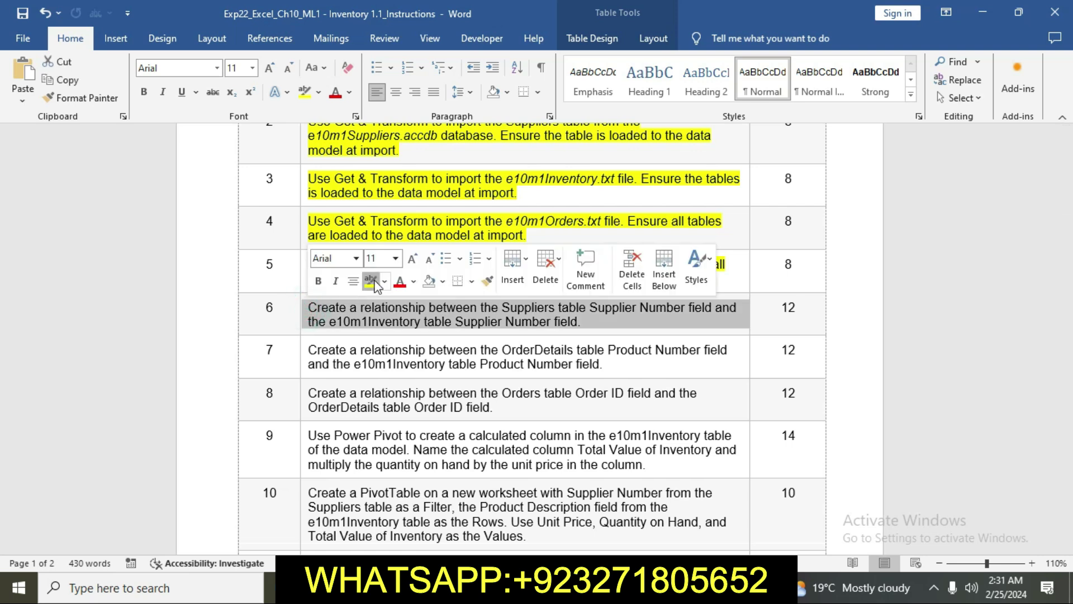
pyautogui.click(371, 278)
pyautogui.click(371, 307)
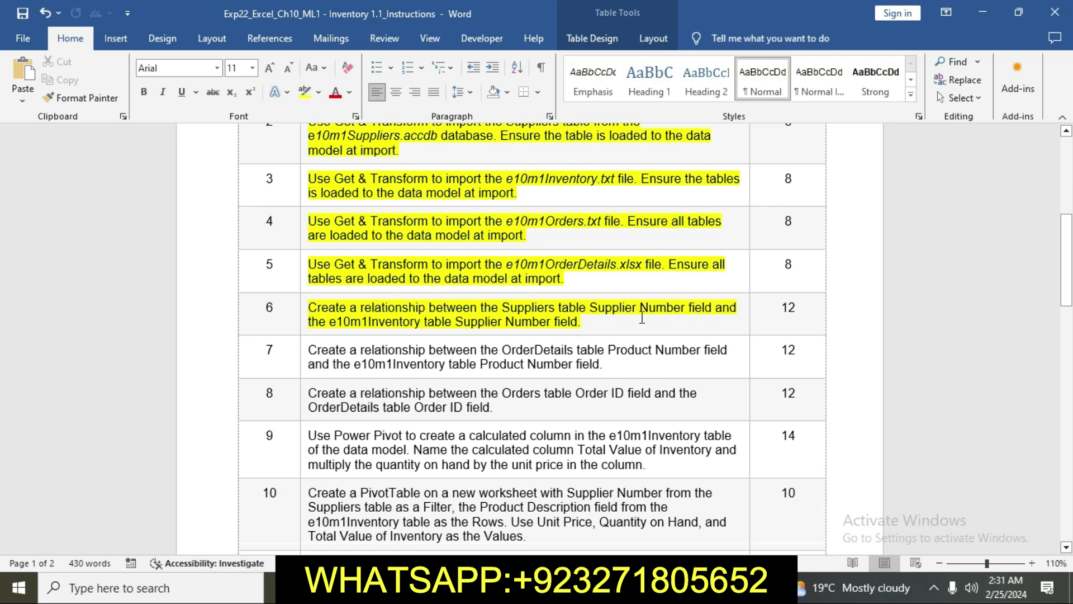
pyautogui.click(354, 327)
# Switch back to Excel and start a new table relationship with the Suppliers worksheet table and Supplier Number as the foreign column
pyautogui.click(519, 588)
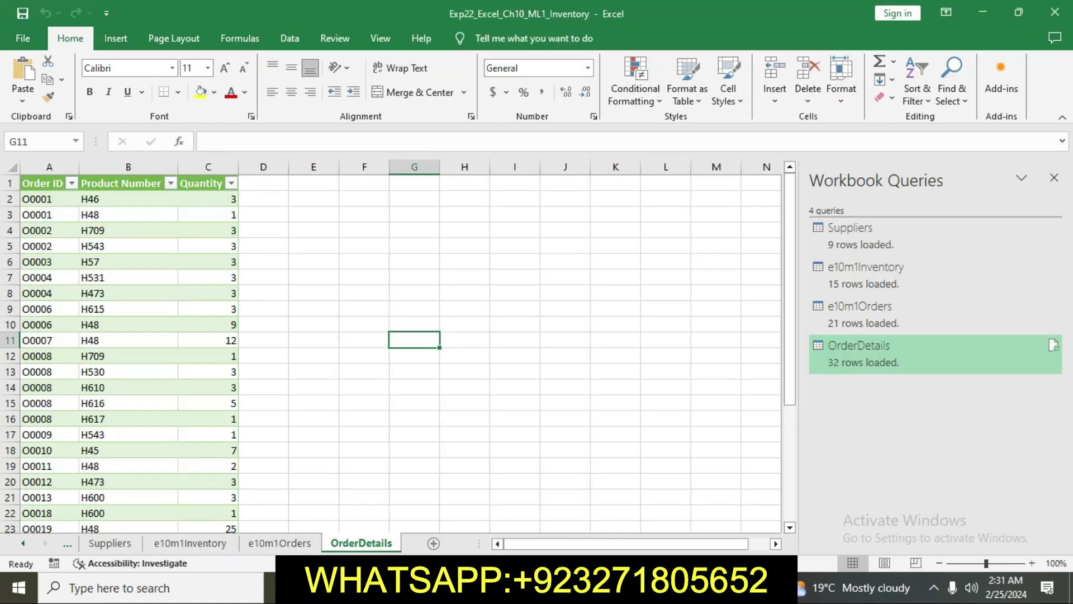
pyautogui.click(496, 310)
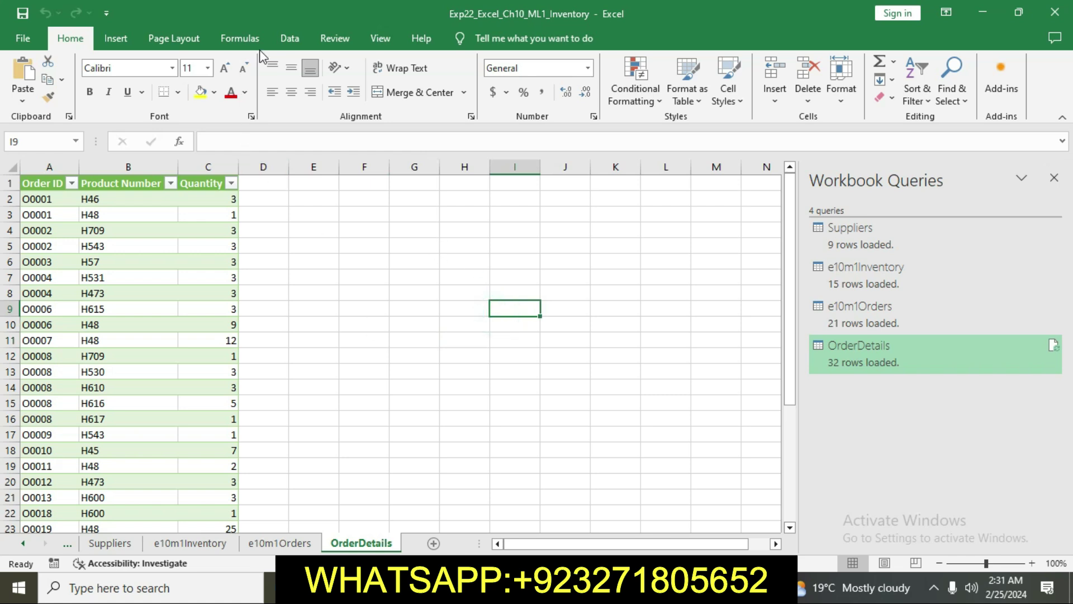
pyautogui.click(296, 39)
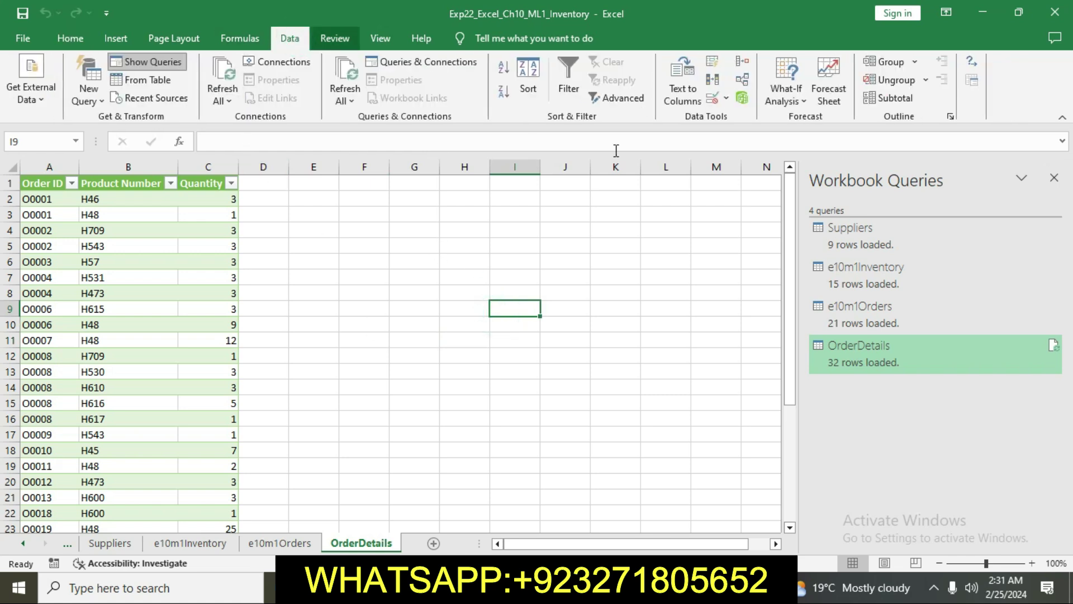
pyautogui.click(742, 83)
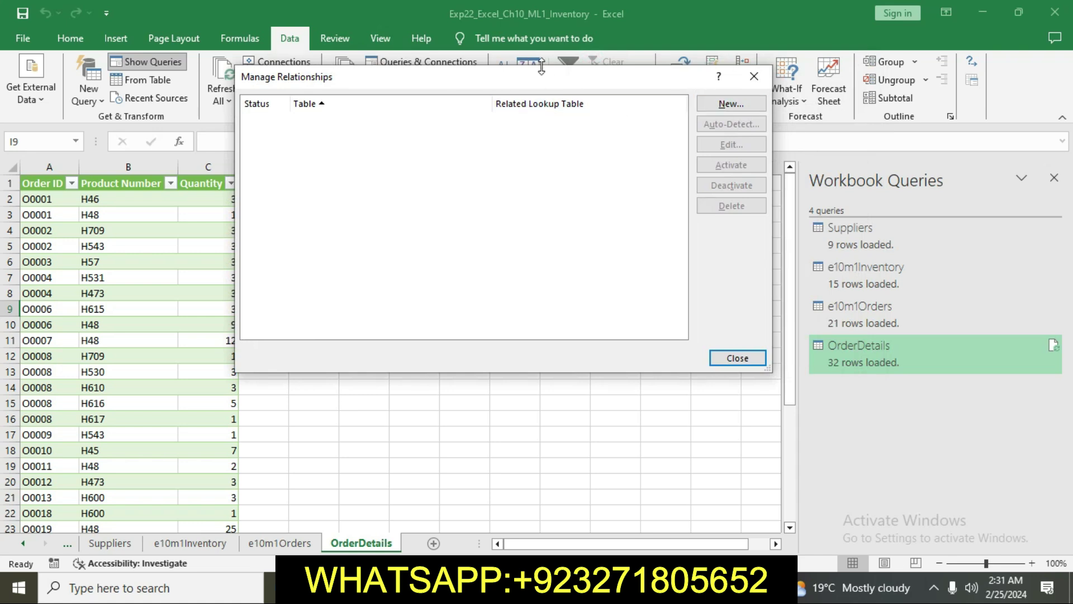
pyautogui.click(728, 104)
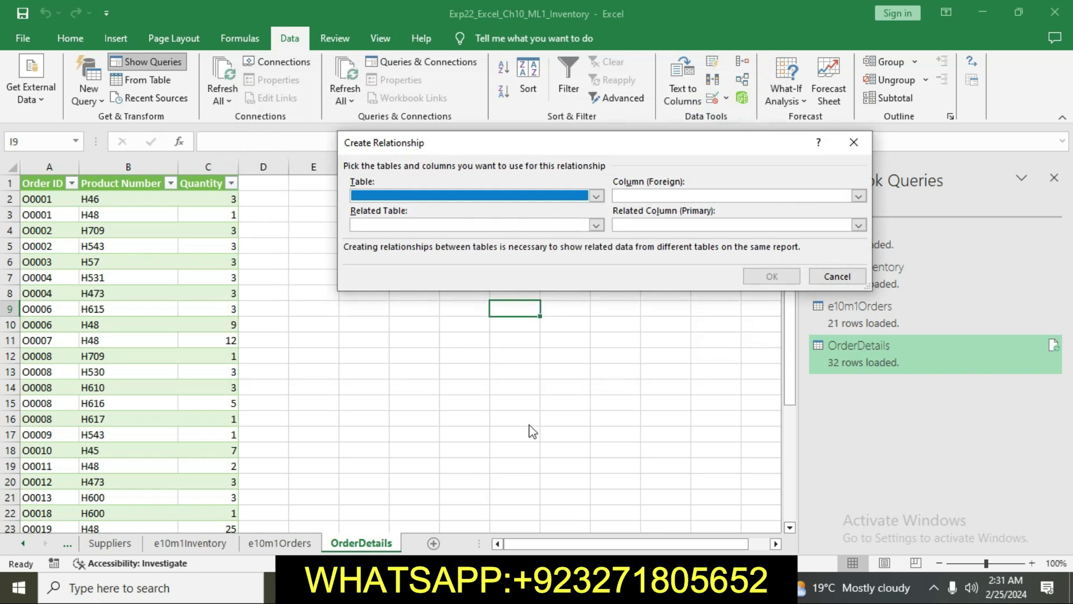
pyautogui.click(597, 196)
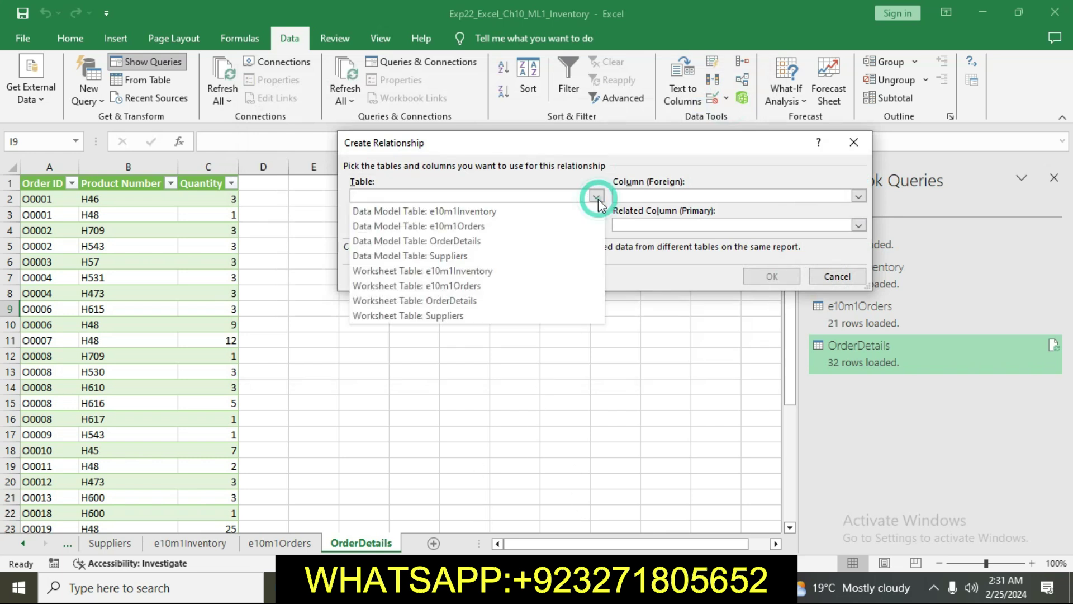
pyautogui.click(568, 316)
pyautogui.click(859, 196)
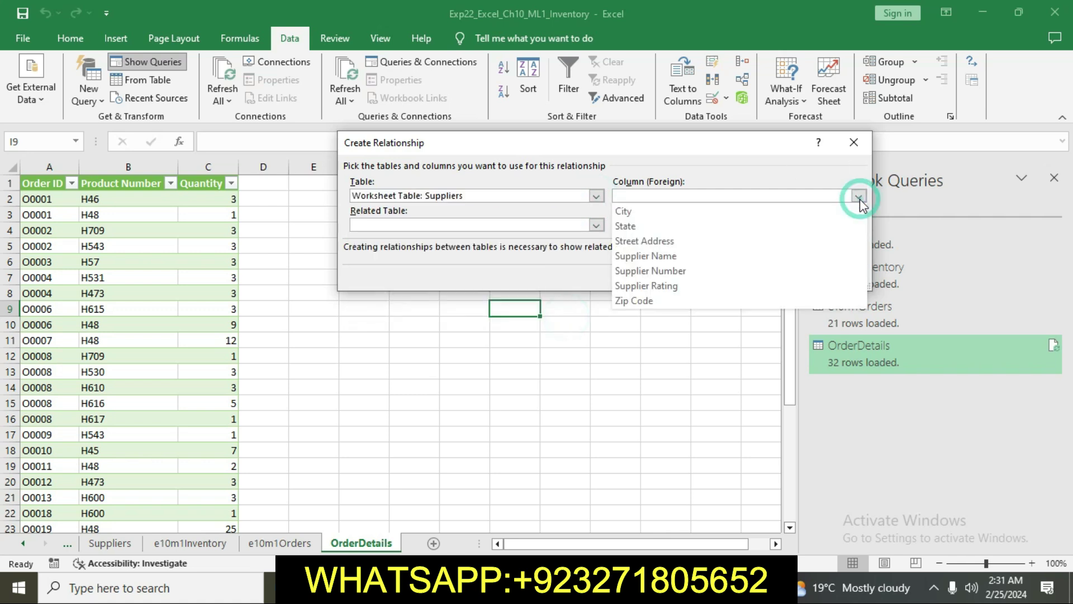
pyautogui.click(839, 271)
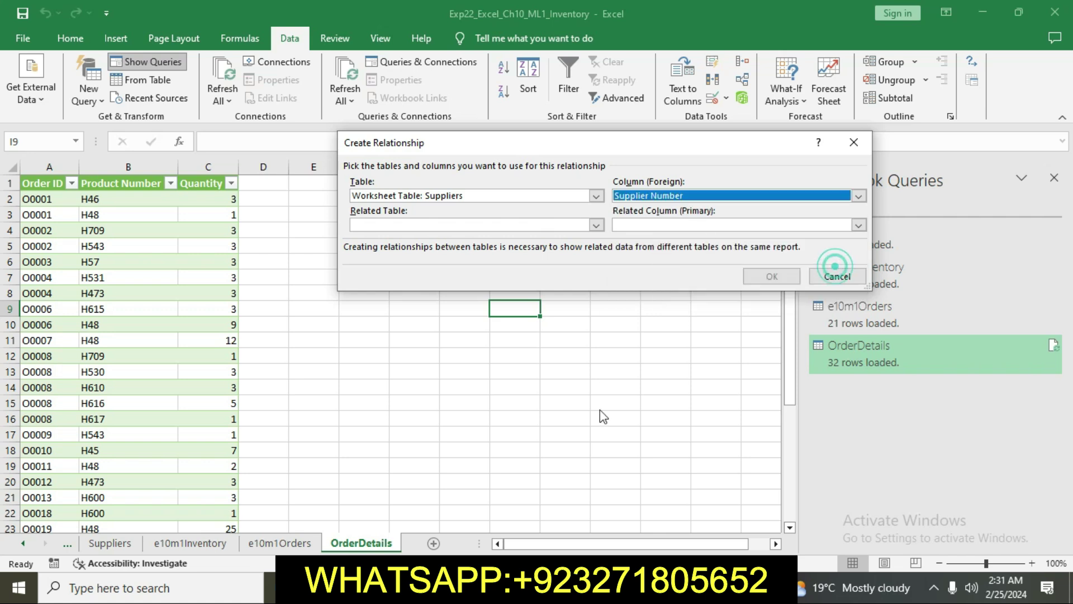
# Check step 6 in Word, then create the relationship in Excel with the e10m1Inventory worksheet table and Supplier Number as the related primary column
pyautogui.hotkey('alt', 'Tab')
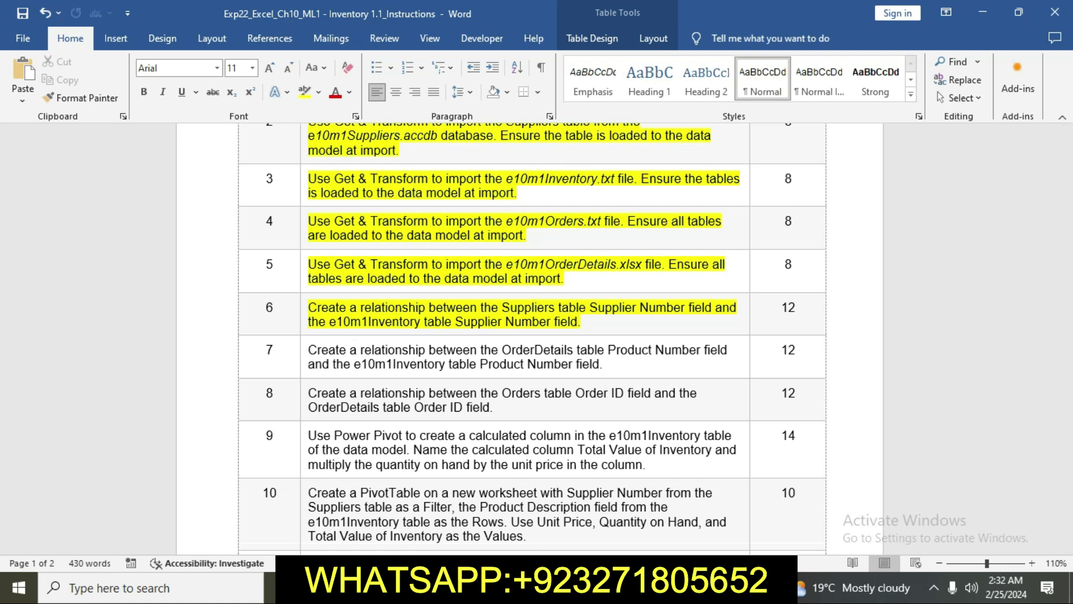
pyautogui.hotkey('alt', 'Tab')
pyautogui.click(595, 225)
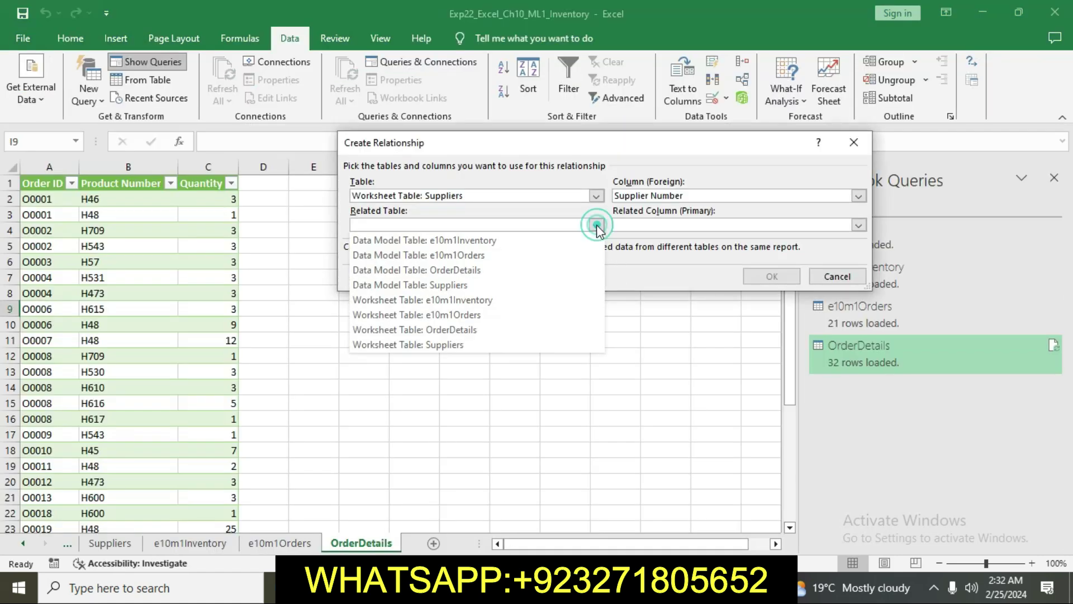
pyautogui.click(582, 300)
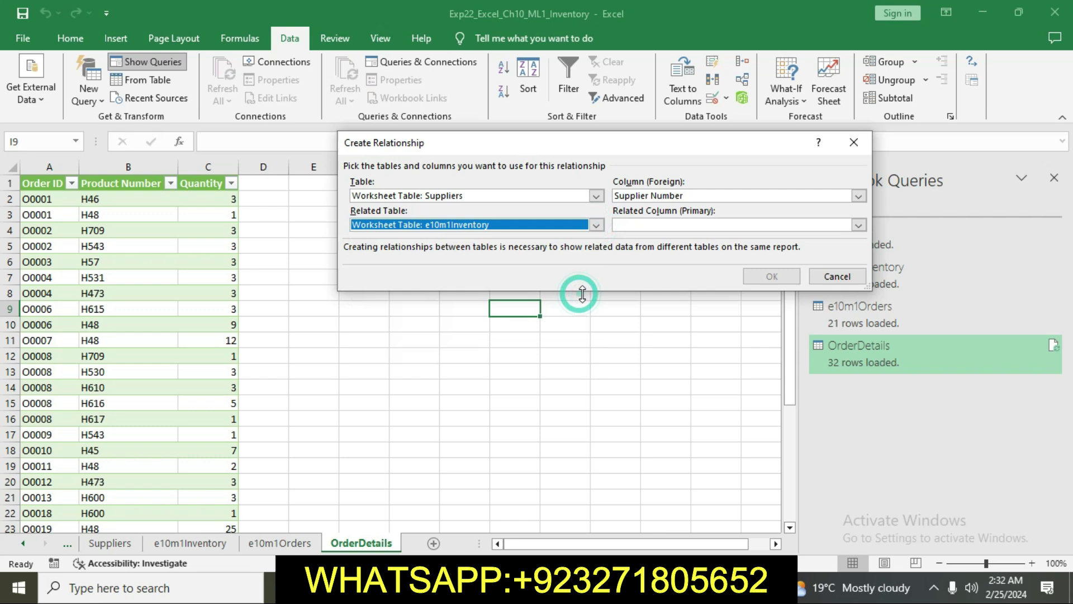
pyautogui.click(866, 224)
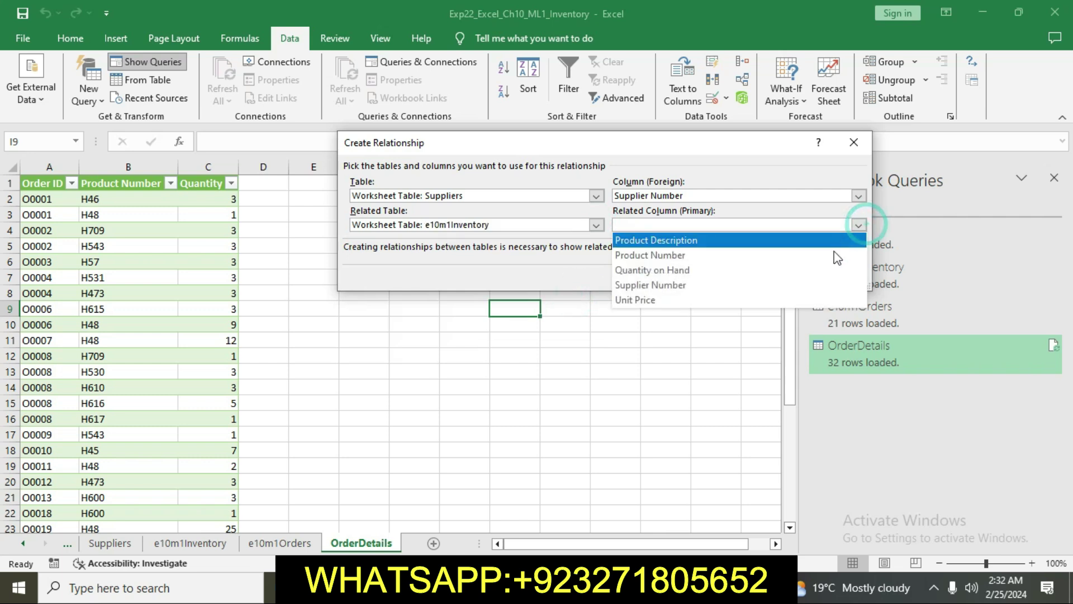
pyautogui.click(832, 283)
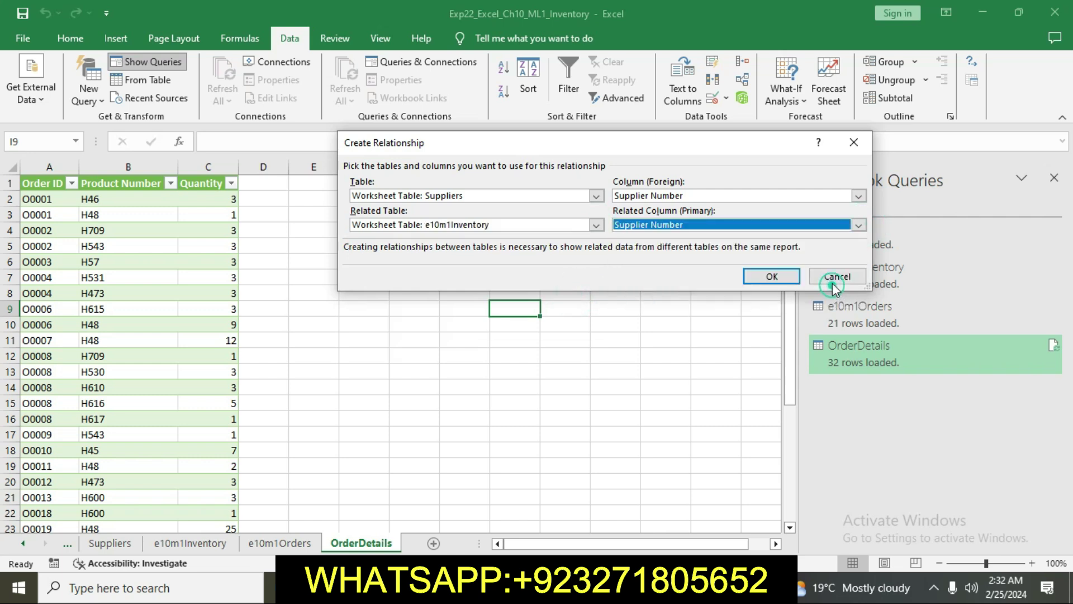
pyautogui.click(782, 277)
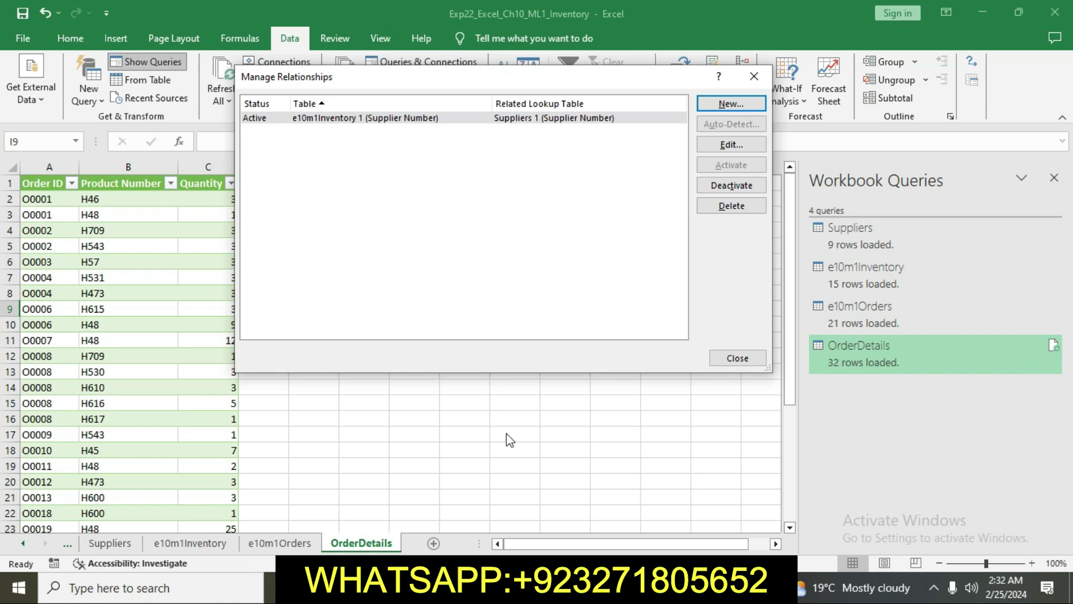
# Switch to the Word instructions and highlight the step 7 text about the OrderDetails and e10m1Inventory relationship in yellow
pyautogui.click(506, 587)
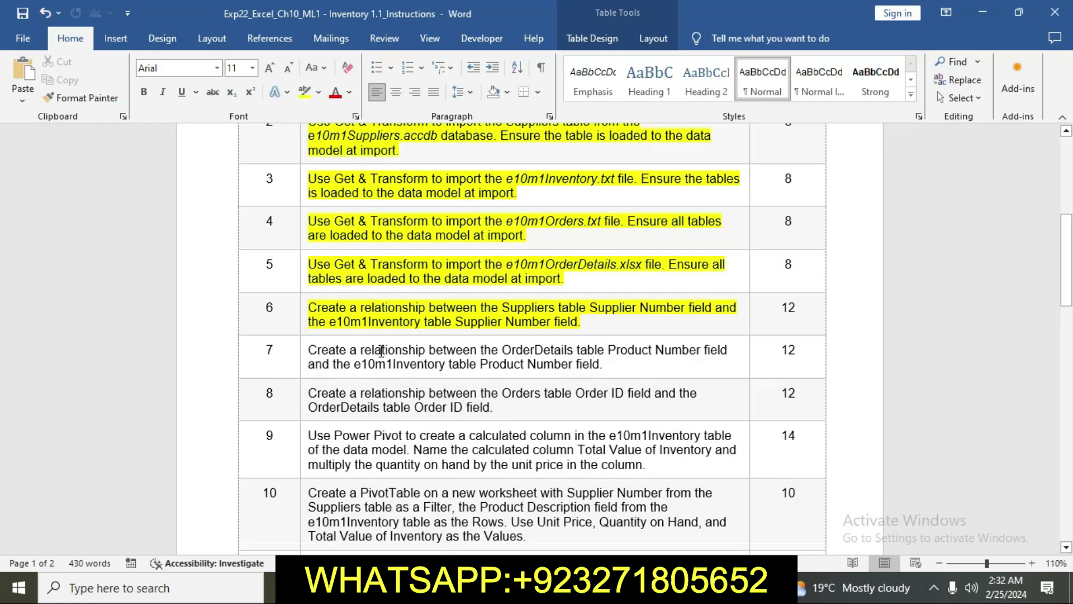
pyautogui.click(303, 352)
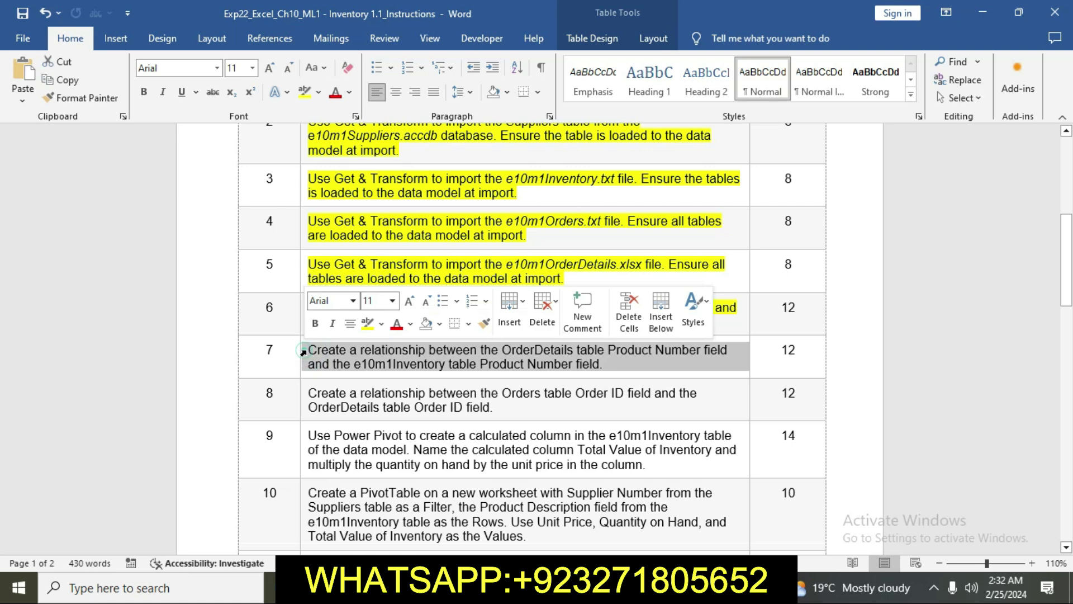
pyautogui.click(368, 323)
pyautogui.click(364, 349)
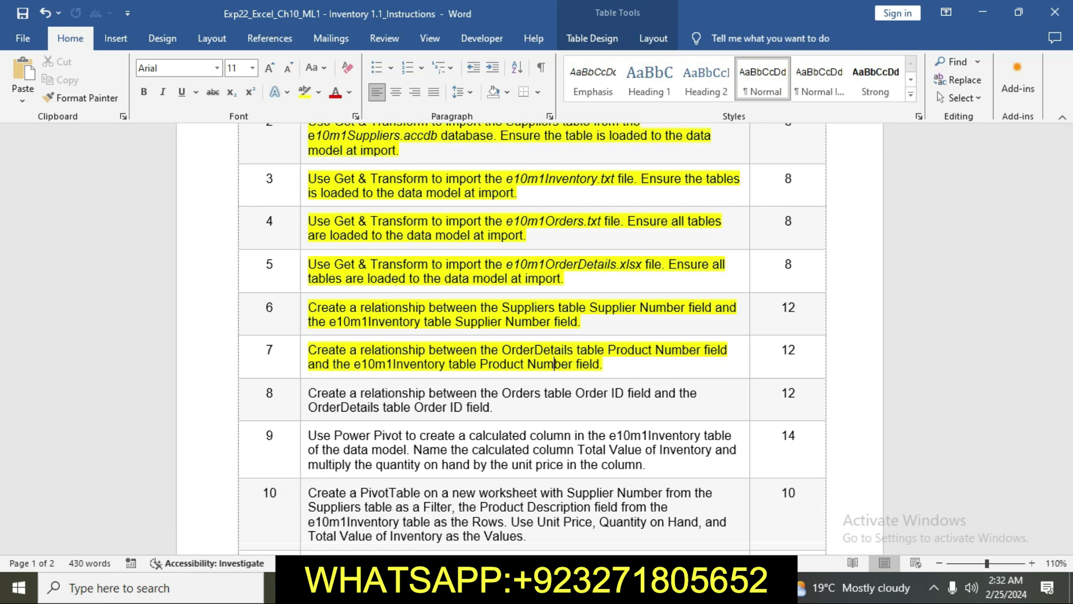
# Switch back to Excel and start another relationship with the OrderDetails worksheet table and Product Number as the foreign column, rechecking step 7 in Word
pyautogui.hotkey('alt', 'Tab')
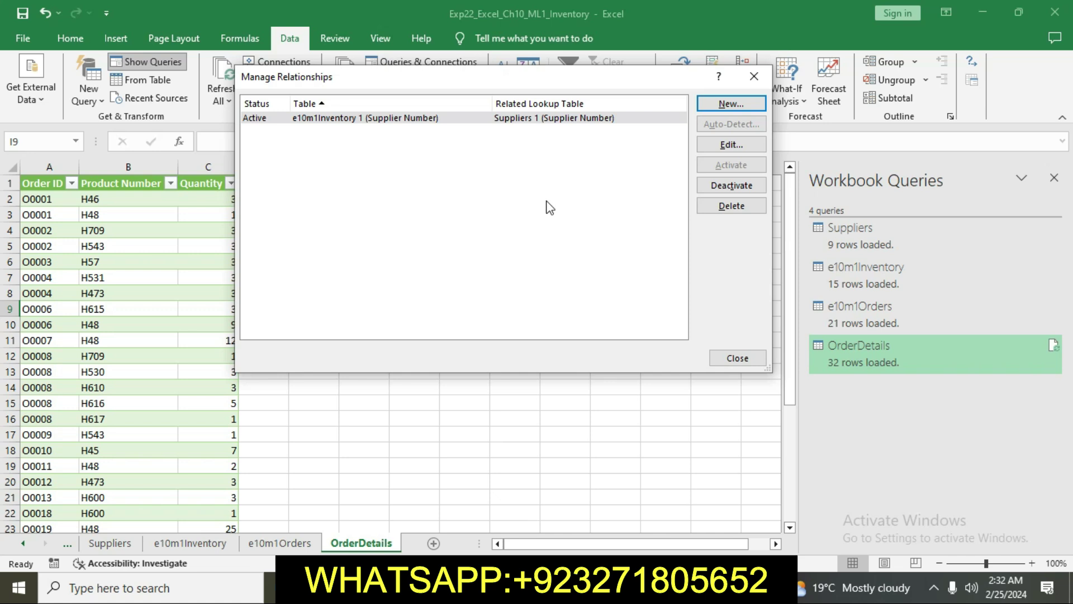
pyautogui.click(722, 105)
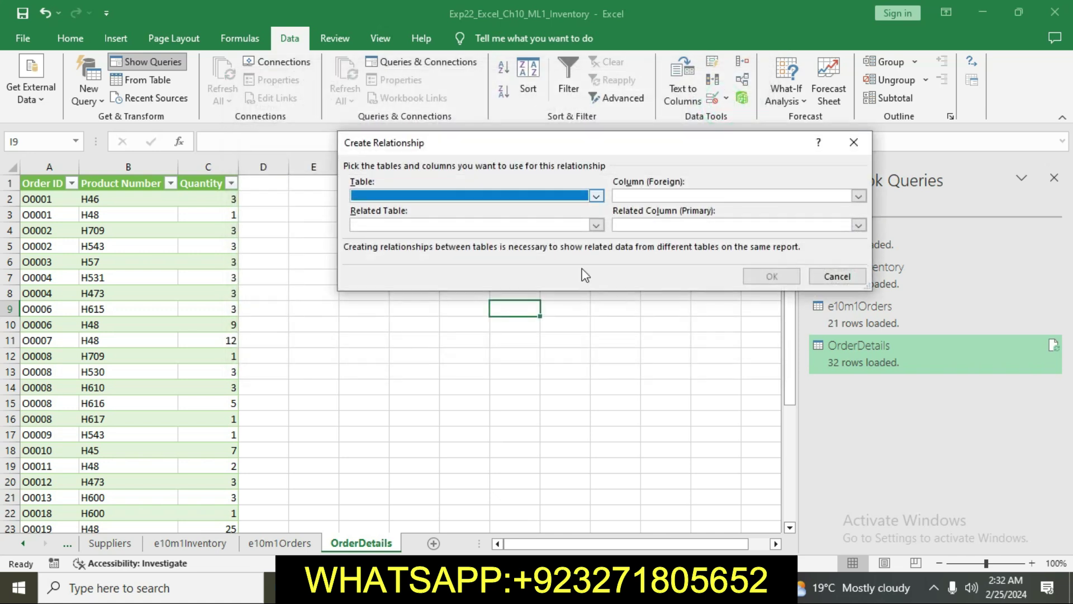
pyautogui.hotkey('alt', 'Tab')
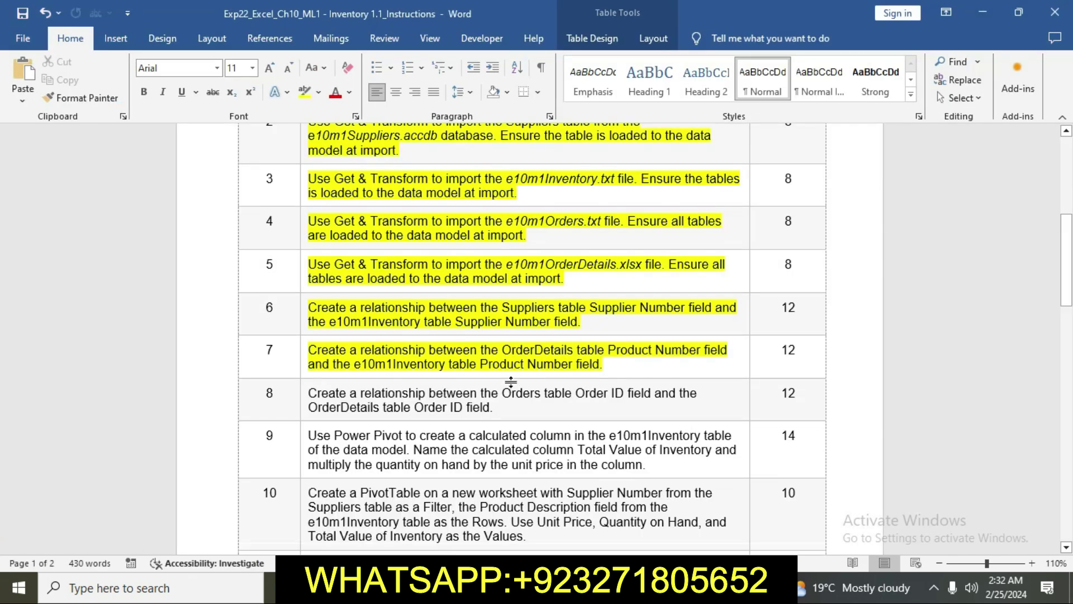
pyautogui.hotkey('alt', 'Tab')
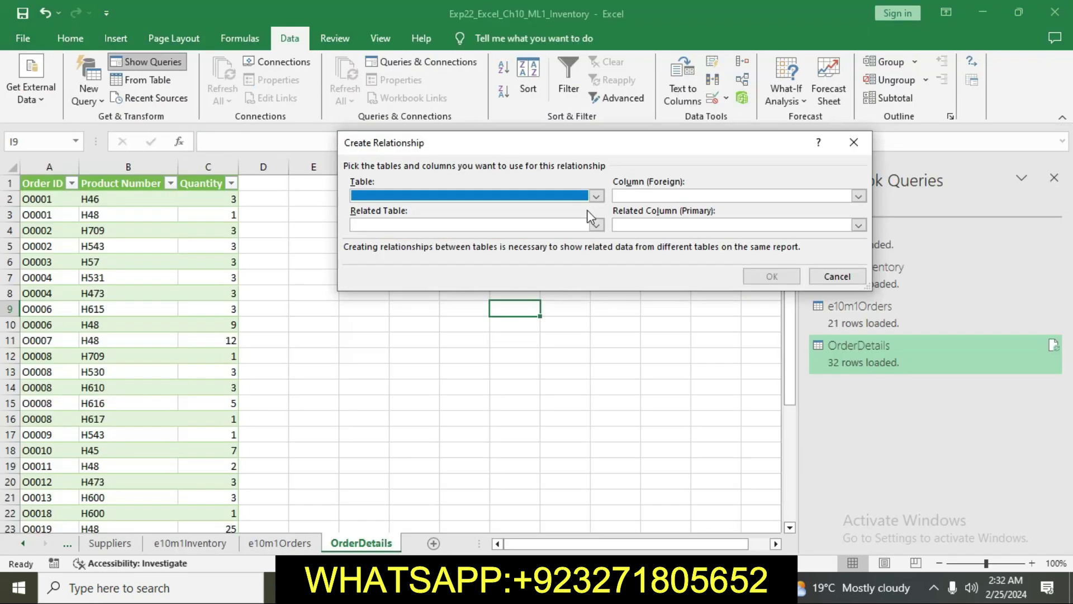
pyautogui.click(597, 196)
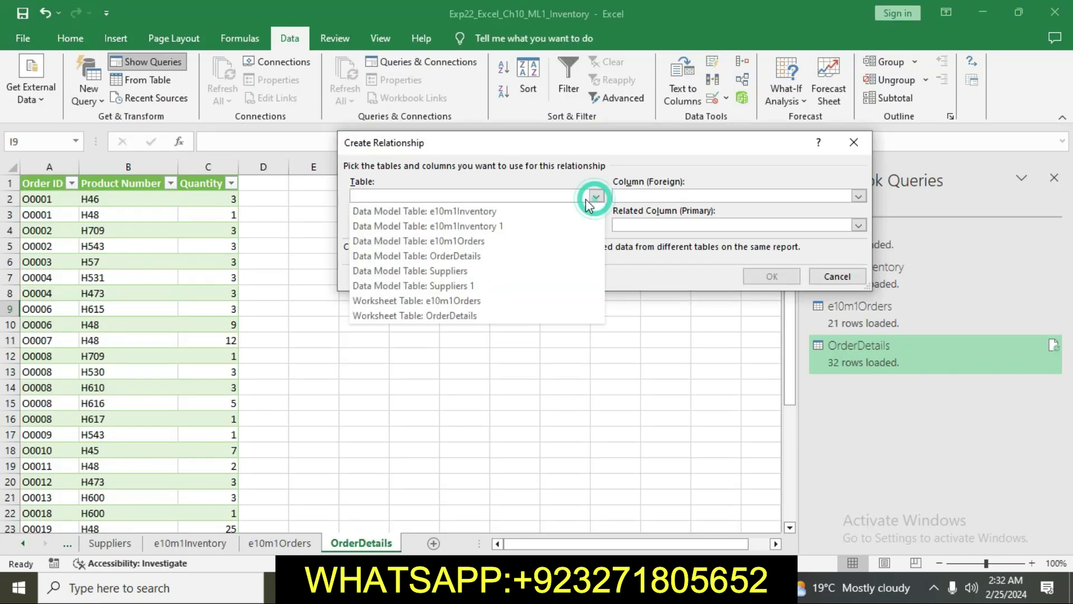
pyautogui.click(551, 318)
pyautogui.click(859, 195)
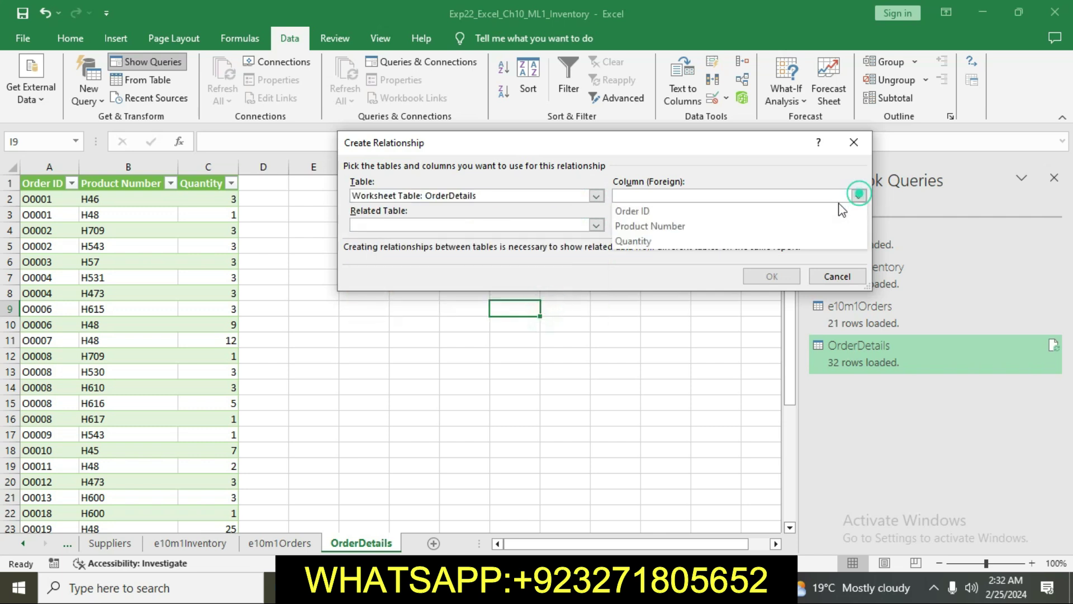
pyautogui.click(817, 238)
pyautogui.click(859, 195)
pyautogui.click(822, 228)
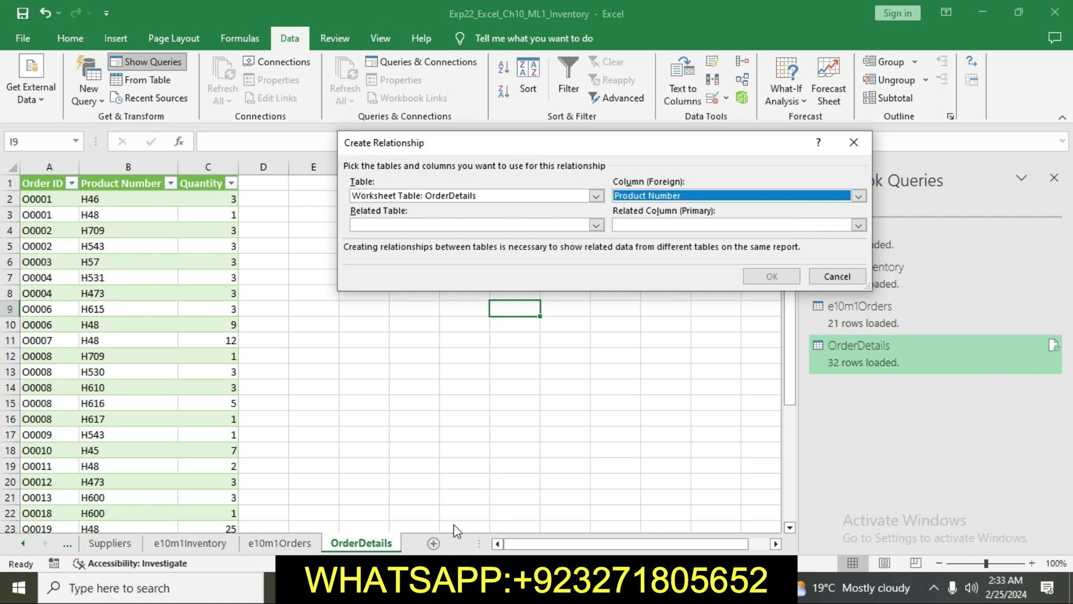
# Recheck step 7 in Word, then create the relationship in Excel with the e10m1Inventory data model table and Product Number as the related primary column
pyautogui.click(512, 587)
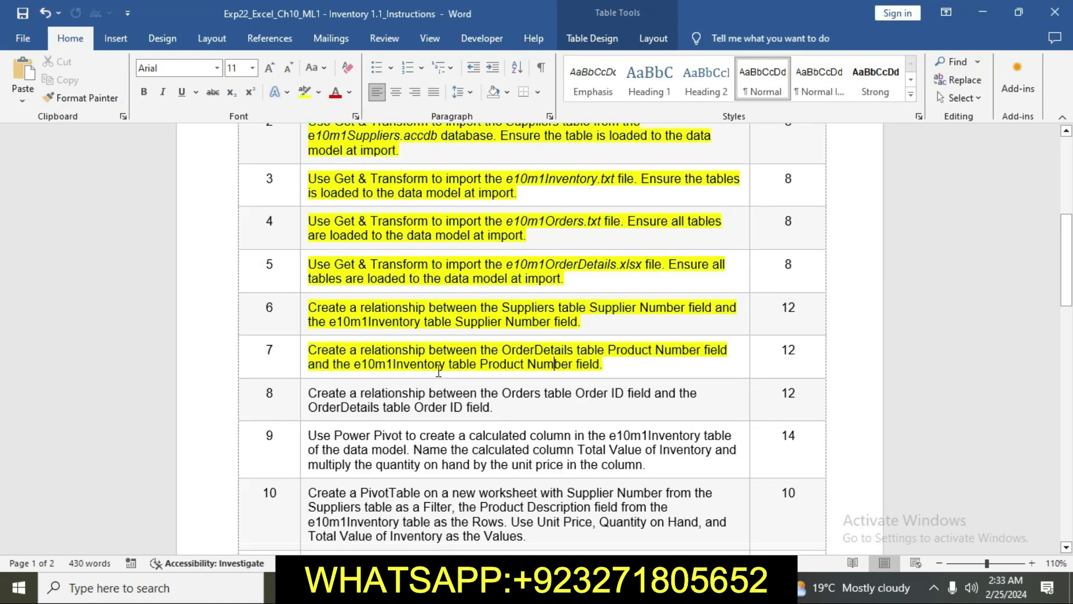
pyautogui.click(535, 587)
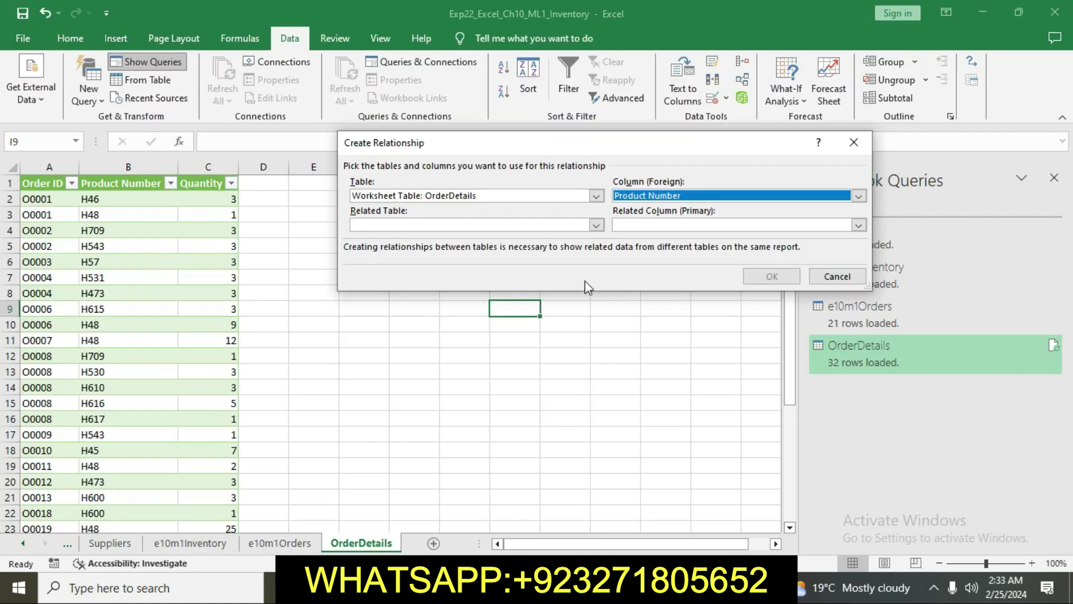
pyautogui.click(596, 225)
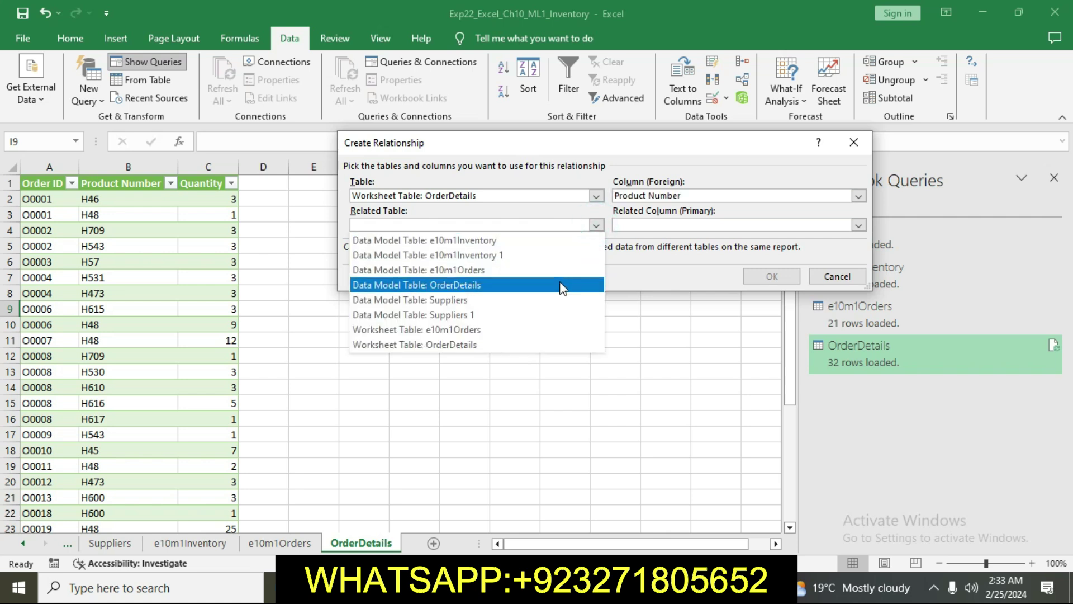
pyautogui.click(549, 242)
pyautogui.click(859, 226)
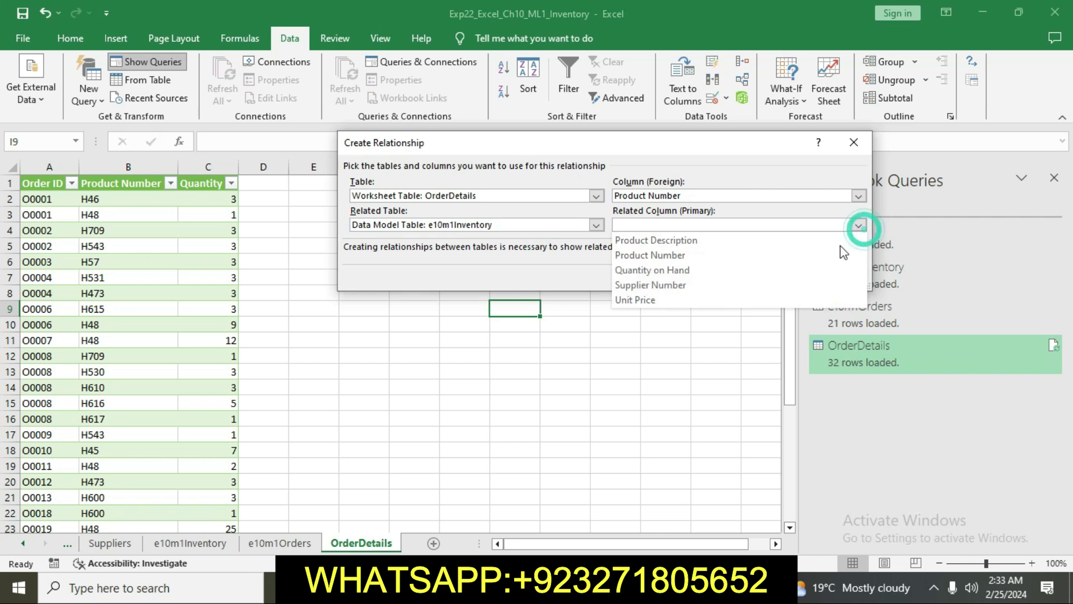
pyautogui.click(749, 254)
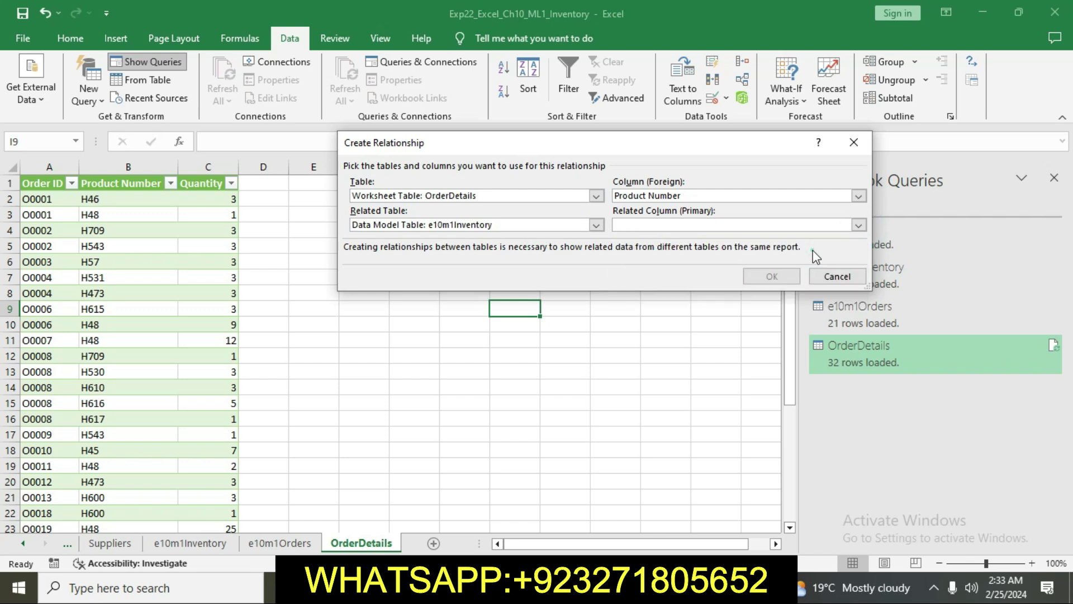
pyautogui.click(778, 275)
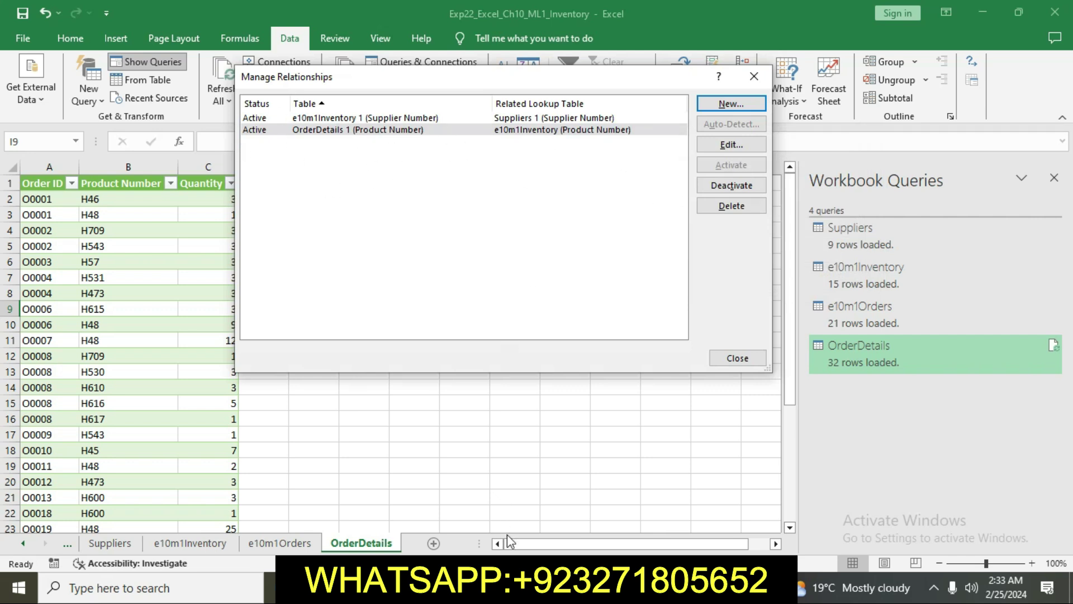
# Switch to the Word instructions and highlight the step 8 text about the Orders and OrderDetails relationship in yellow
pyautogui.click(520, 588)
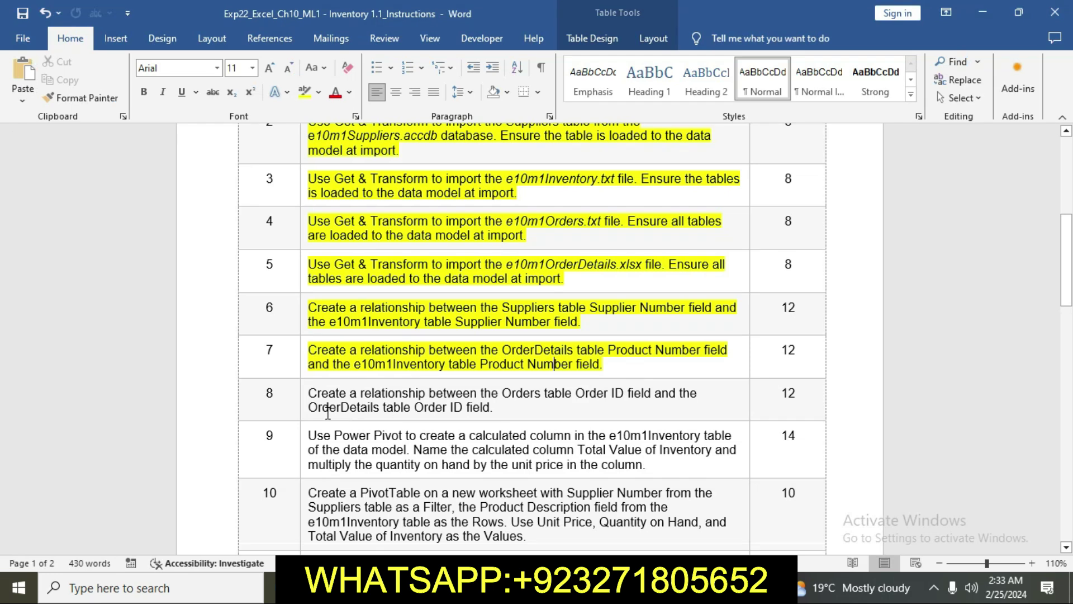
pyautogui.click(302, 397)
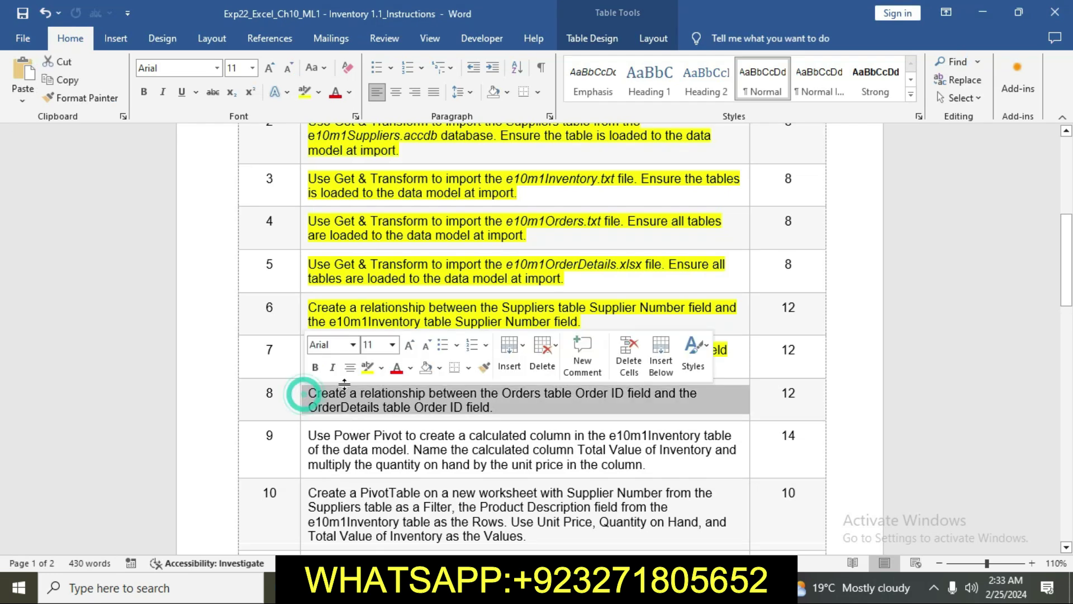
pyautogui.click(367, 367)
pyautogui.click(380, 406)
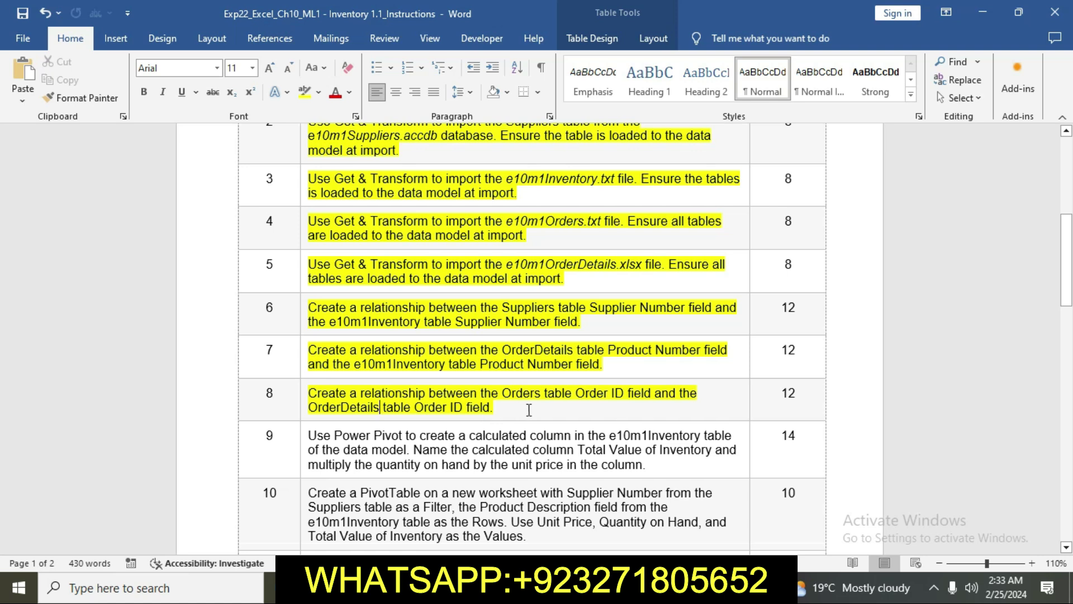
pyautogui.moveTo(1067, 250); pyautogui.dragTo(1067, 275)
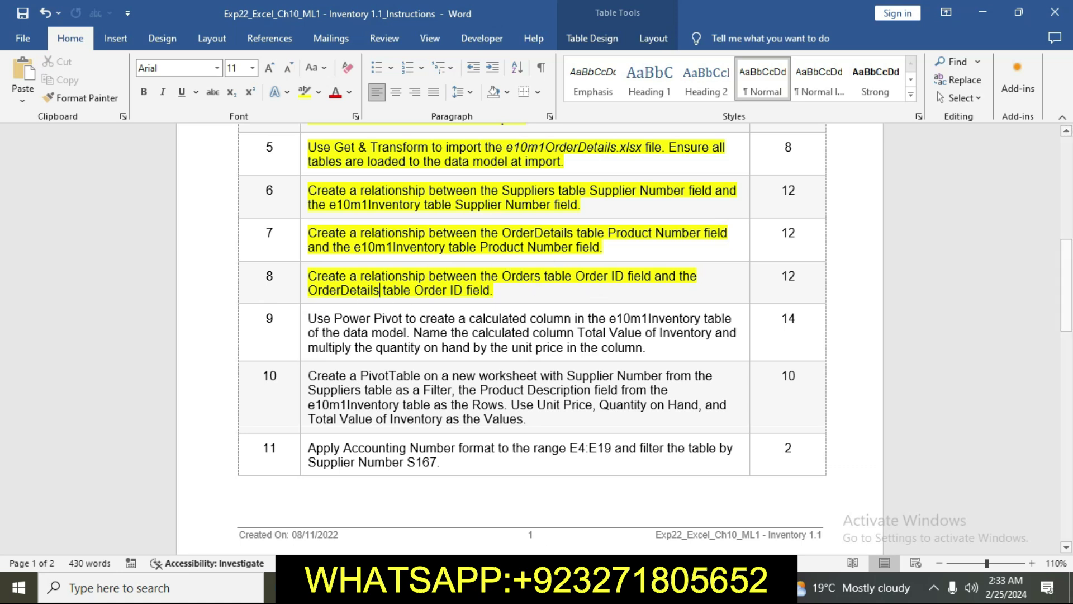
# Switch back to Excel and start a new relationship with the e10m1Orders worksheet table and Order ID as the foreign column
pyautogui.click(531, 588)
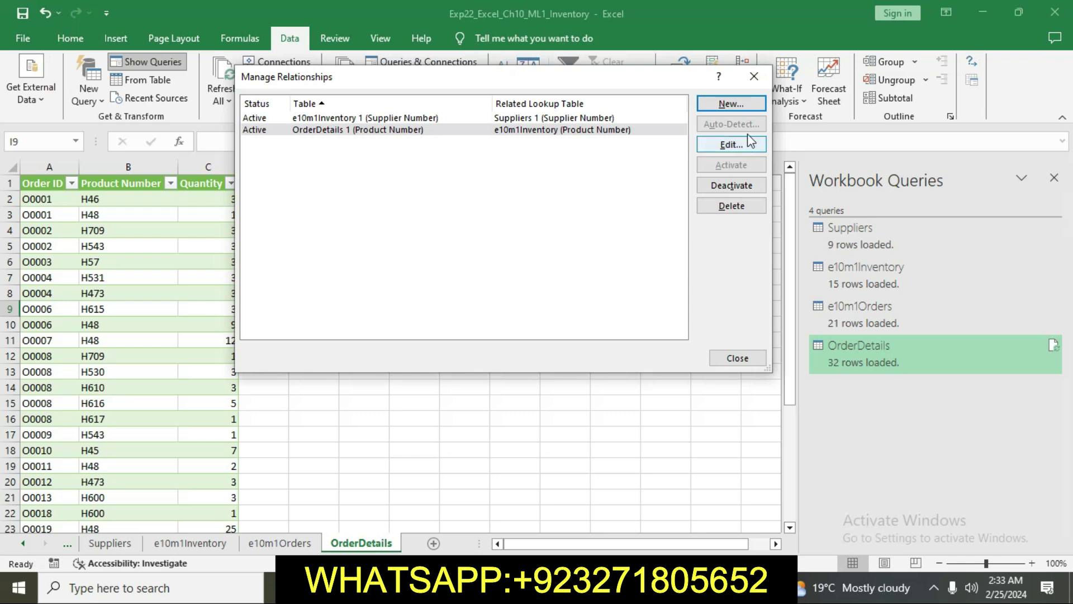
pyautogui.click(753, 105)
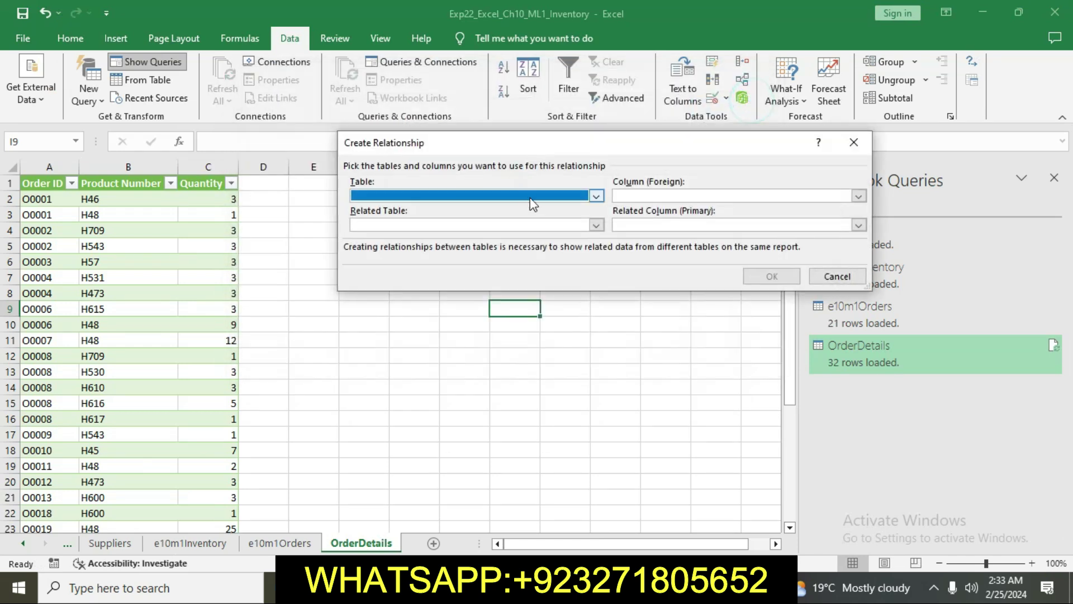
pyautogui.click(596, 196)
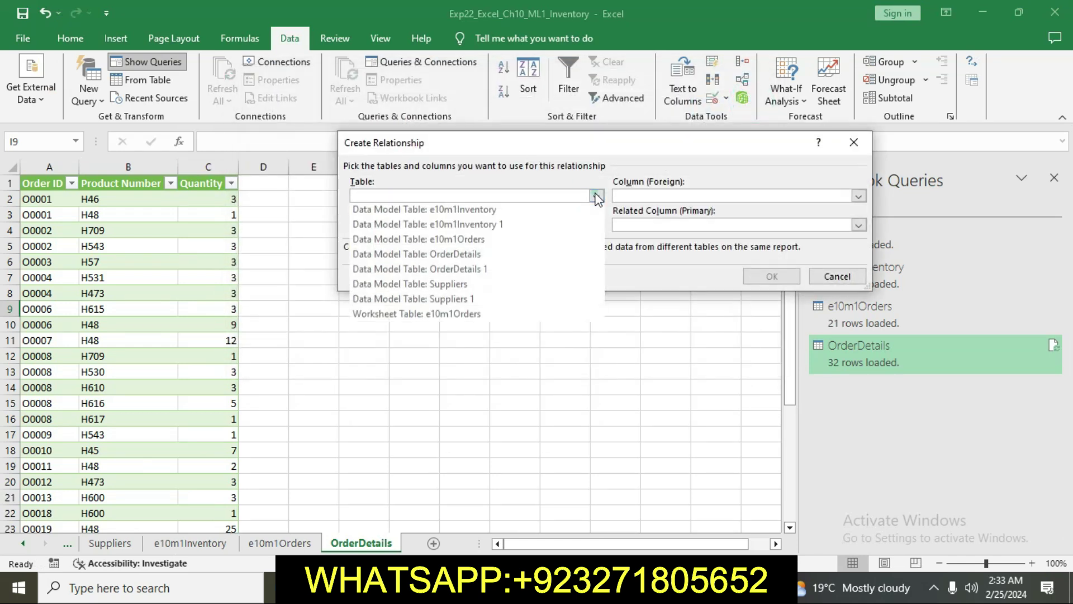
pyautogui.click(568, 245)
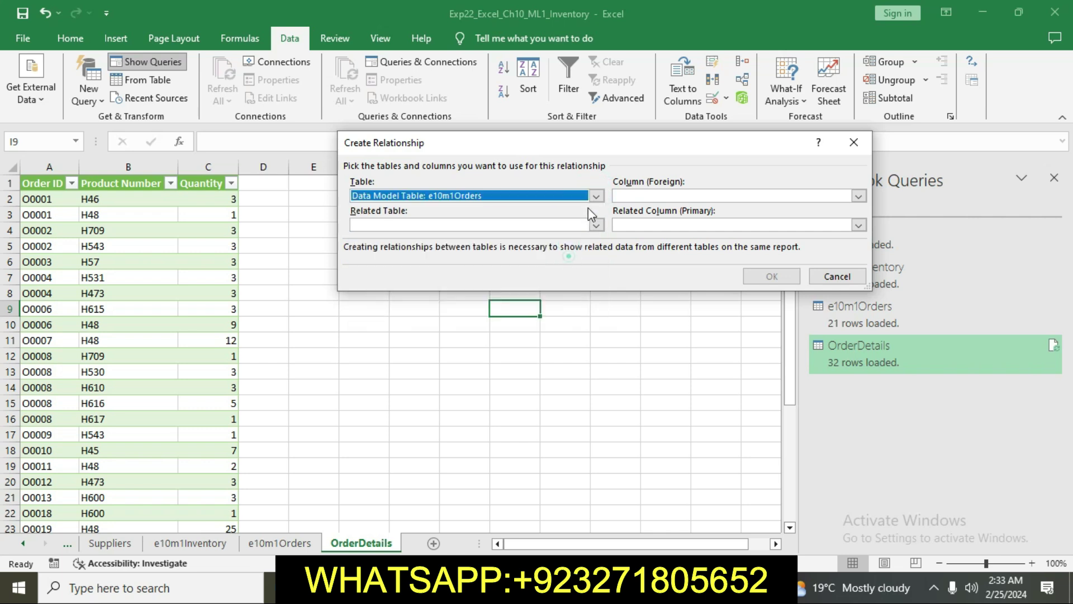
pyautogui.click(596, 196)
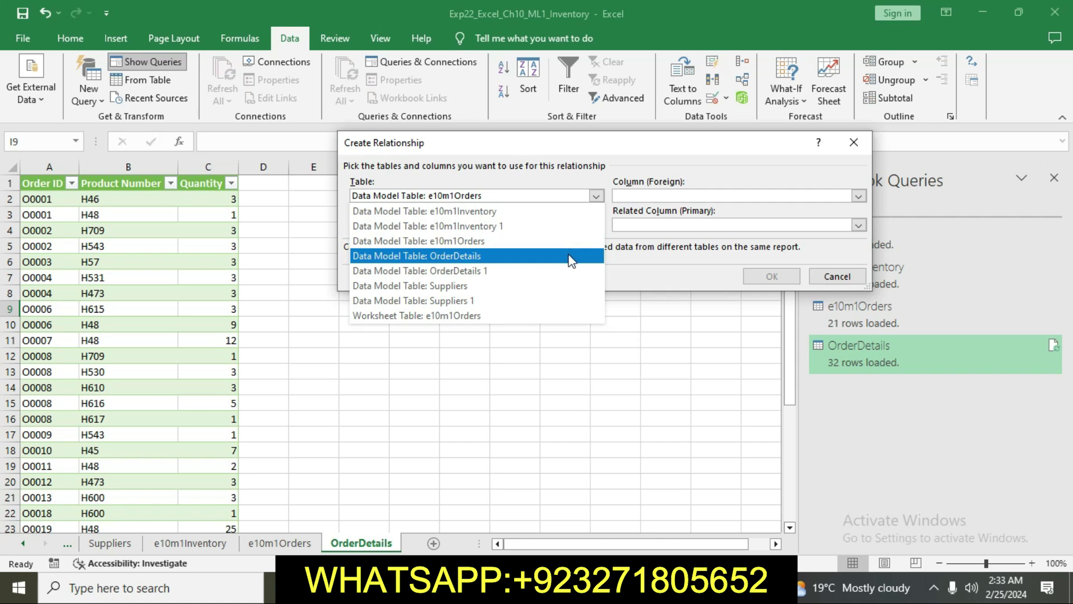
pyautogui.click(553, 313)
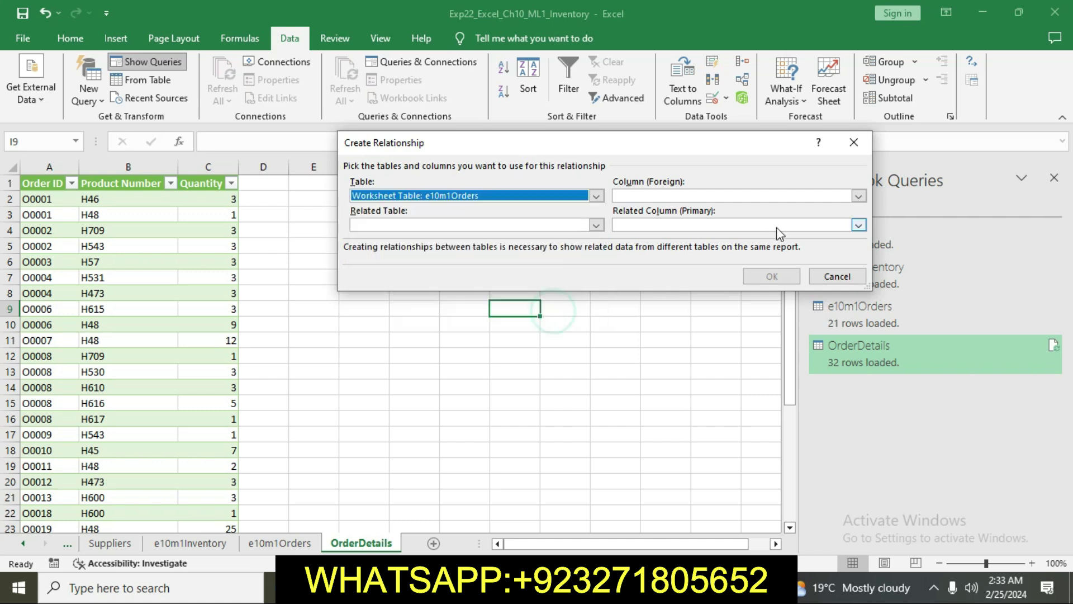
pyautogui.click(859, 195)
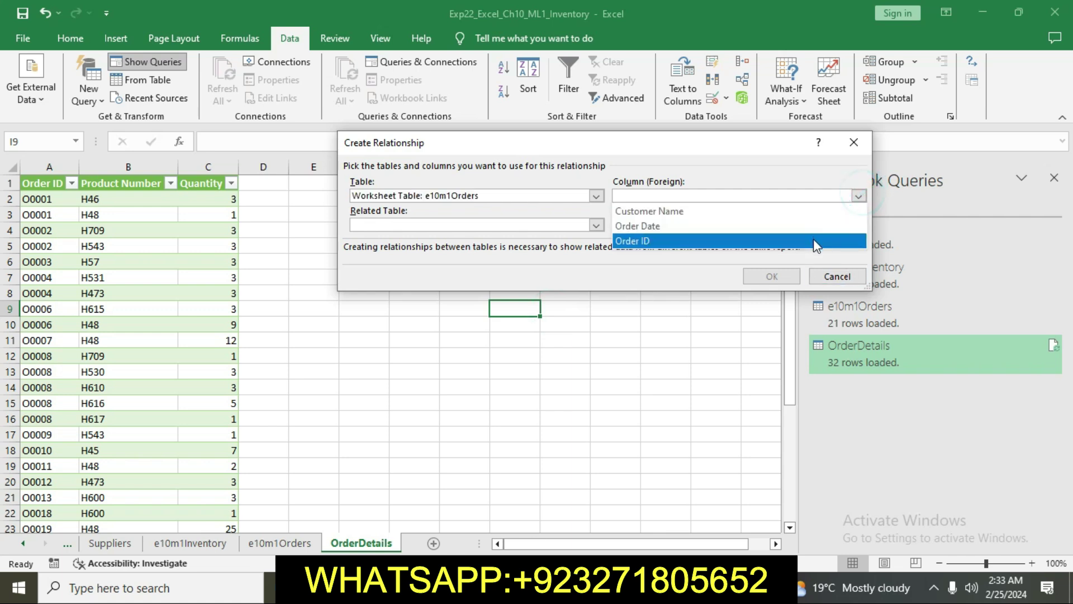
pyautogui.click(813, 240)
# Create the relationship with the OrderDetails data model table and Order ID as the related primary column, recheck the Word instructions, and close relationship management
pyautogui.click(596, 225)
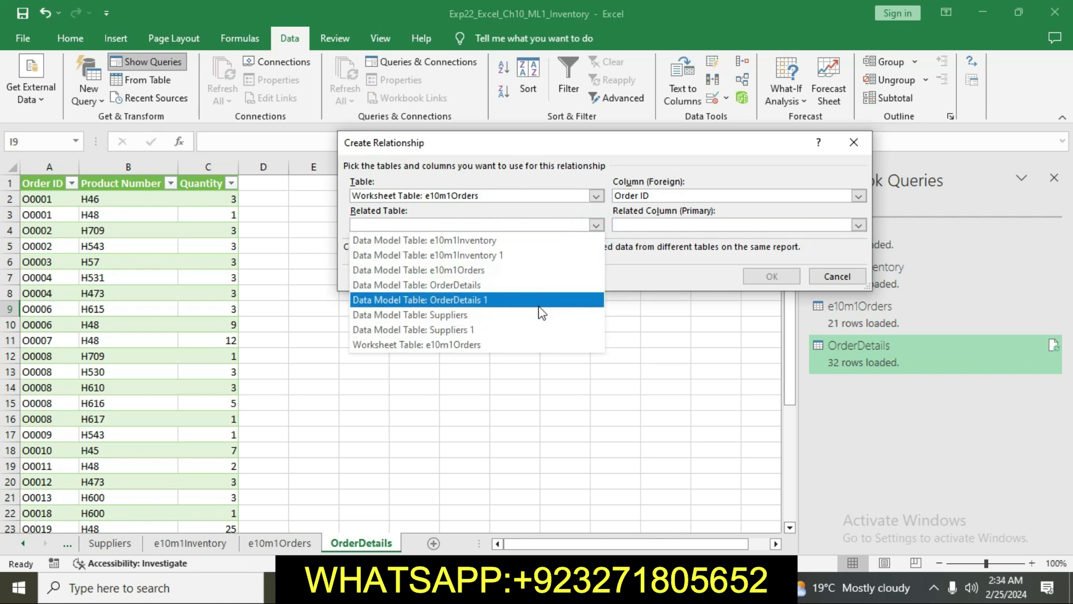
pyautogui.click(534, 284)
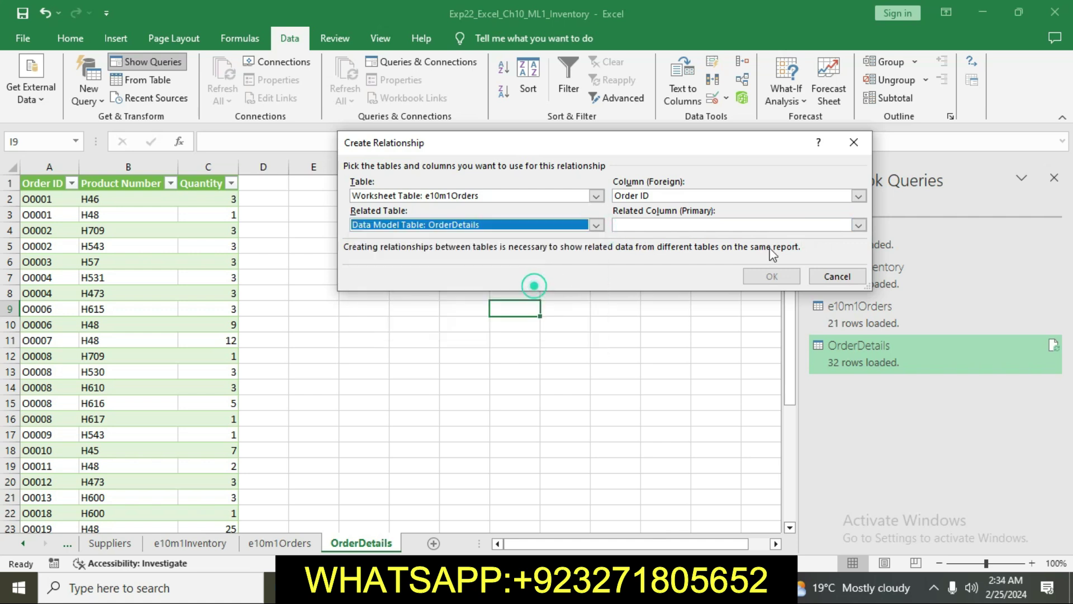
pyautogui.click(858, 225)
pyautogui.click(807, 238)
pyautogui.click(795, 277)
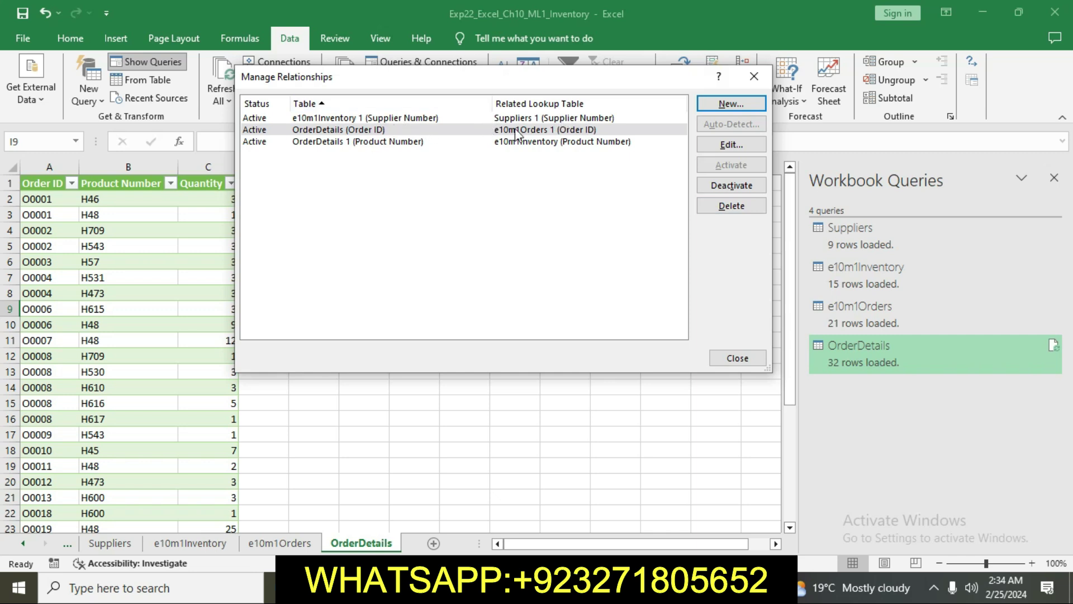
pyautogui.hotkey('alt', 'Tab')
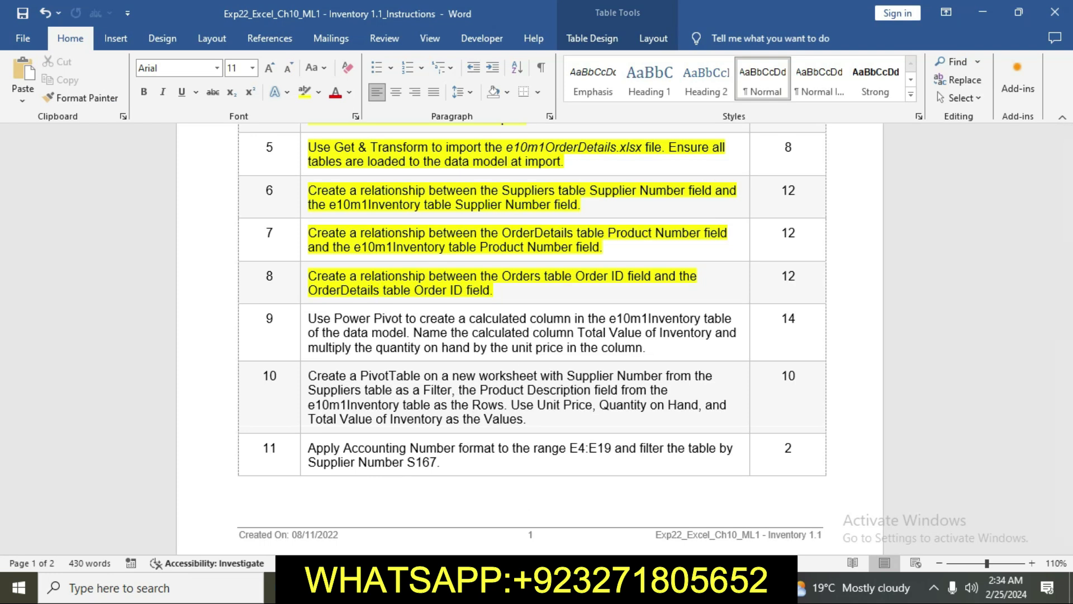
pyautogui.hotkey('alt', 'Tab')
pyautogui.click(753, 361)
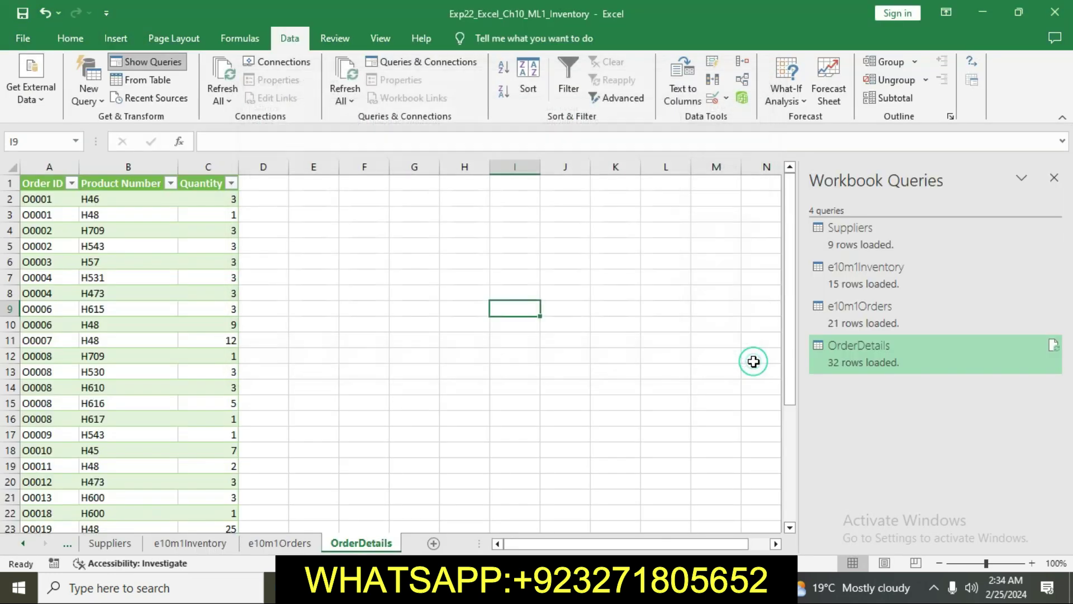
pyautogui.click(556, 437)
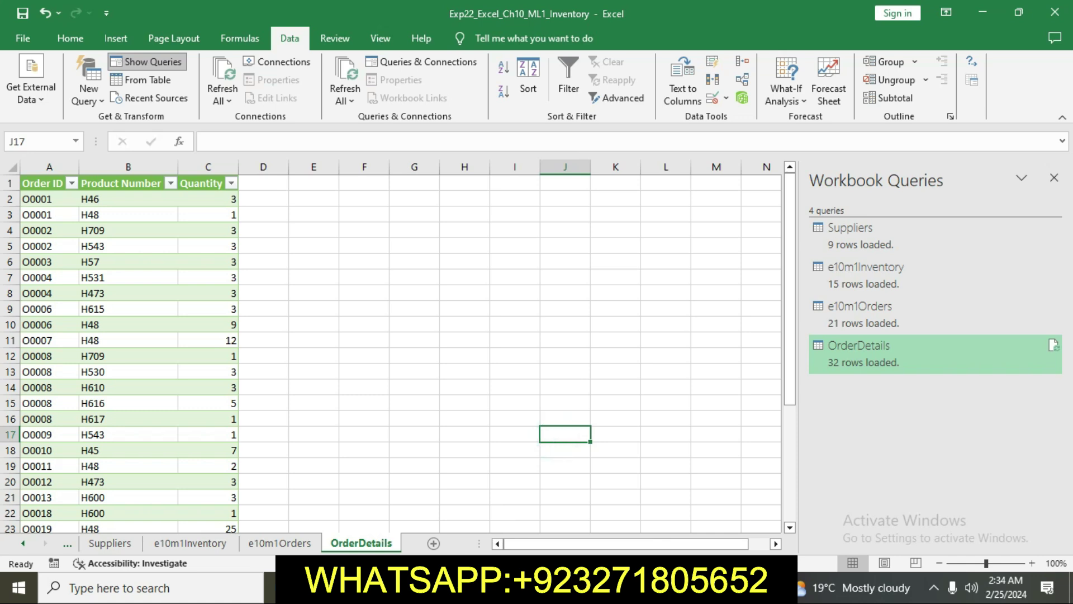
# Switch to Word and review the project instructions from the project description through step 16
pyautogui.hotkey('alt', 'Tab')
pyautogui.moveTo(1066, 285); pyautogui.dragTo(1072, 195)
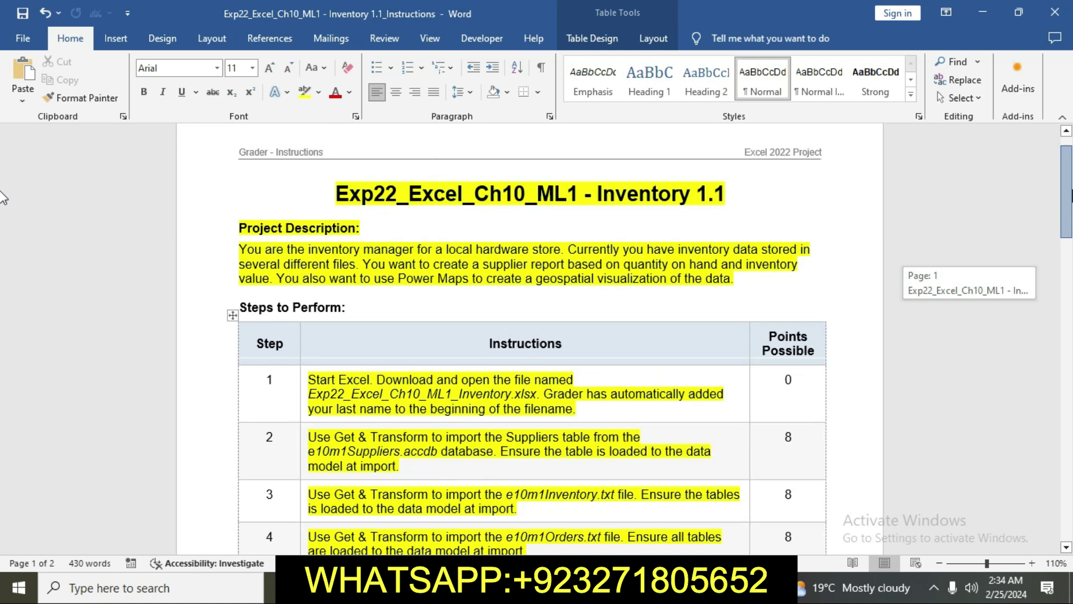
pyautogui.moveTo(1071, 197); pyautogui.dragTo(1072, 230)
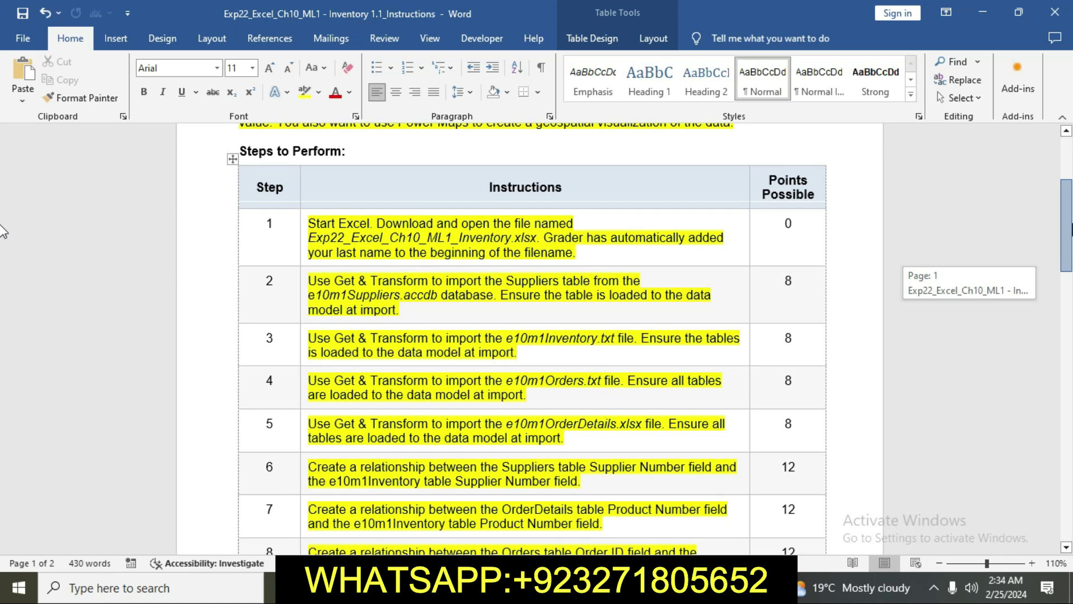
pyautogui.moveTo(1072, 228); pyautogui.dragTo(1072, 254)
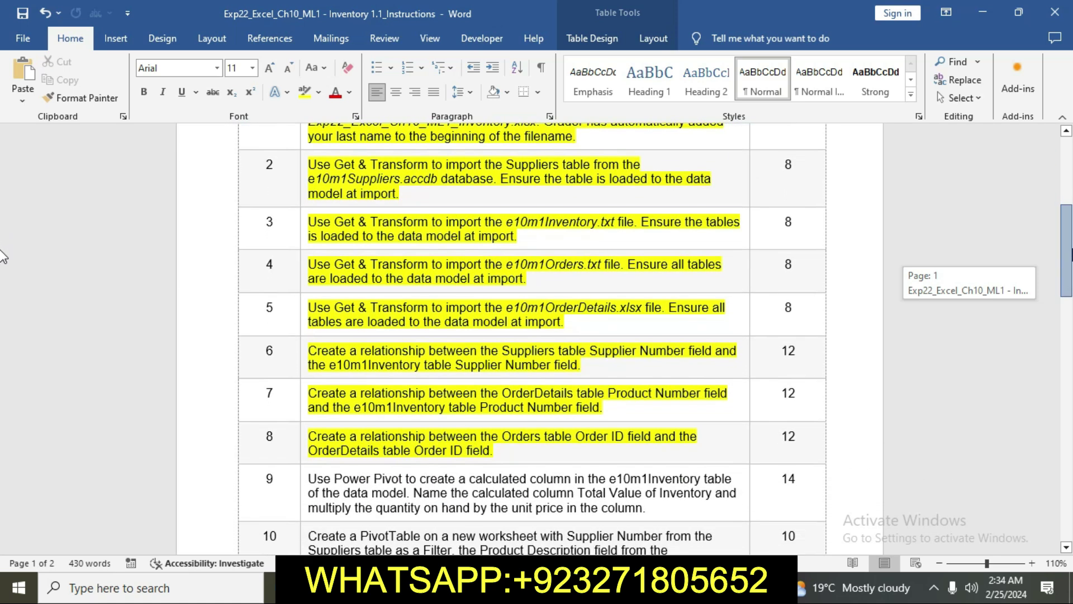
pyautogui.moveTo(1071, 254); pyautogui.dragTo(1068, 402)
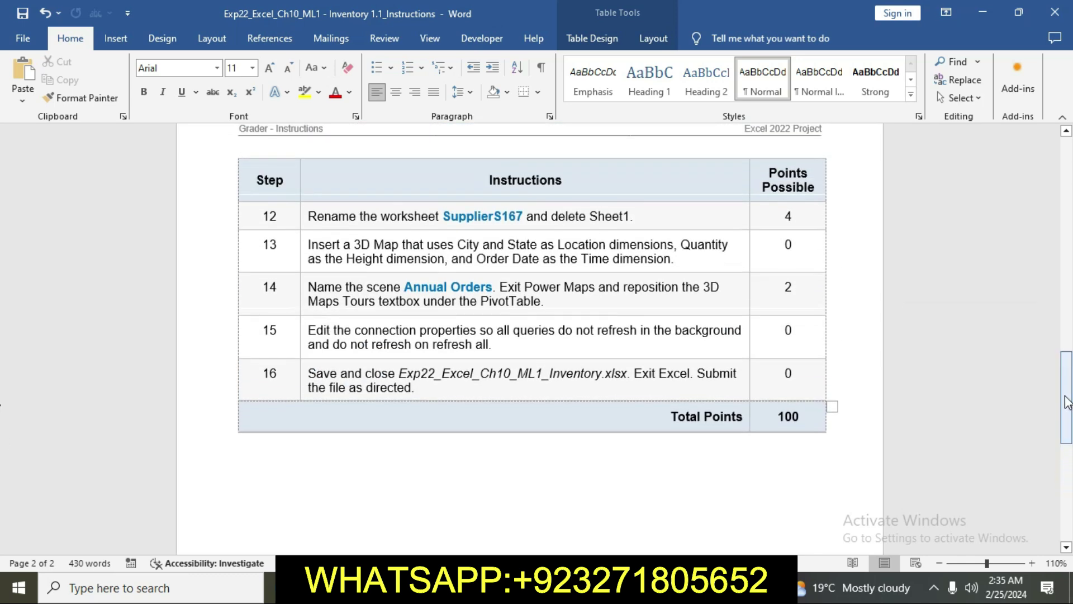